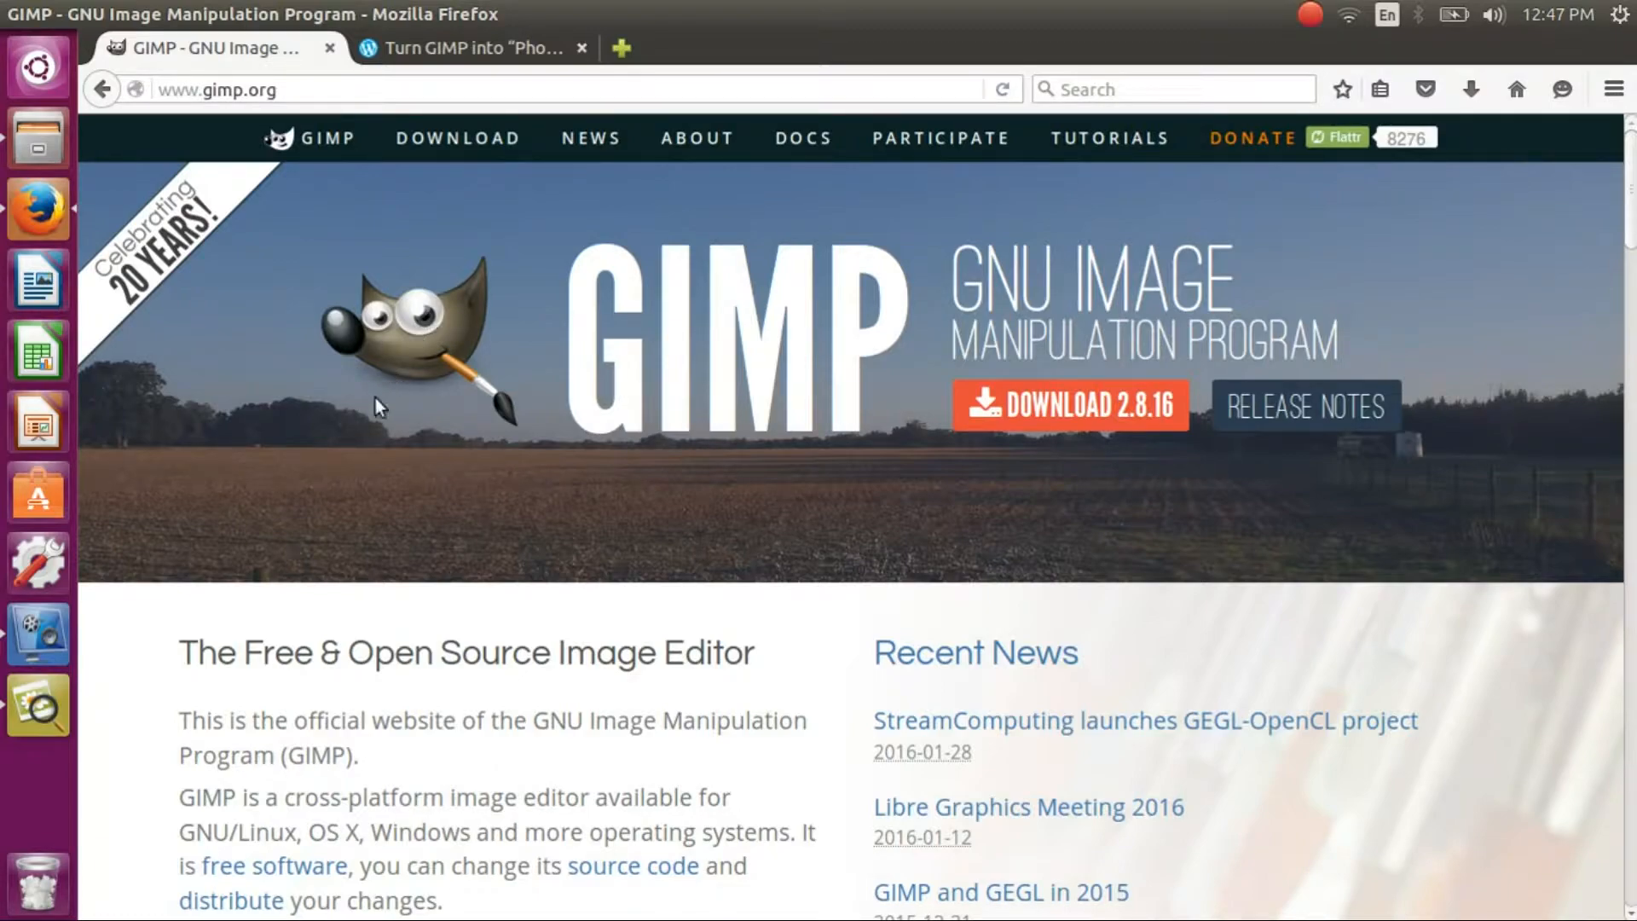
- View the single-window-mode.png screenshot of GIMP in the image viewer, and close the viewer
{"action": "left_click", "coordinate": [41, 709]}
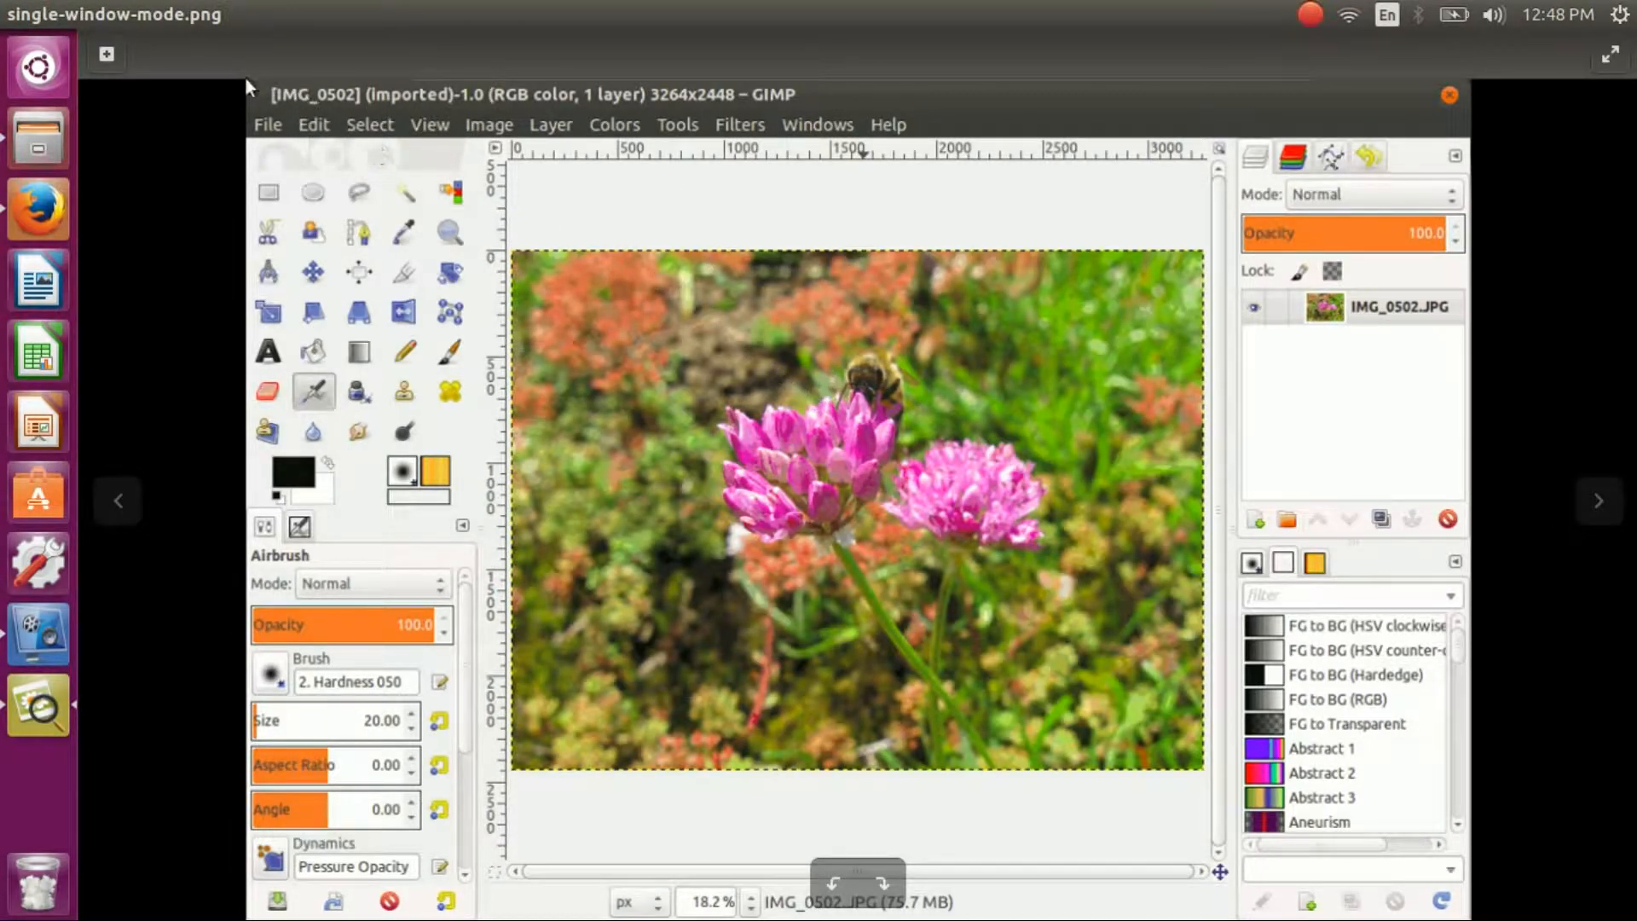
{"action": "mouse_move", "coordinate": [4, 7]}
{"action": "left_click", "coordinate": [16, 15]}
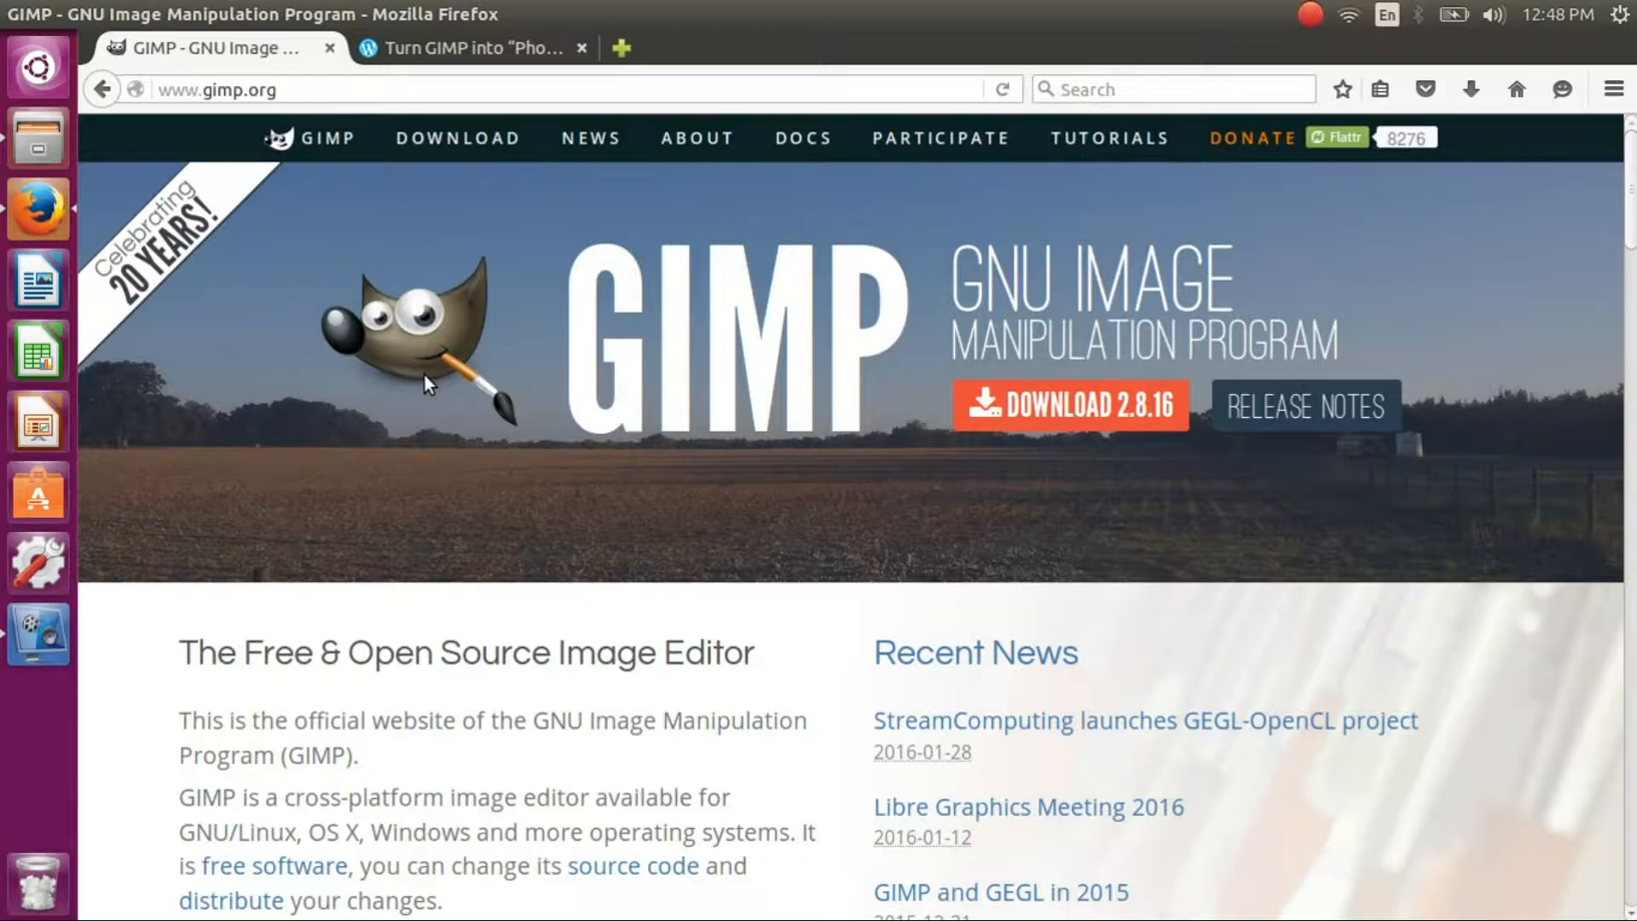
- Download gimPs_kit.zip through the kit link on the Turn GIMP into "Photoshop" web page
{"action": "left_click", "coordinate": [463, 51]}
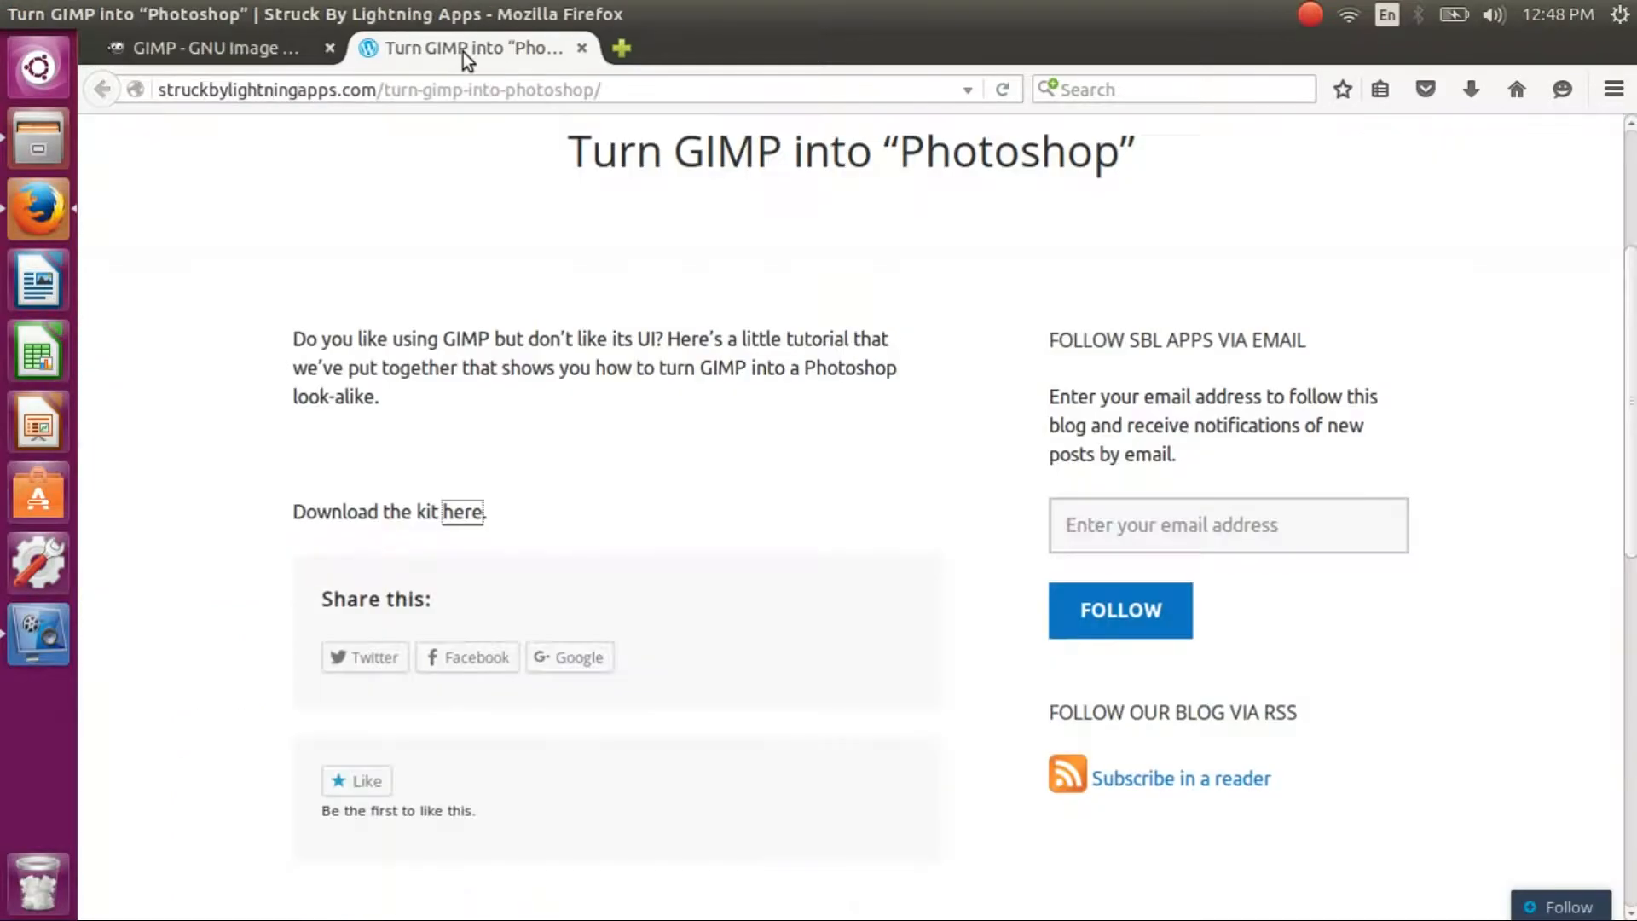
{"action": "left_click_drag", "start_coordinate": [226, 92], "coordinate": [651, 94]}
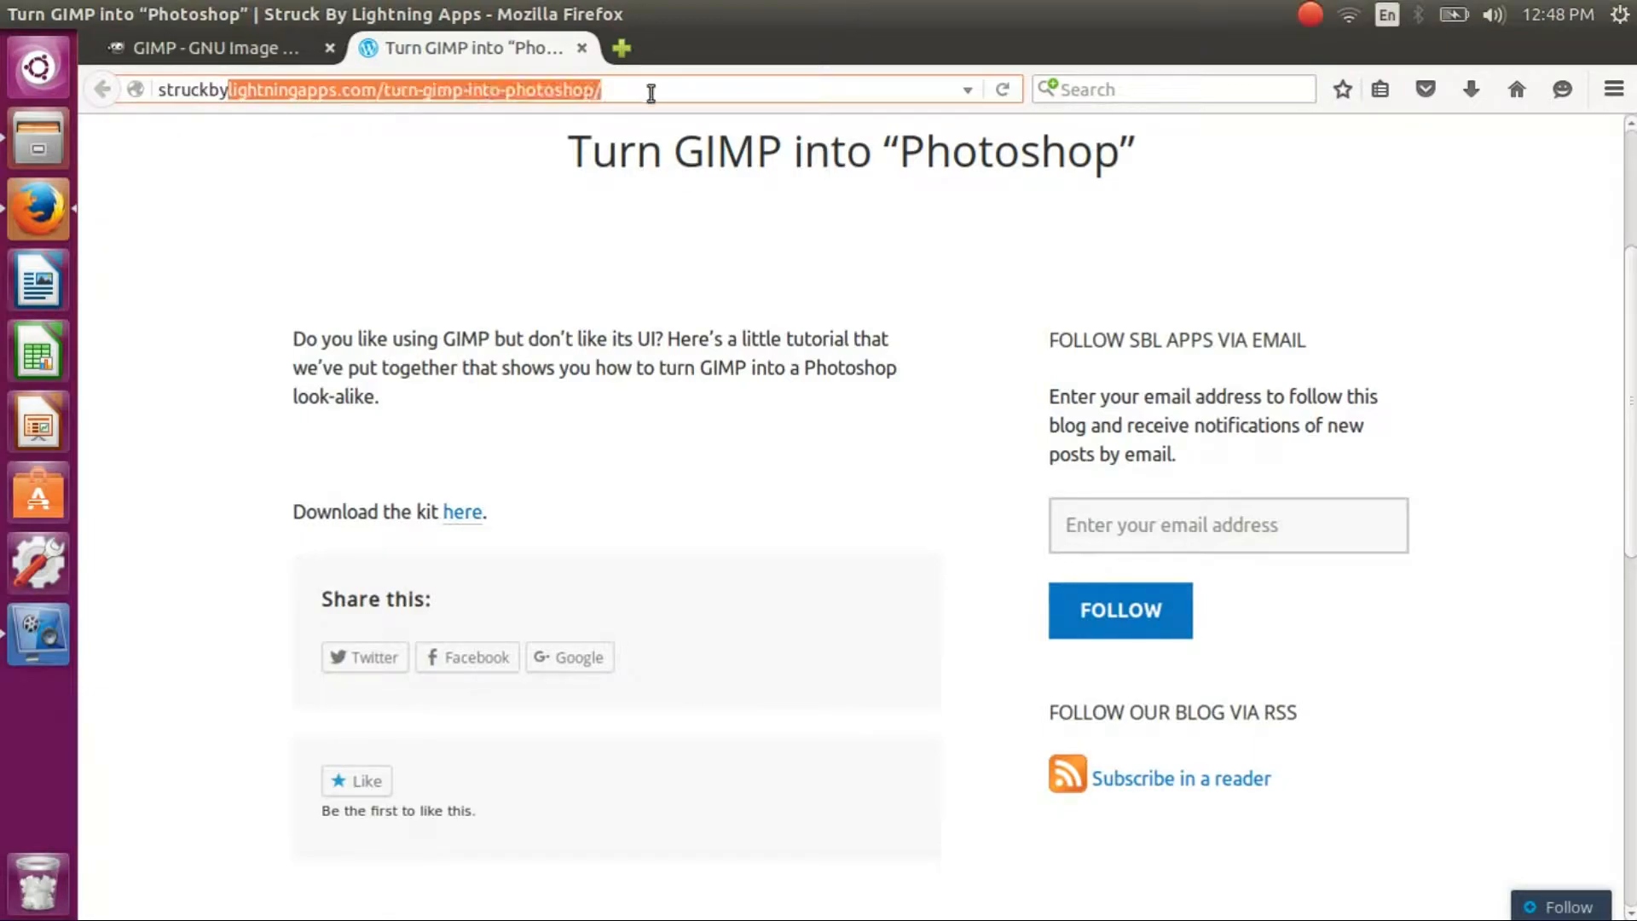
{"action": "left_click", "coordinate": [516, 228]}
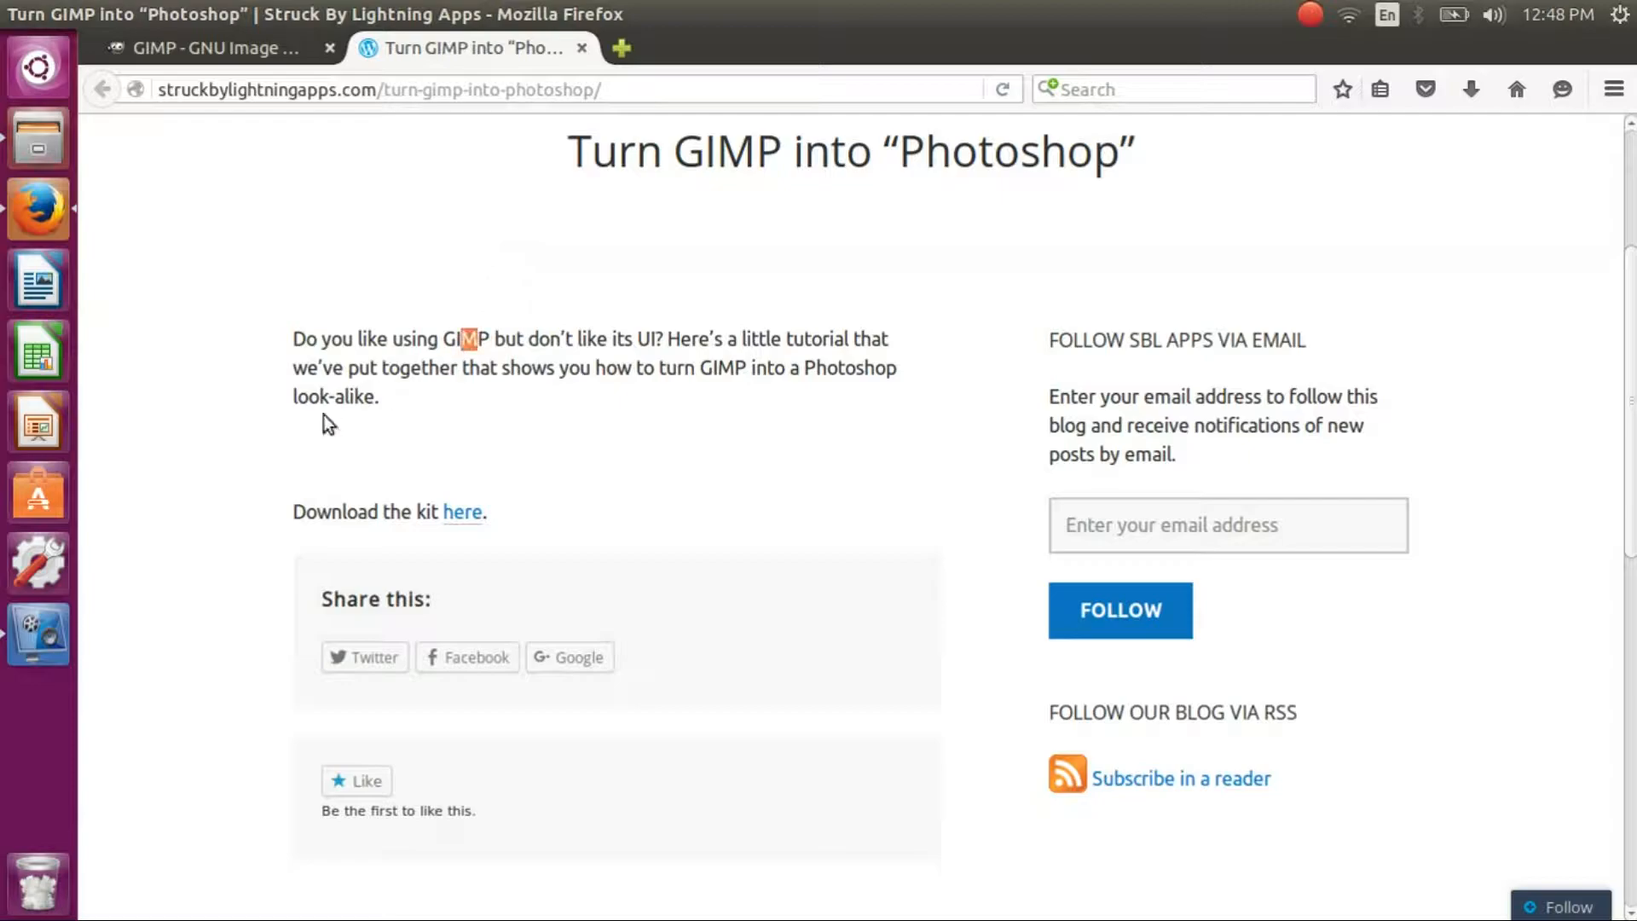
{"action": "left_click", "coordinate": [458, 511]}
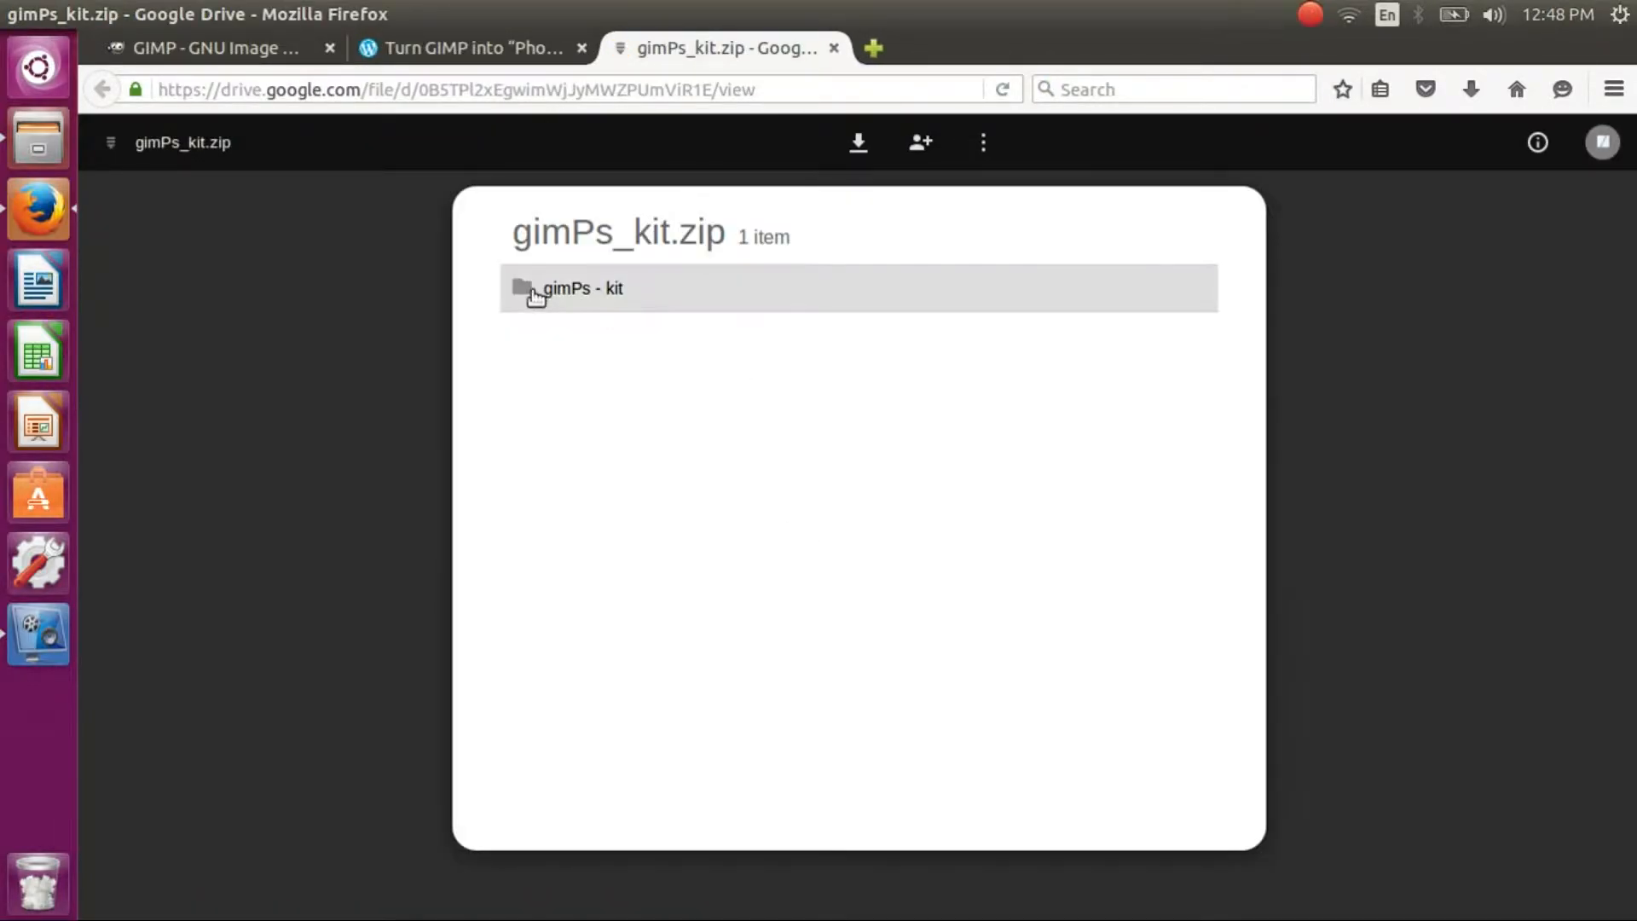
{"action": "left_click", "coordinate": [875, 145]}
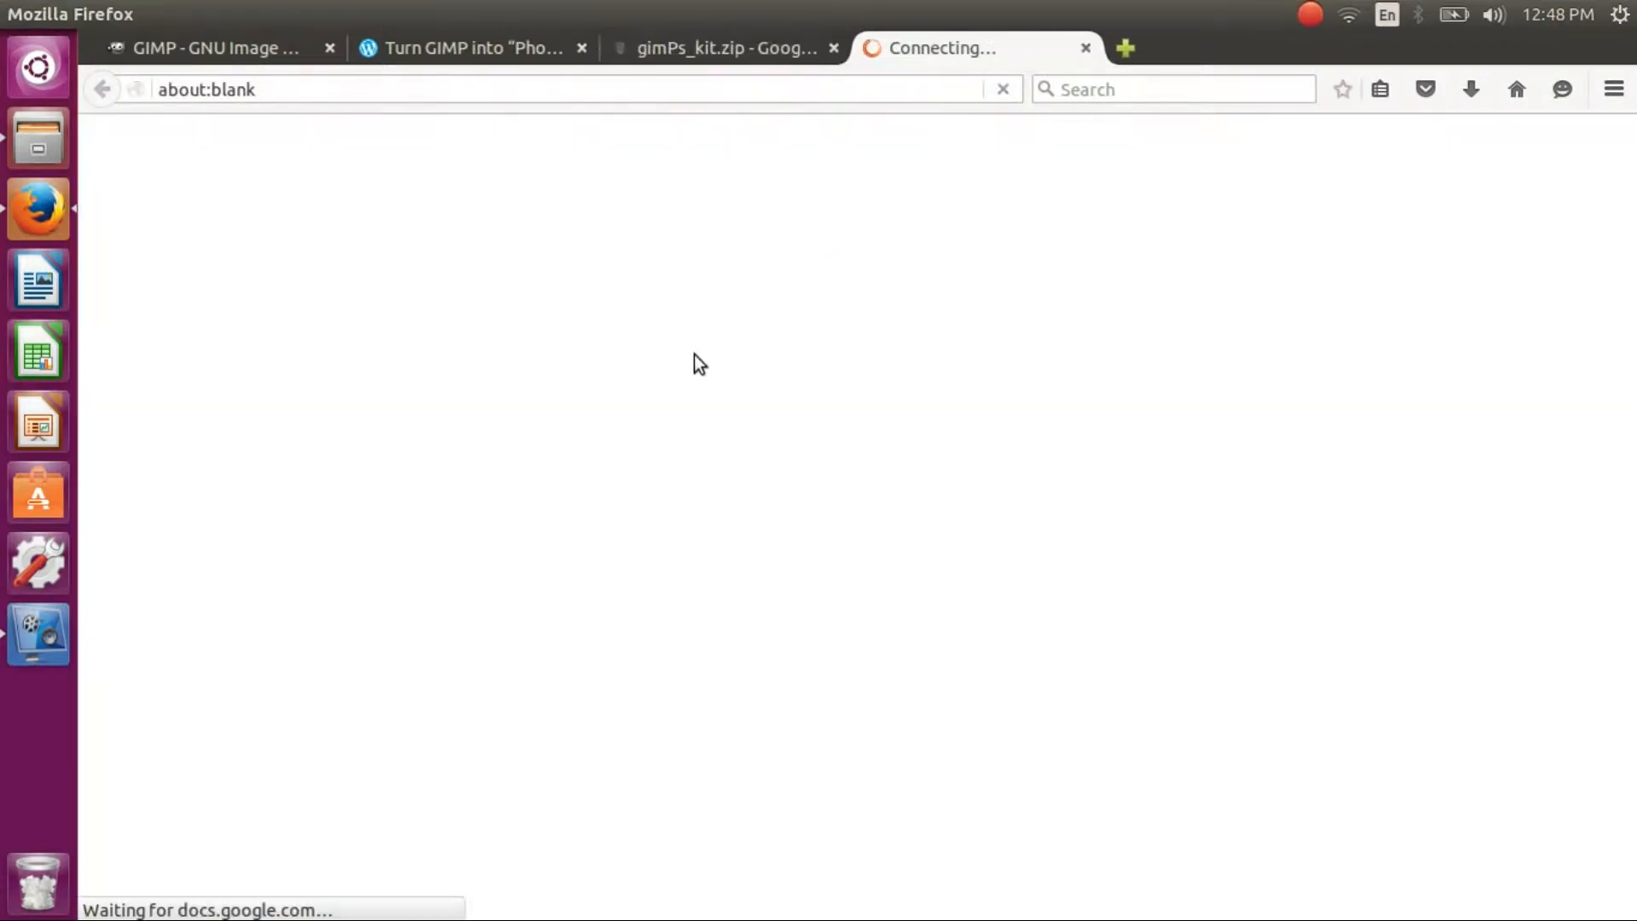
{"action": "left_click", "coordinate": [1081, 646]}
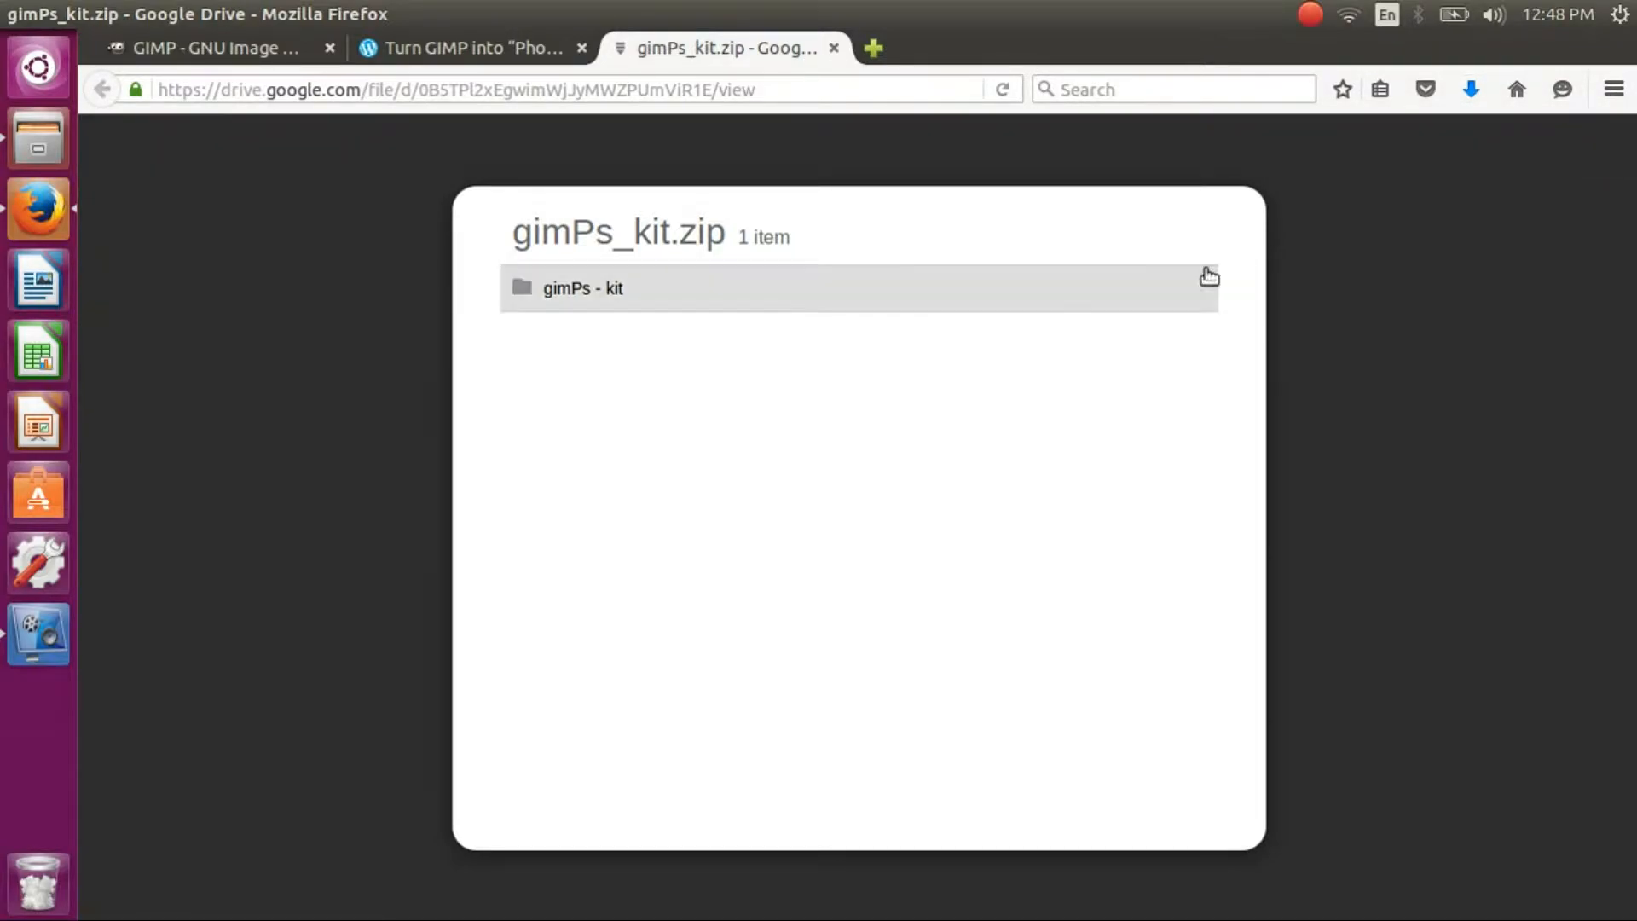
- Extract the downloaded gimPs_kit.zip archive into Downloads and open the extracted gimPs - kit folder
{"action": "left_click", "coordinate": [1470, 89]}
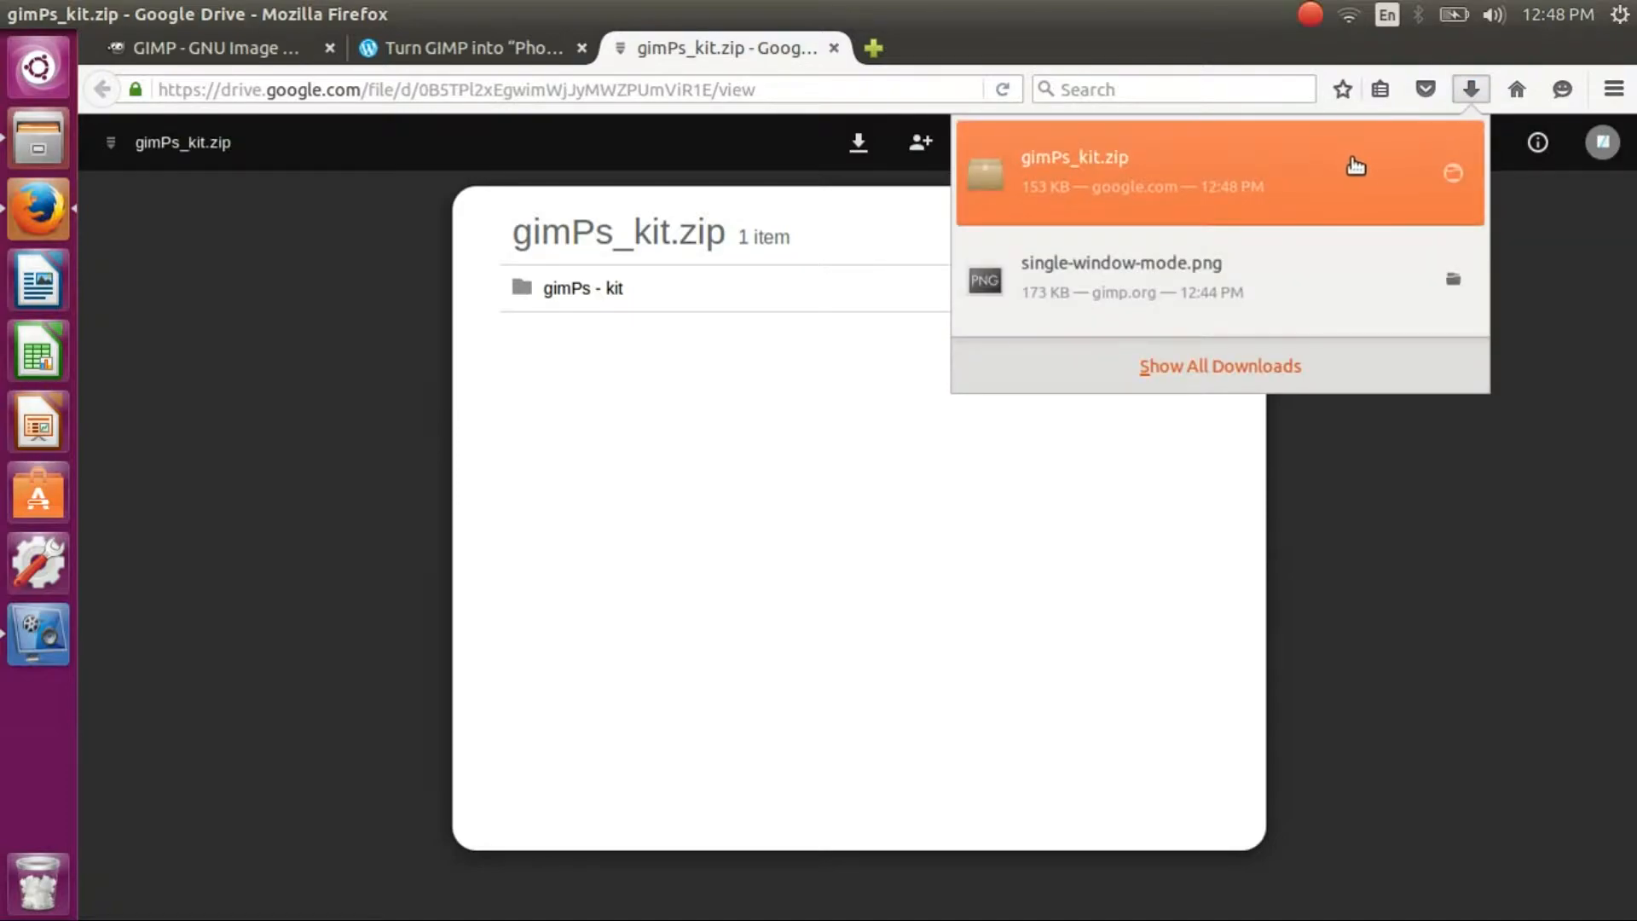
{"action": "left_click", "coordinate": [1304, 176]}
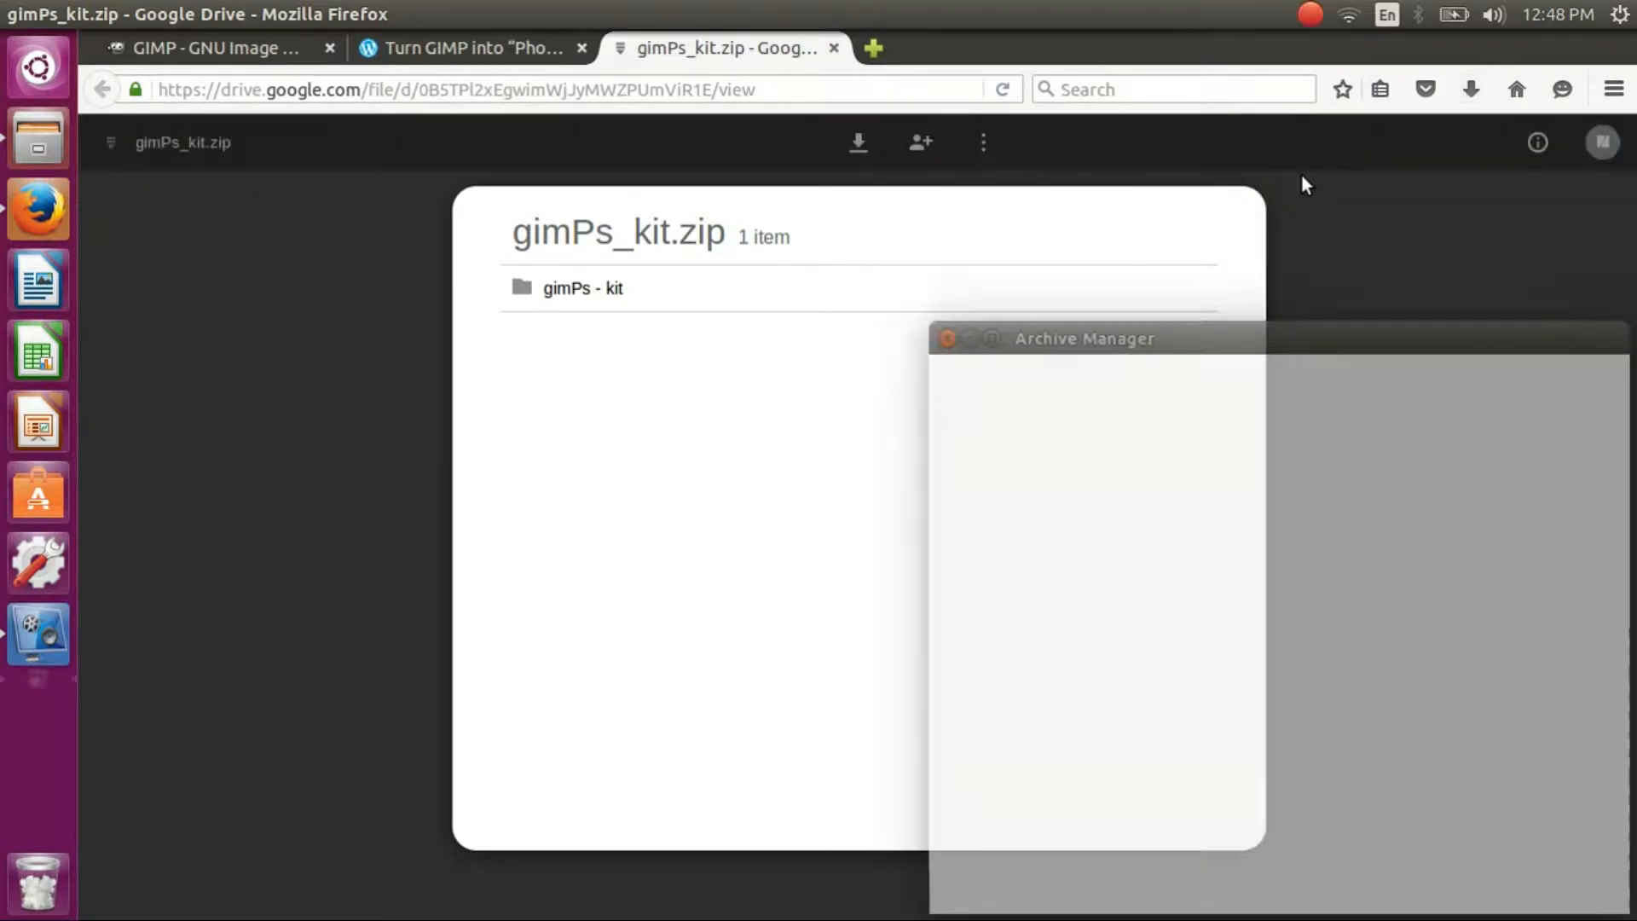
{"action": "left_click_drag", "start_coordinate": [1193, 322], "coordinate": [667, 111]}
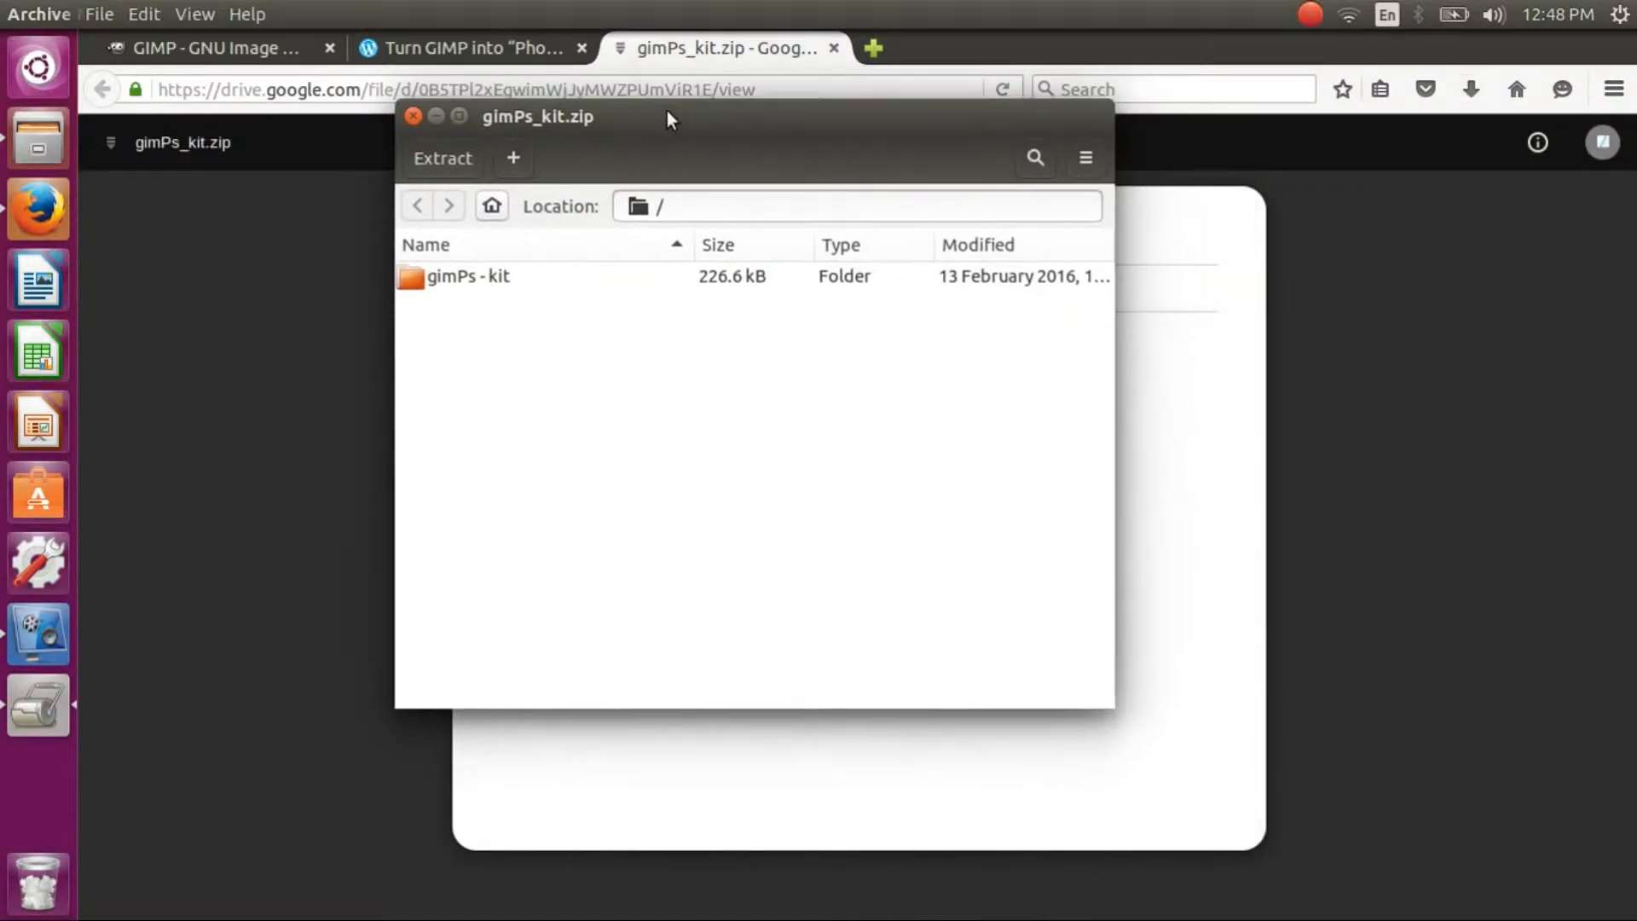
{"action": "left_click", "coordinate": [422, 174]}
{"action": "left_click", "coordinate": [1255, 891]}
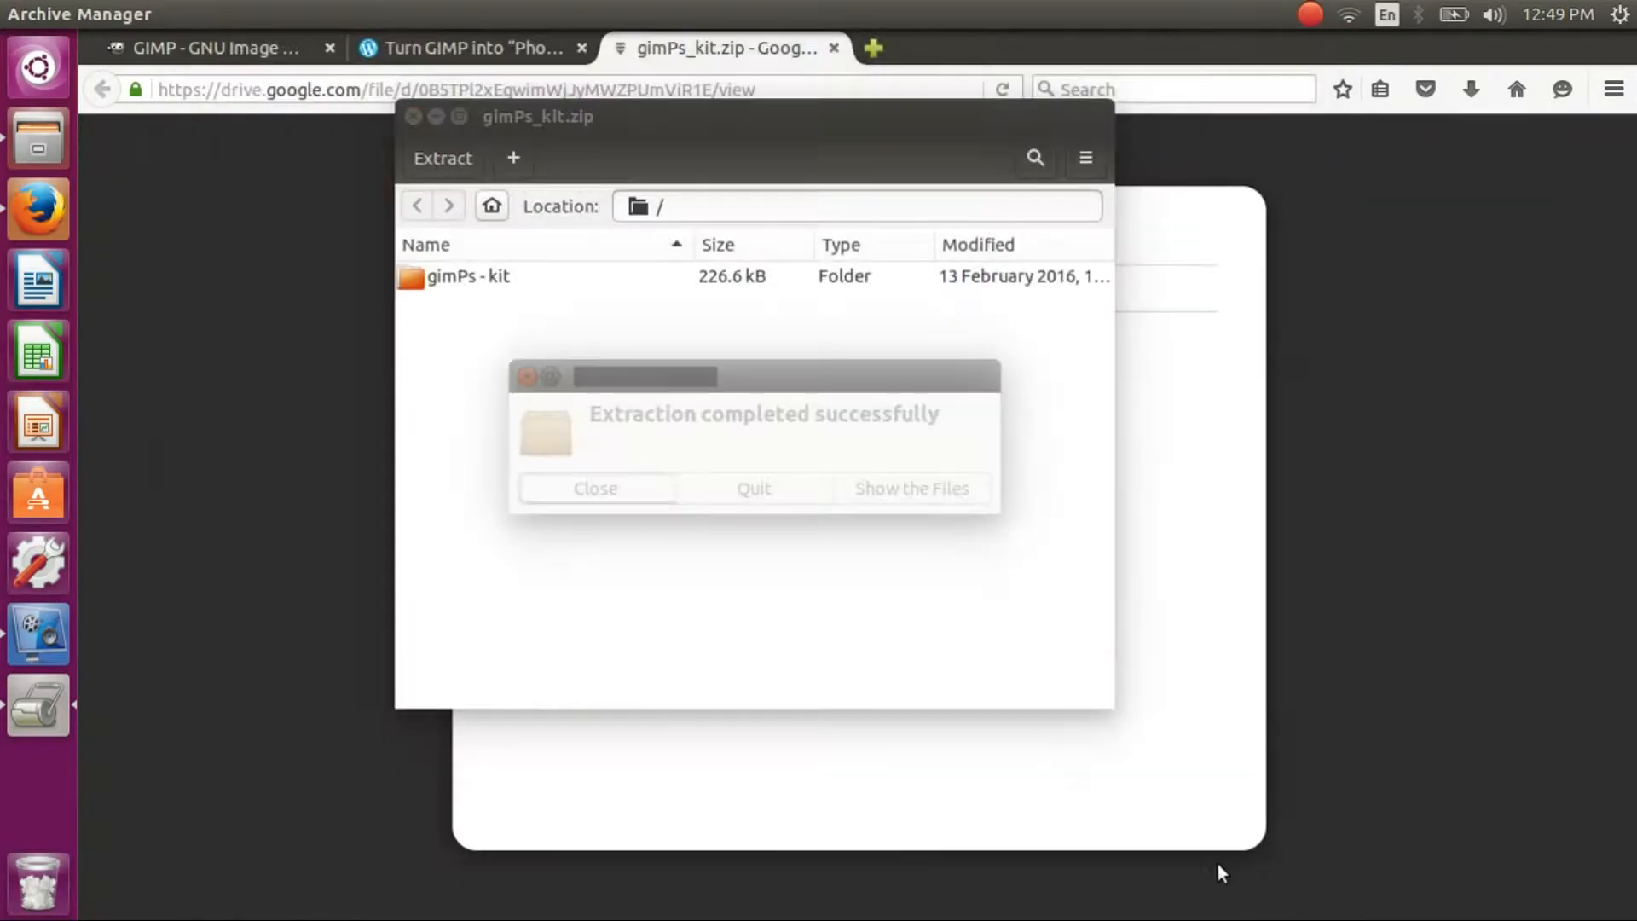
{"action": "left_click", "coordinate": [648, 494]}
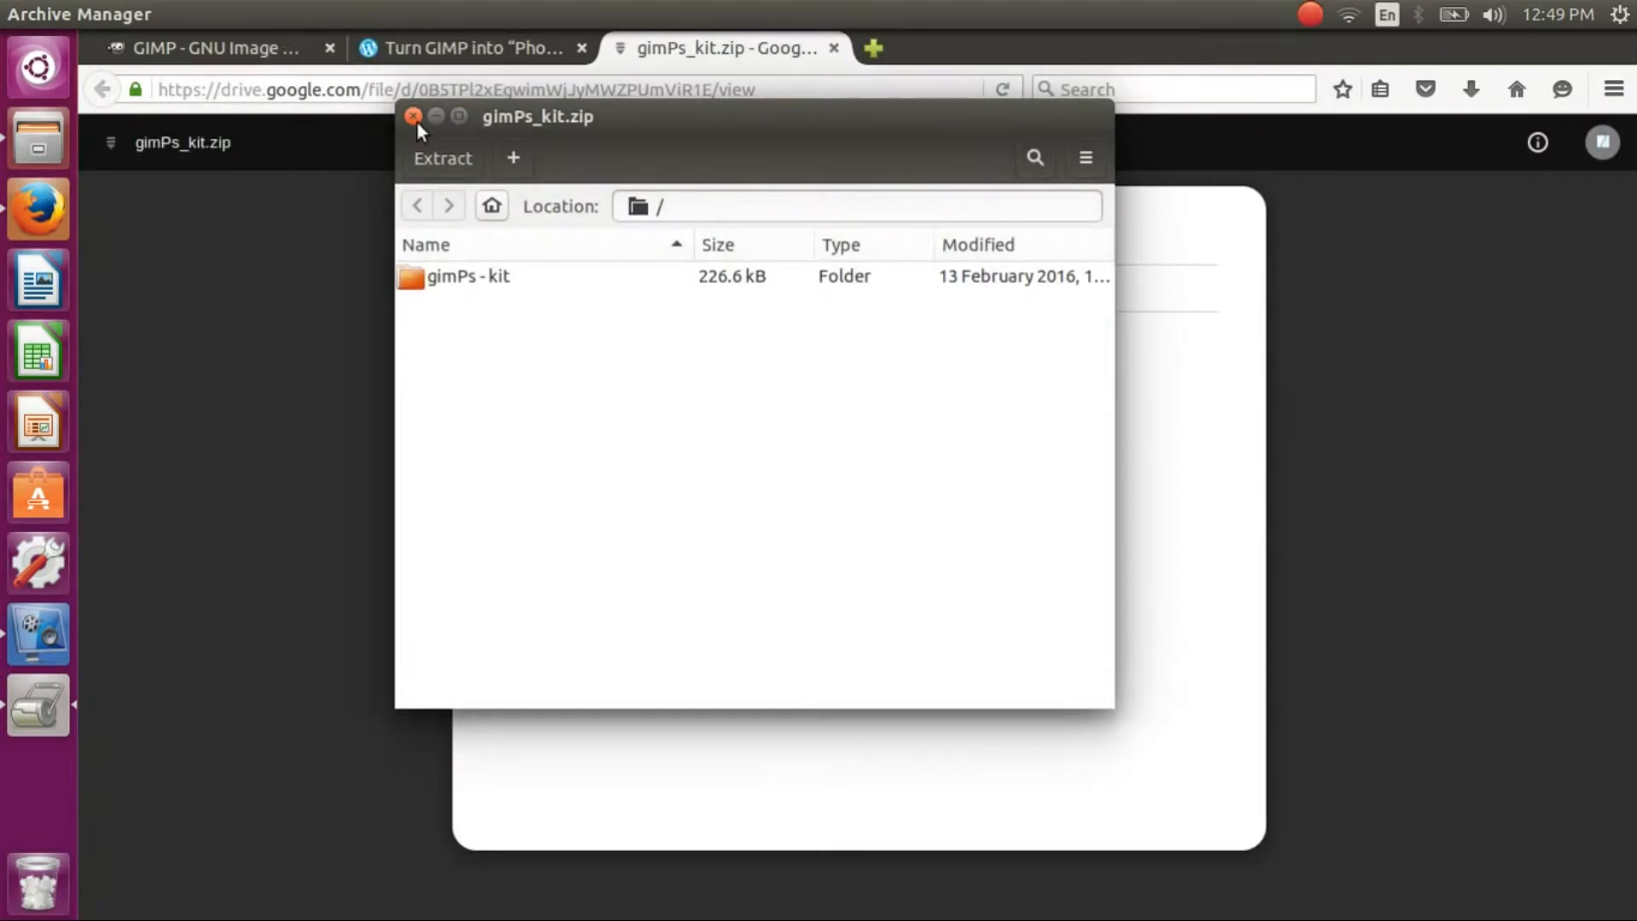
{"action": "left_click", "coordinate": [414, 116]}
{"action": "left_click", "coordinate": [59, 133]}
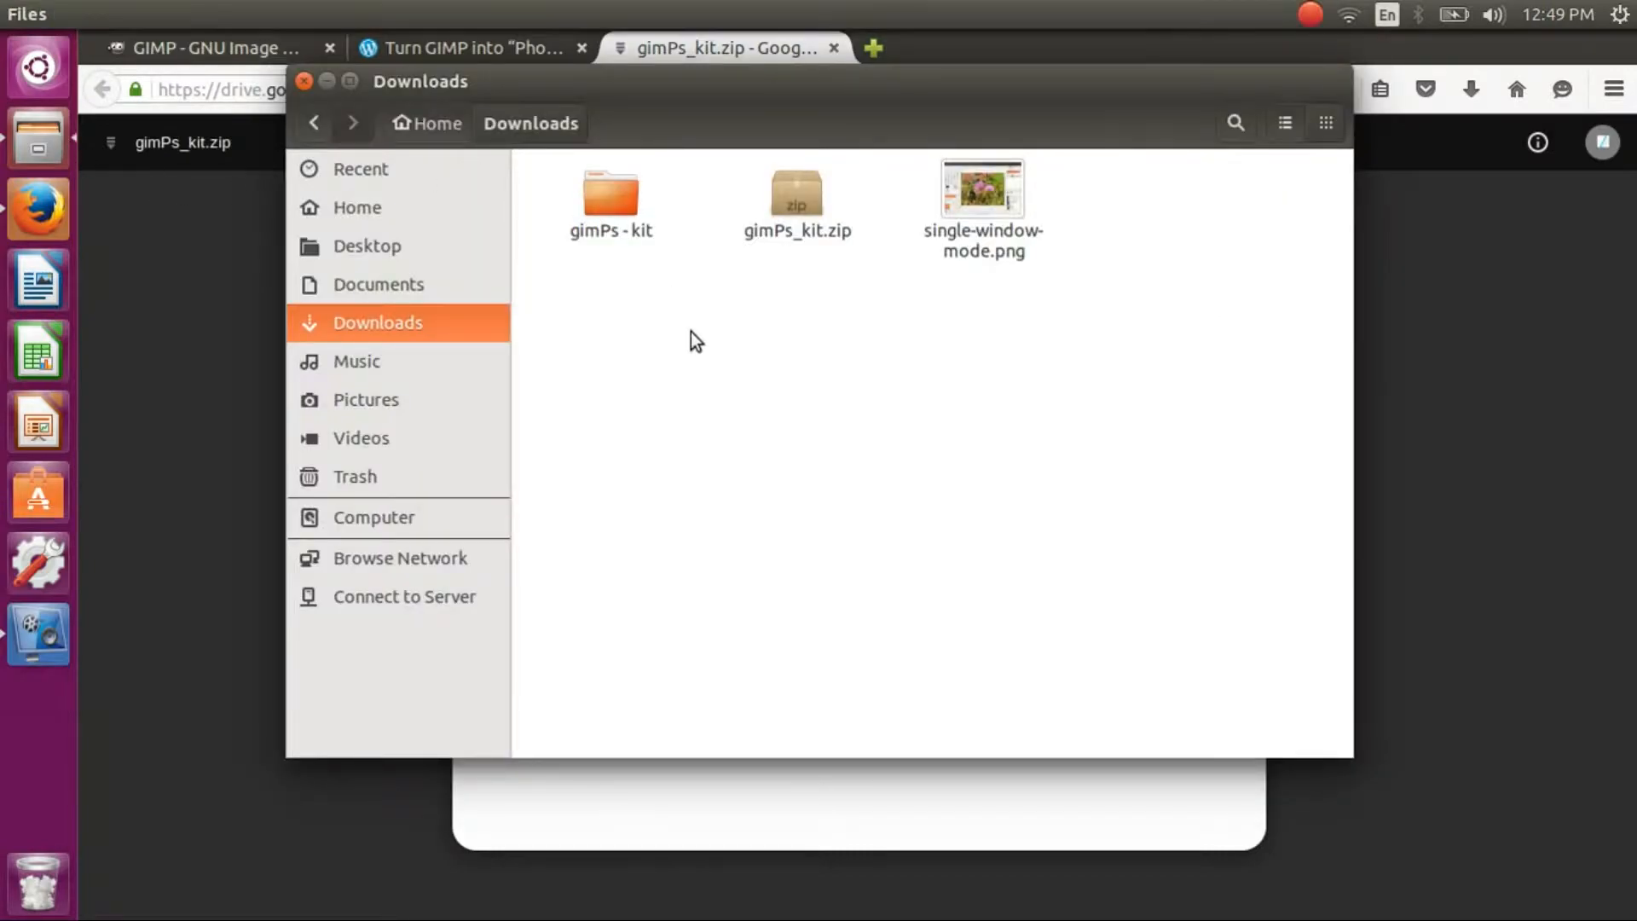
{"action": "double_click", "coordinate": [615, 195]}
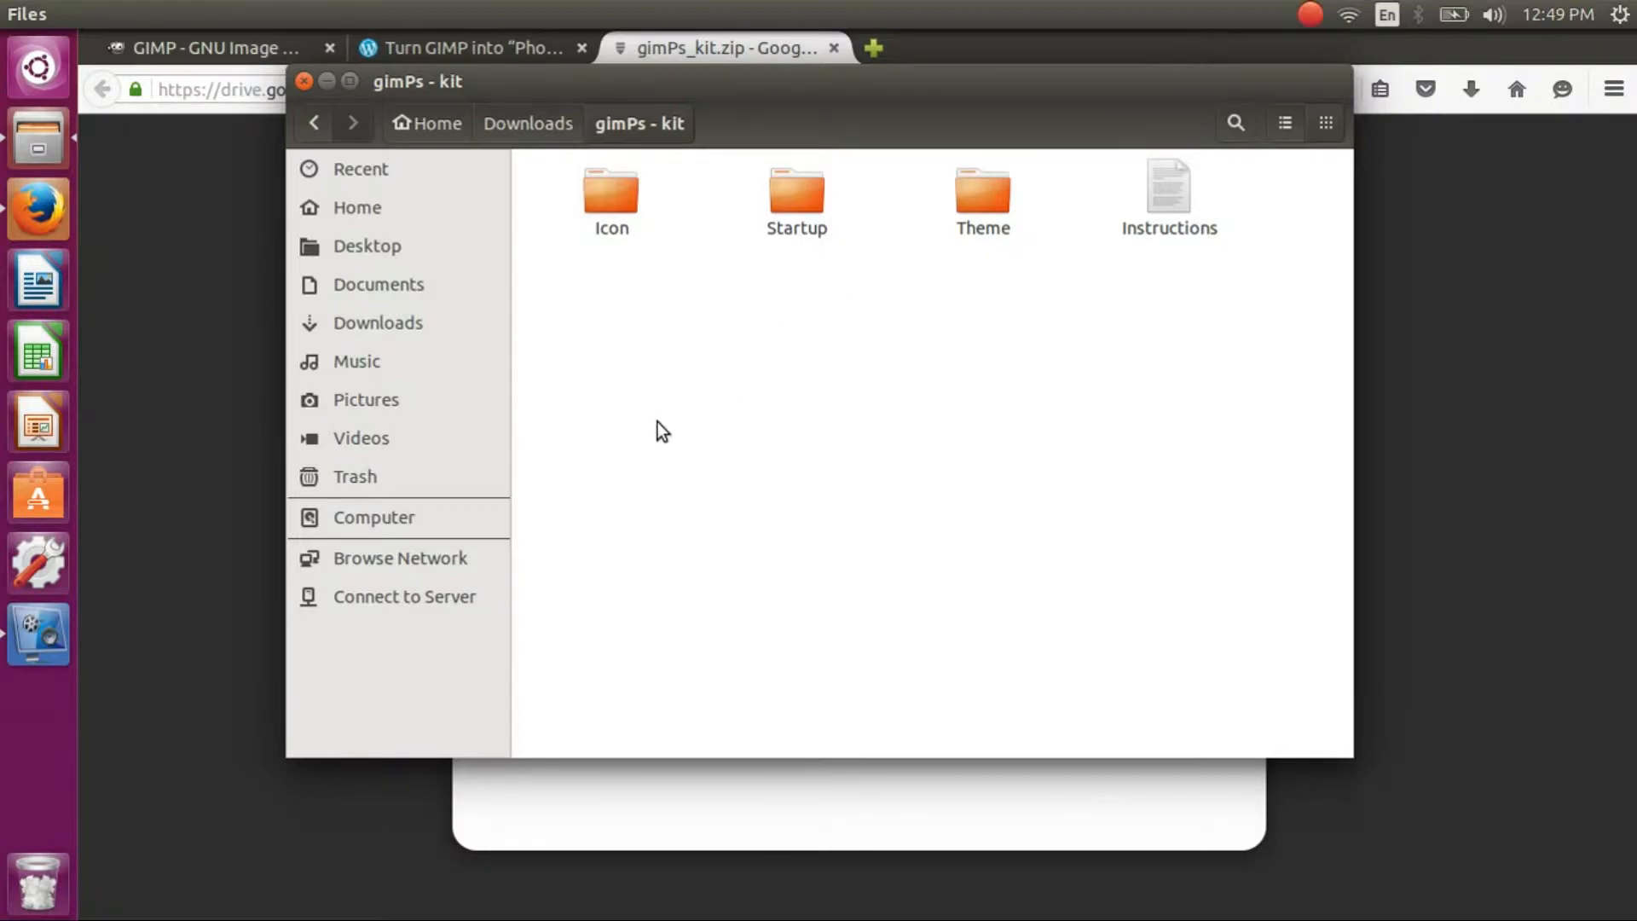
{"action": "key", "text": "super"}
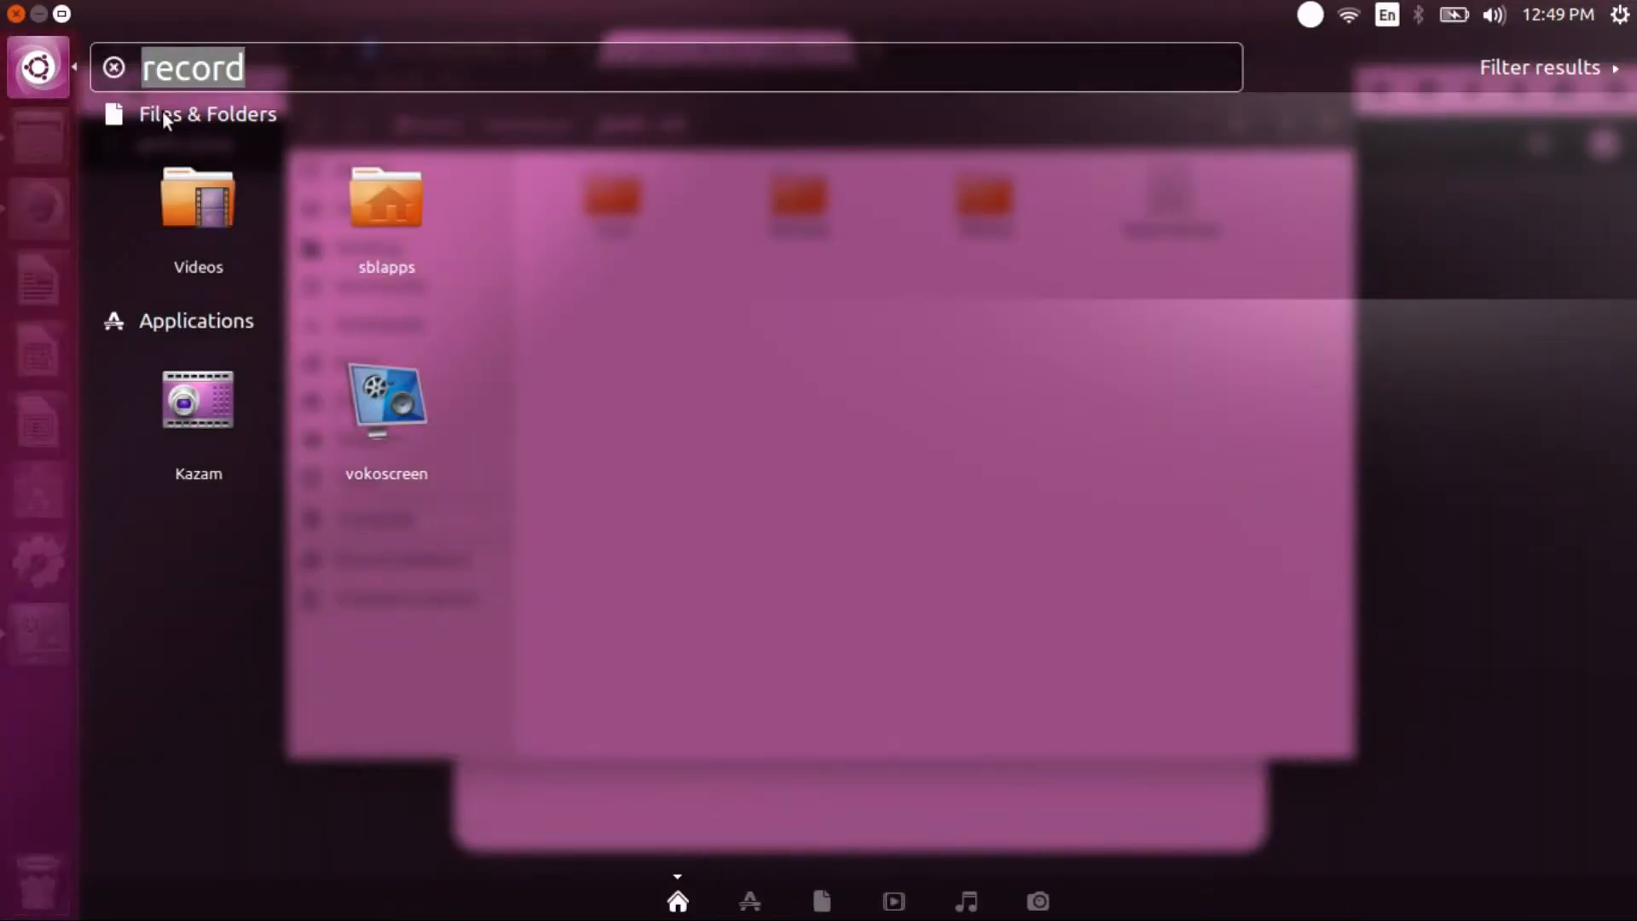
{"action": "type", "text": "gimp"}
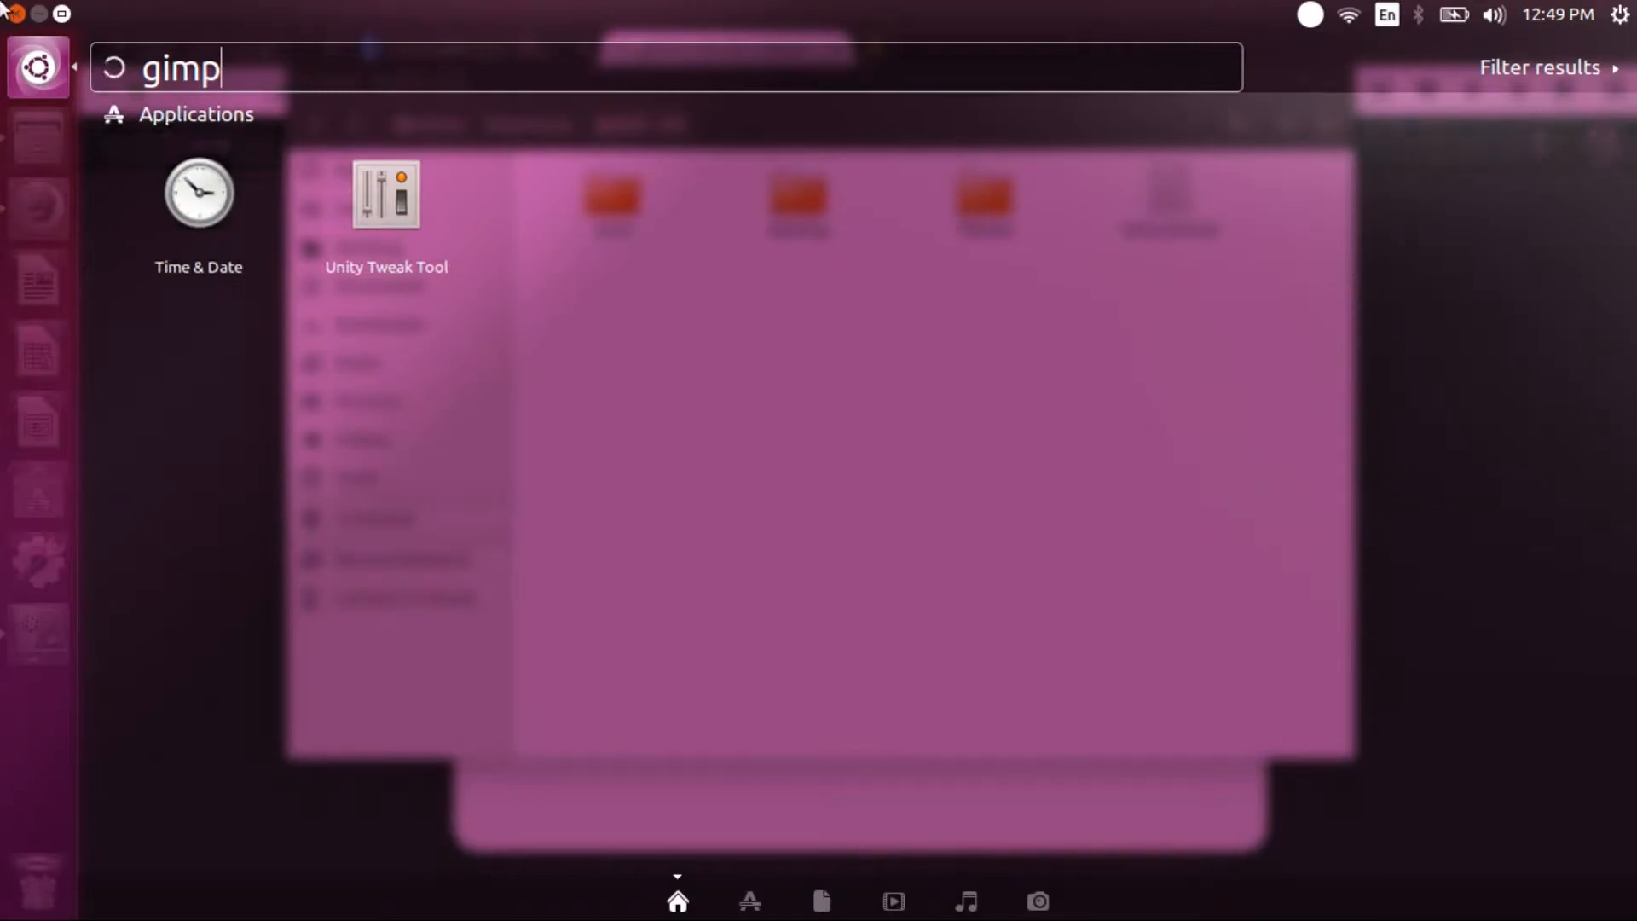
{"action": "key", "text": "super"}
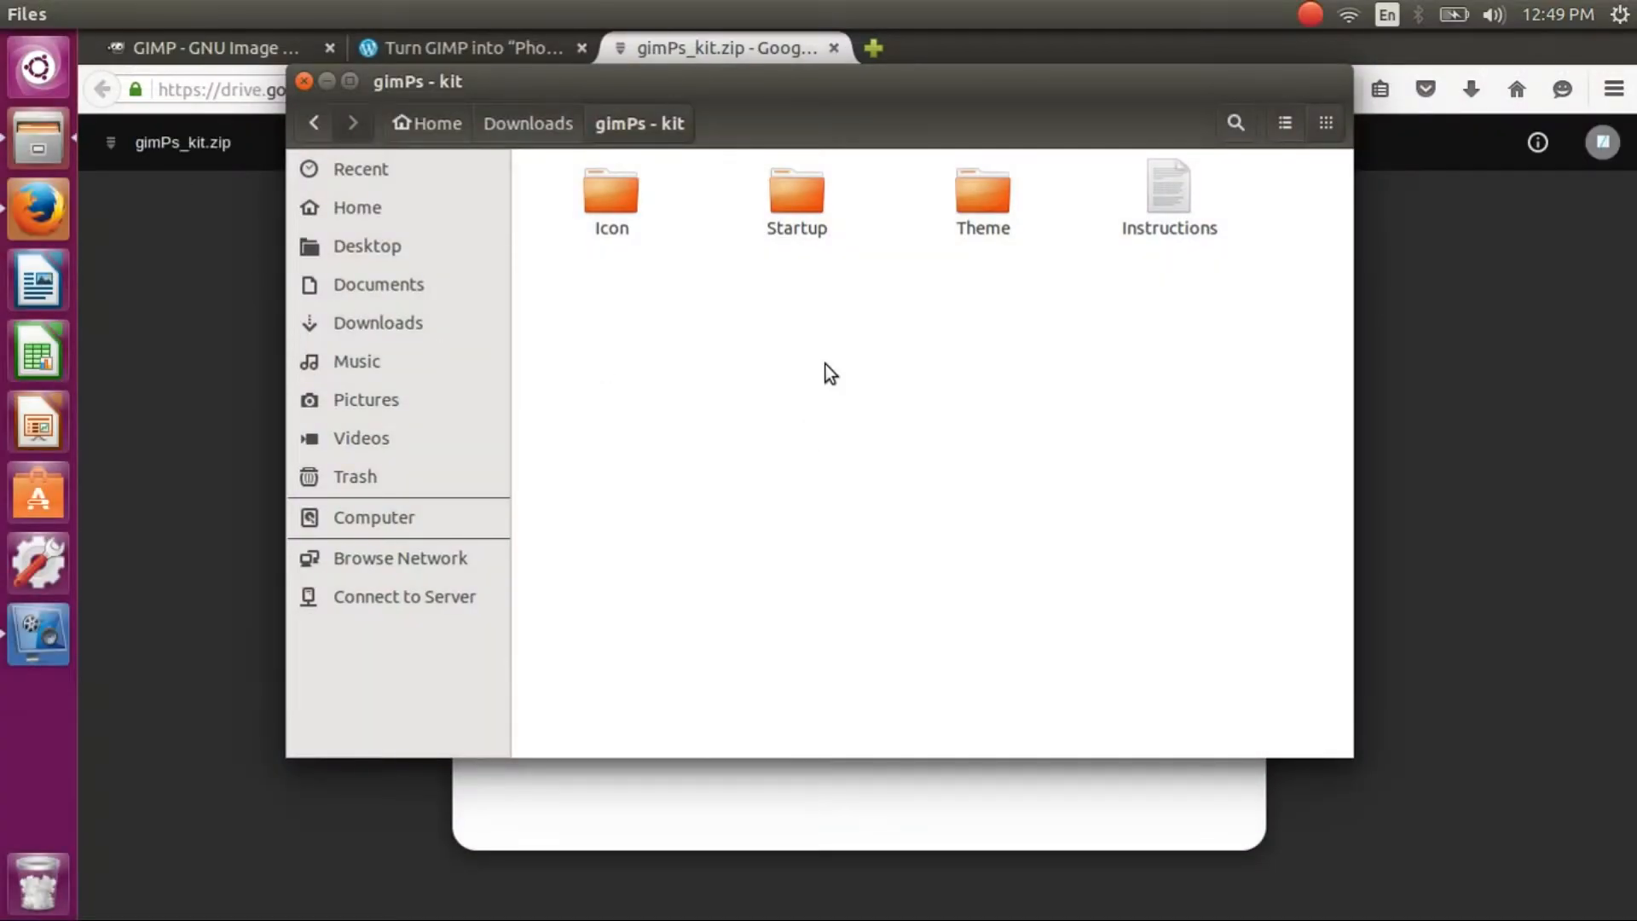
- Launch GIMP from a new terminal with the command gimp
{"action": "key", "text": "ctrl+alt+t"}
{"action": "type", "text": "gimp"}
{"action": "key", "text": "Return"}
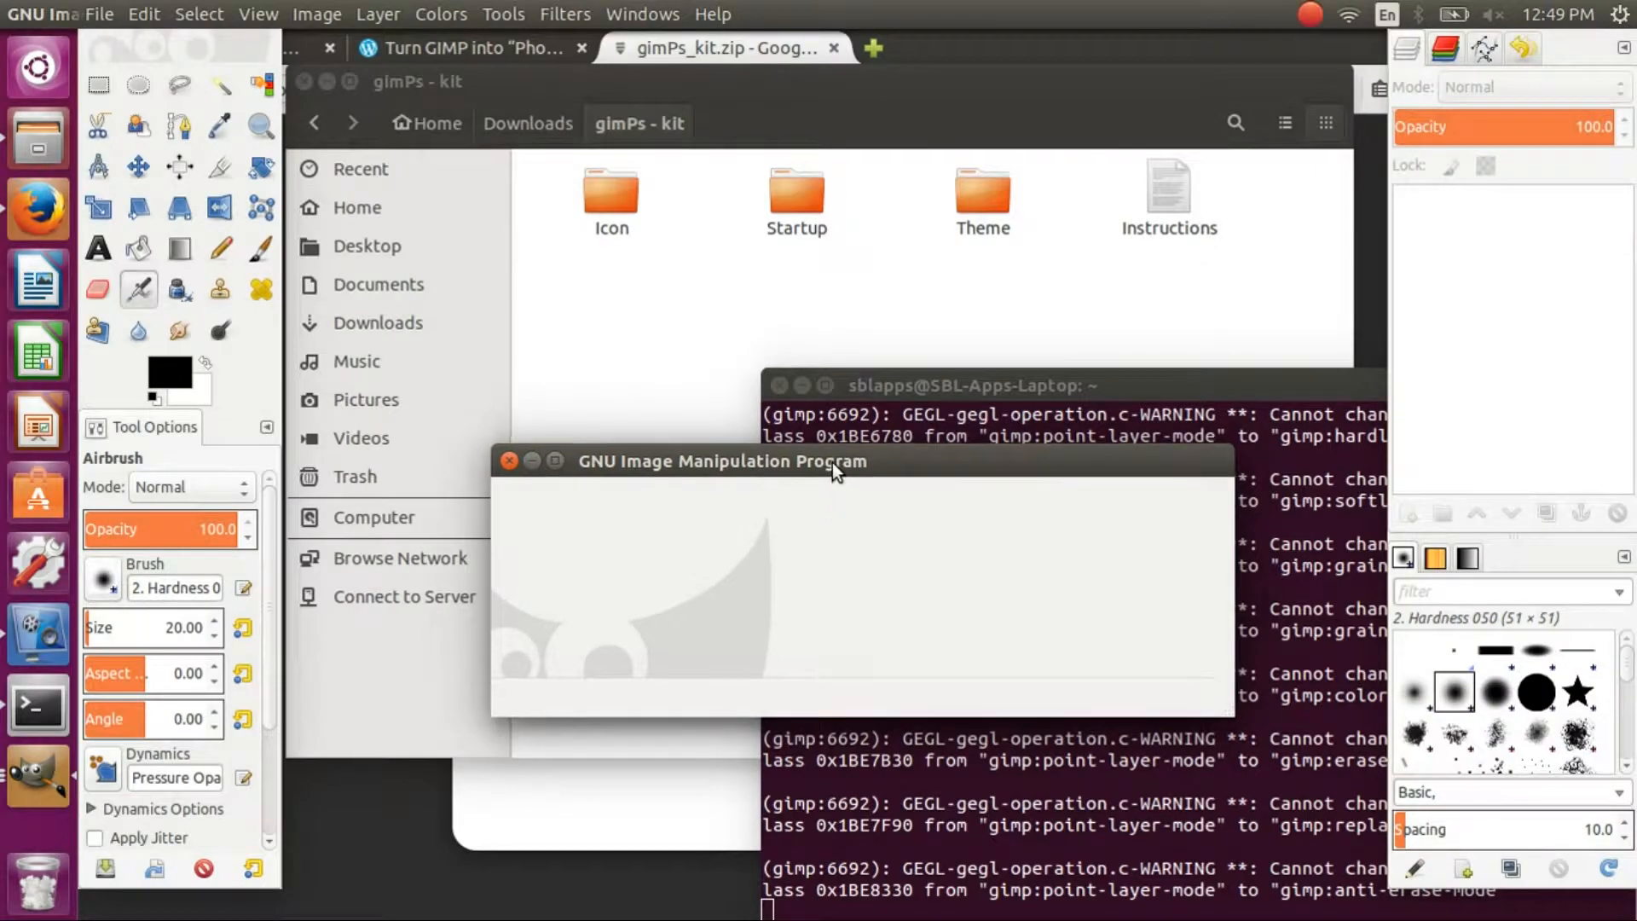
- Switch GIMP to single-window mode, and close both GIMP and the terminal
{"action": "left_click", "coordinate": [302, 13]}
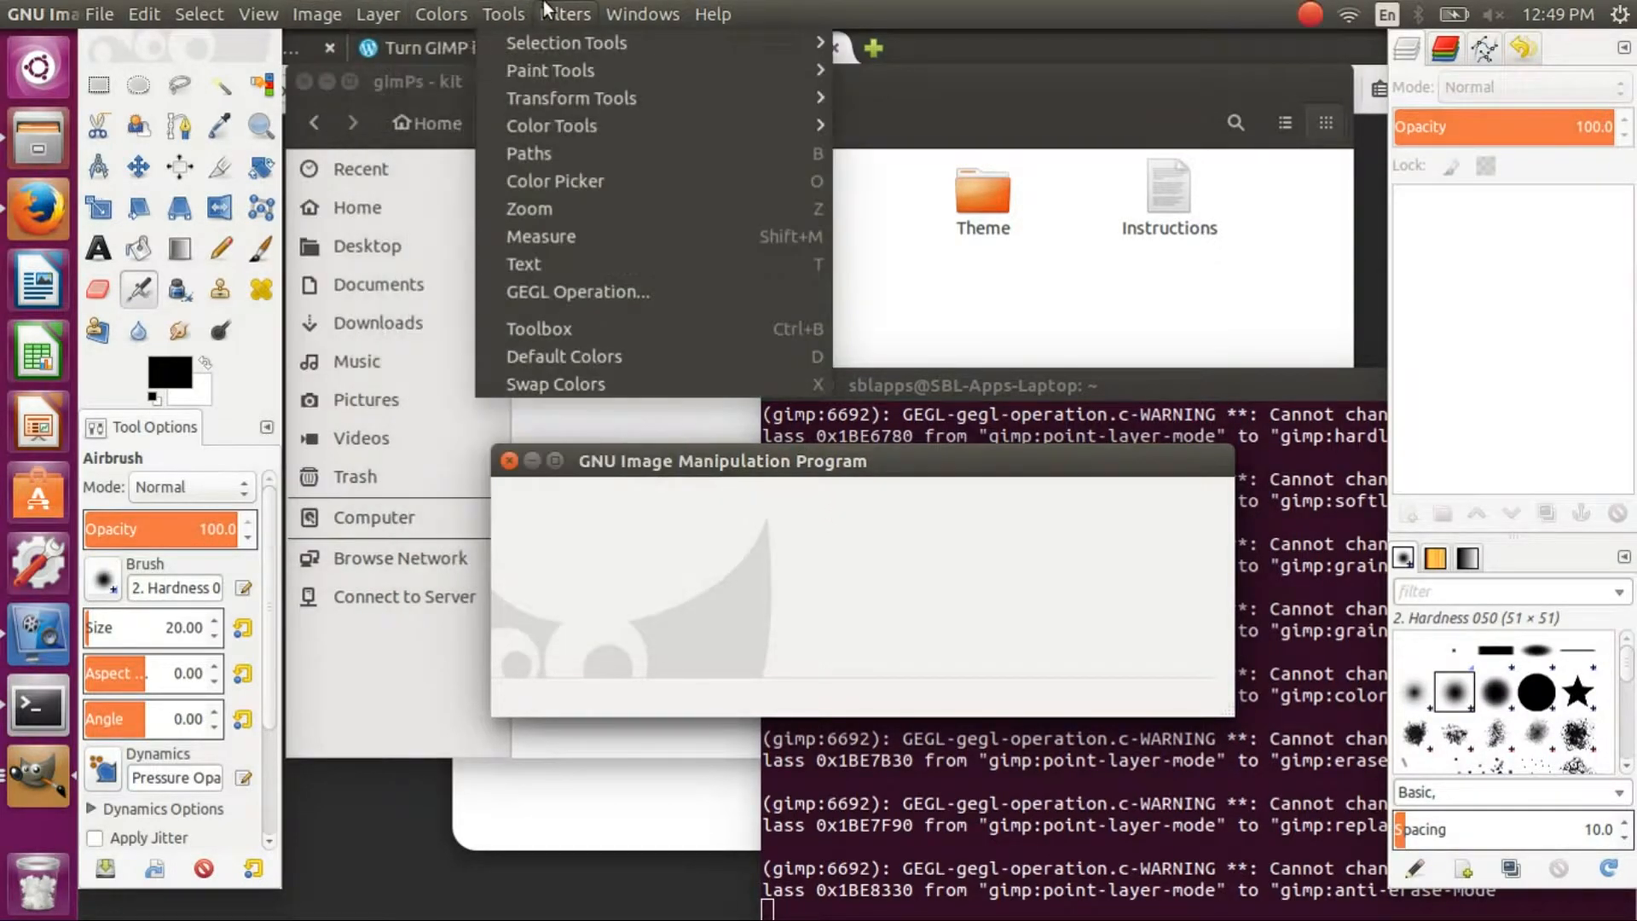
{"action": "mouse_move", "coordinate": [642, 16]}
{"action": "left_click", "coordinate": [697, 225]}
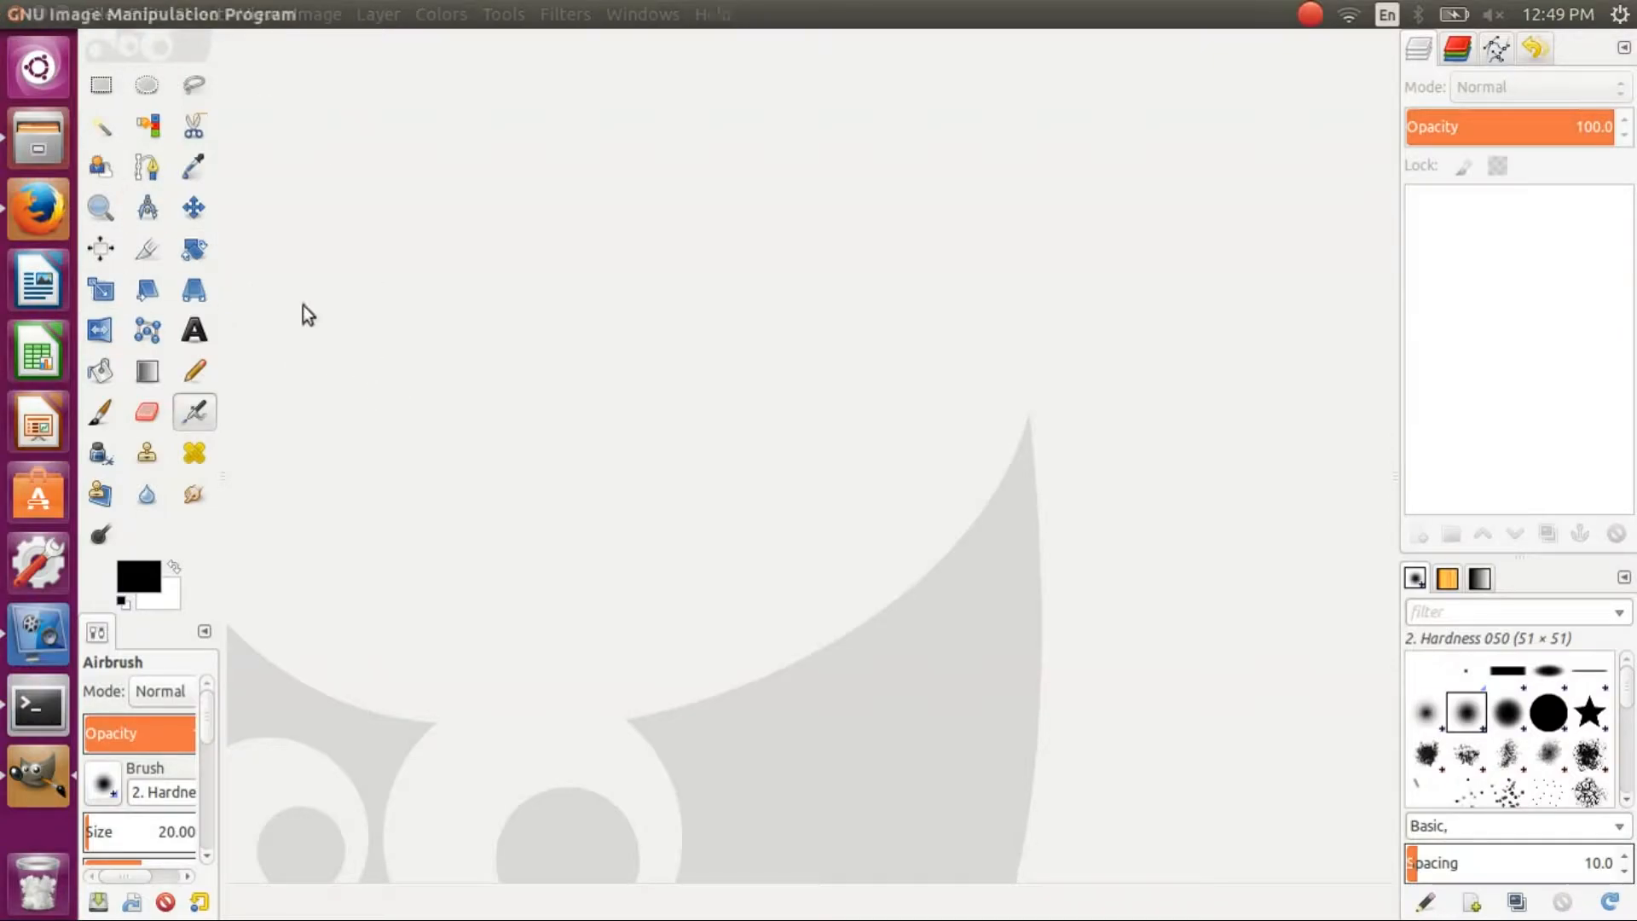
{"action": "left_click", "coordinate": [16, 14]}
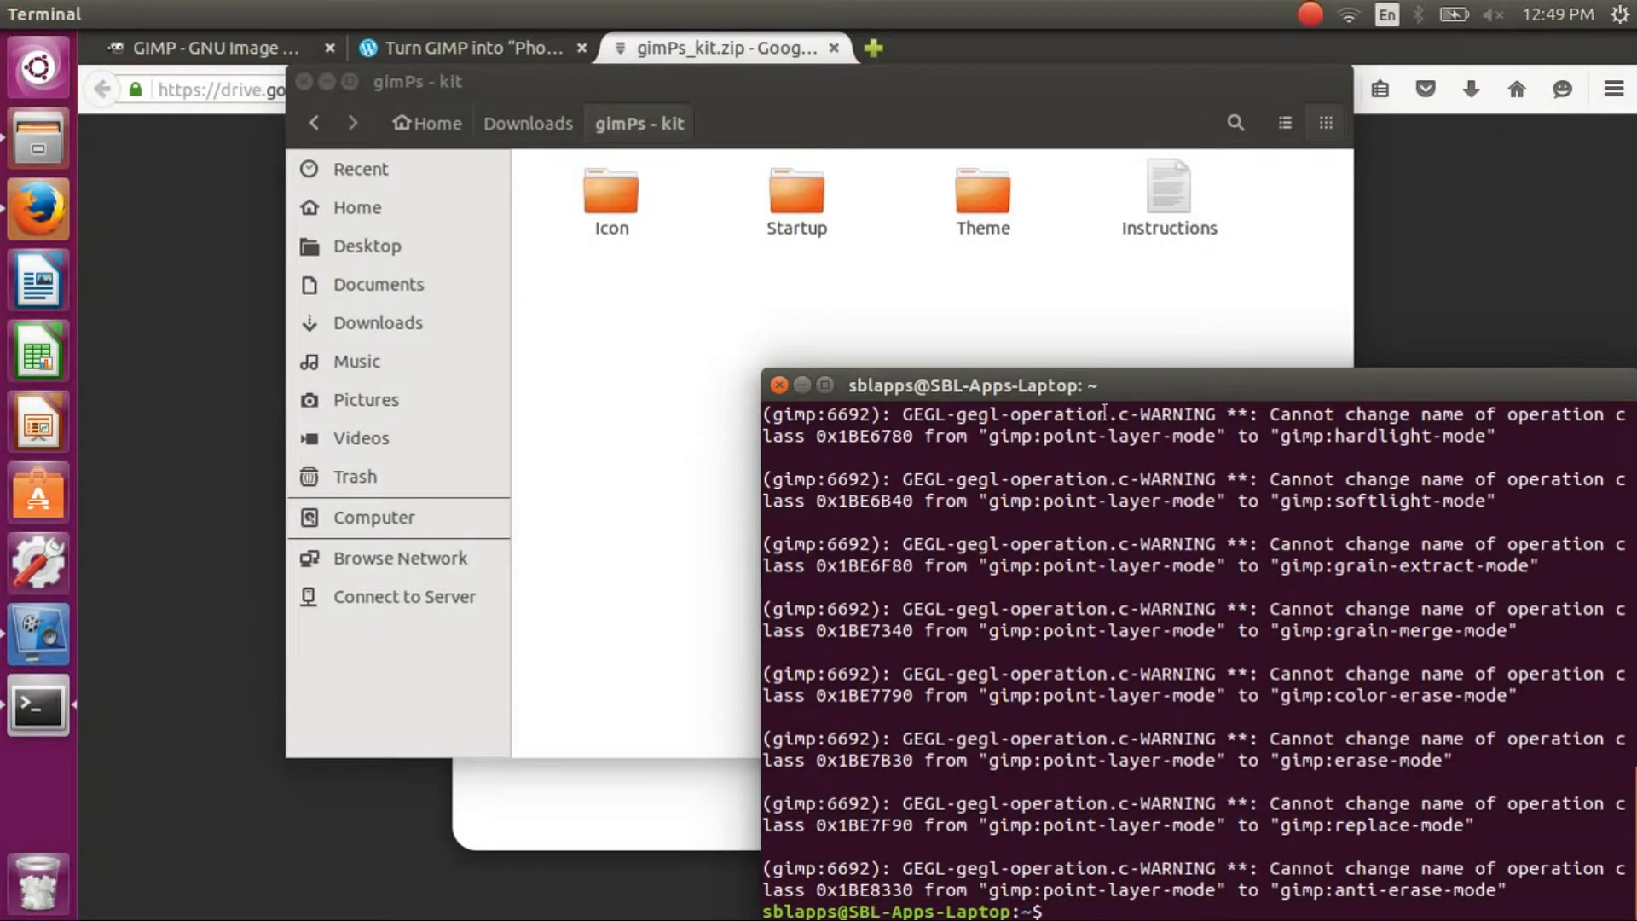
{"action": "left_click", "coordinate": [778, 385]}
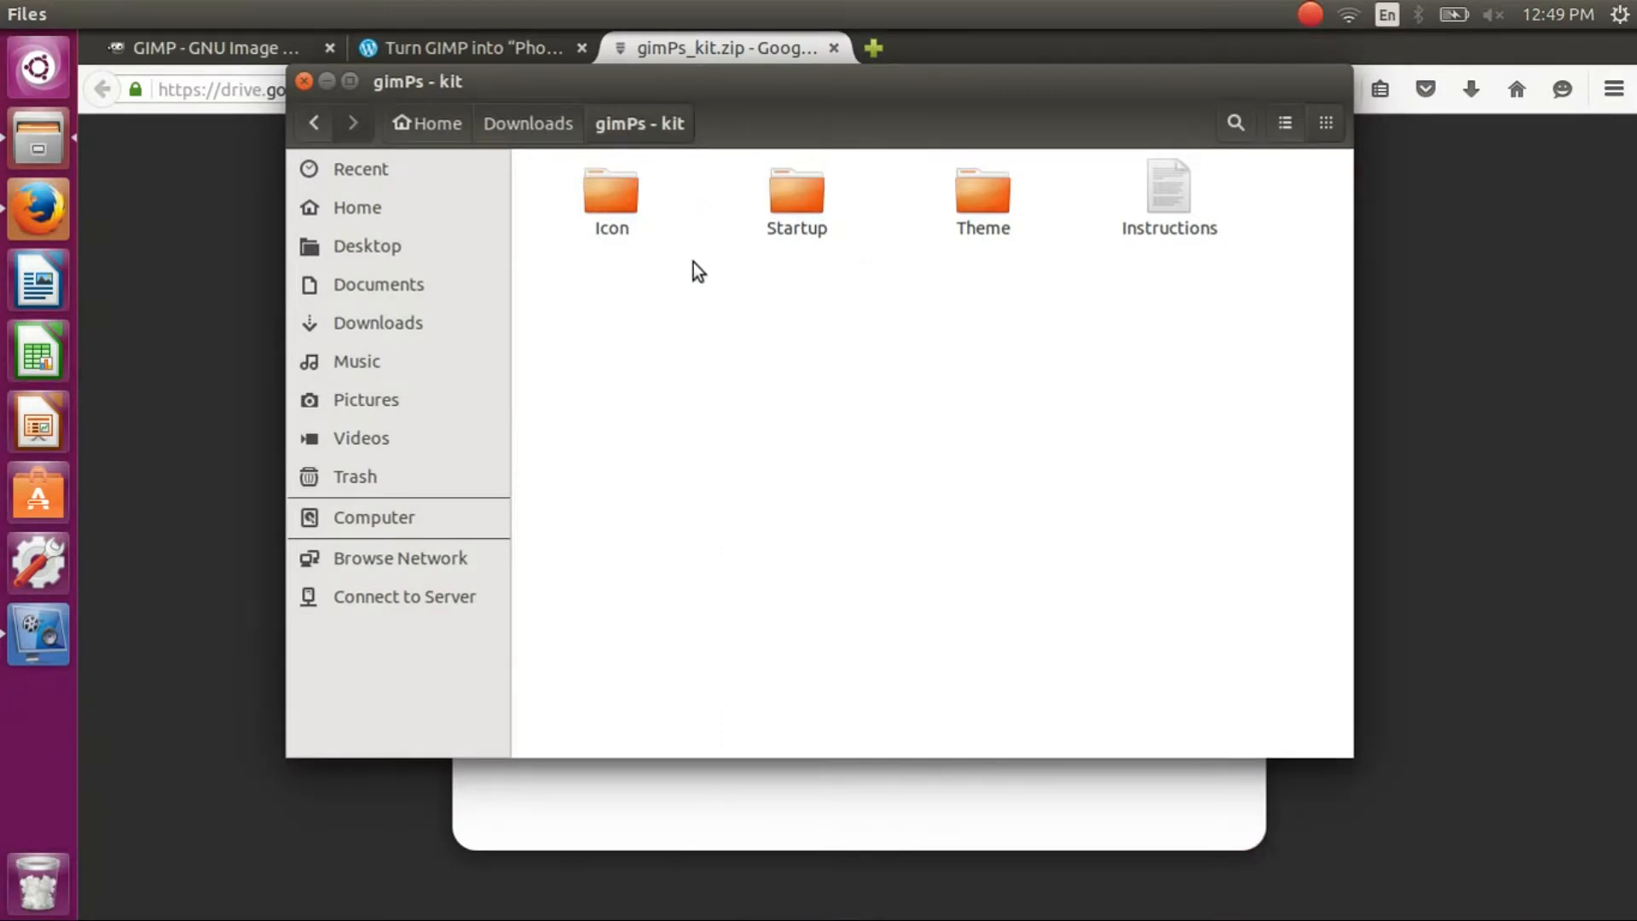
- Open the Theme folder inside the gimPs - kit folder
{"action": "double_click", "coordinate": [978, 198]}
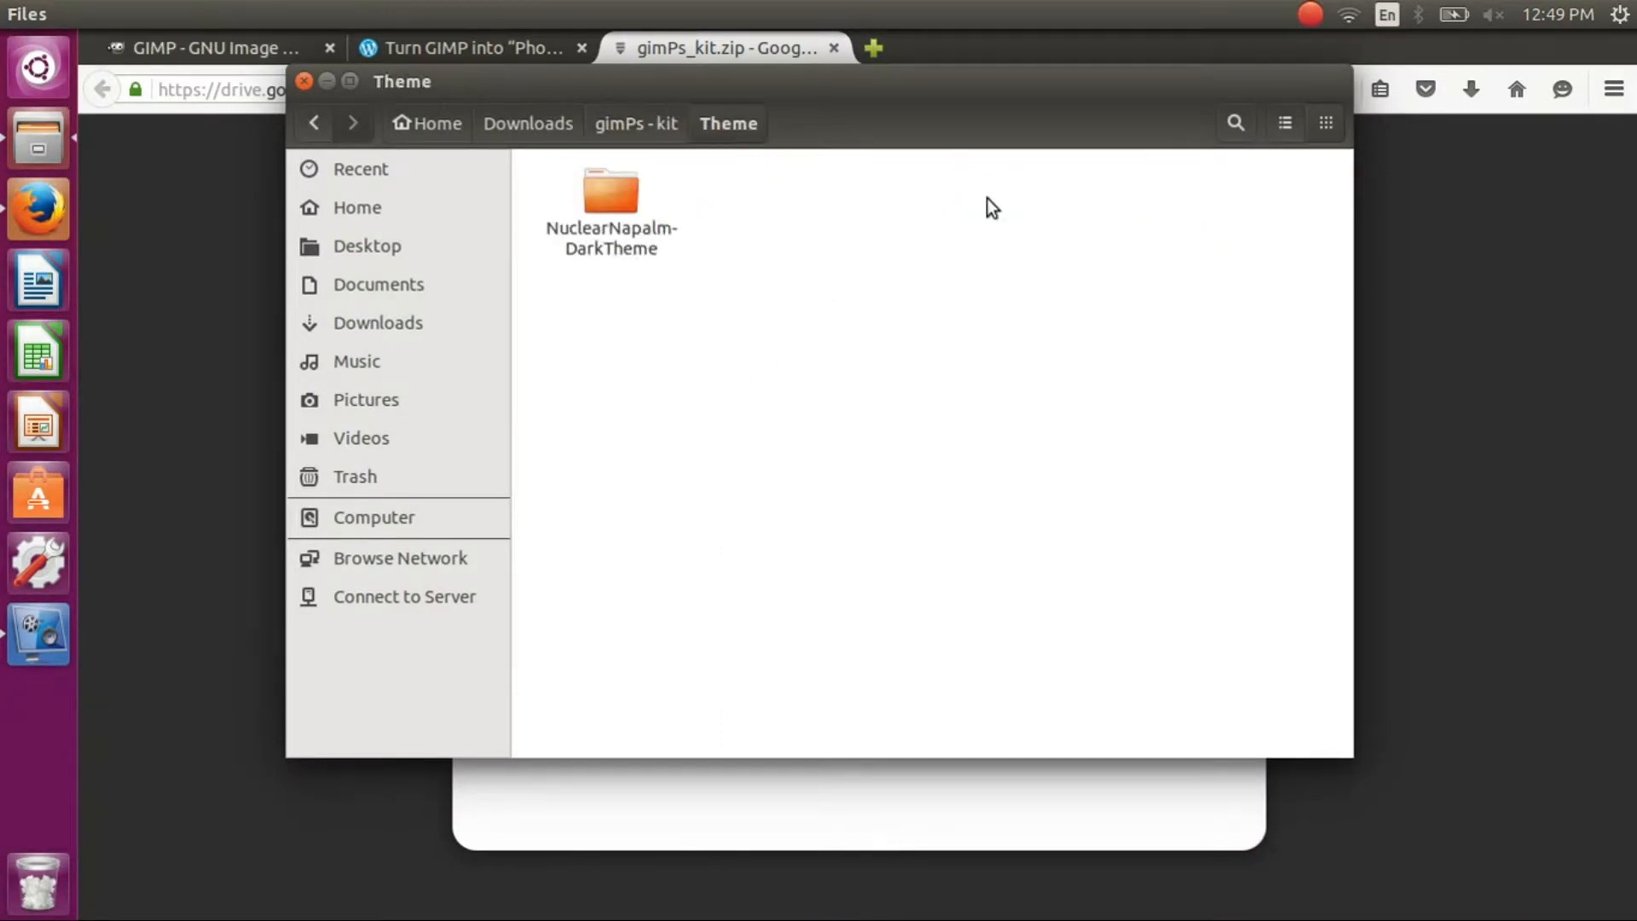
{"action": "left_click", "coordinate": [668, 128]}
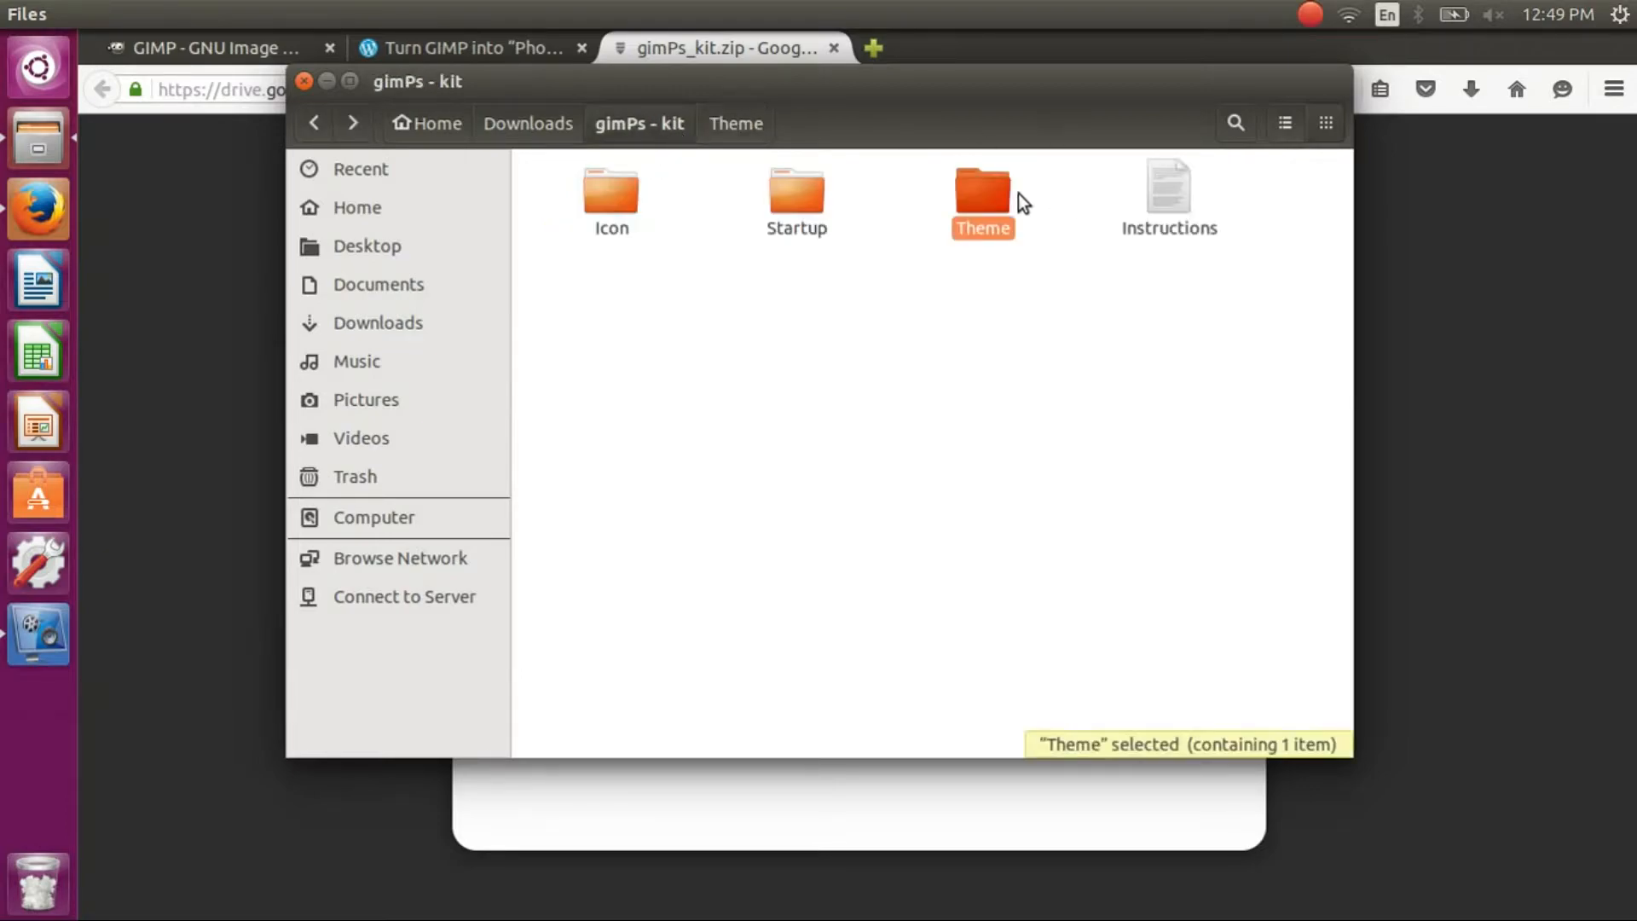
{"action": "double_click", "coordinate": [963, 212]}
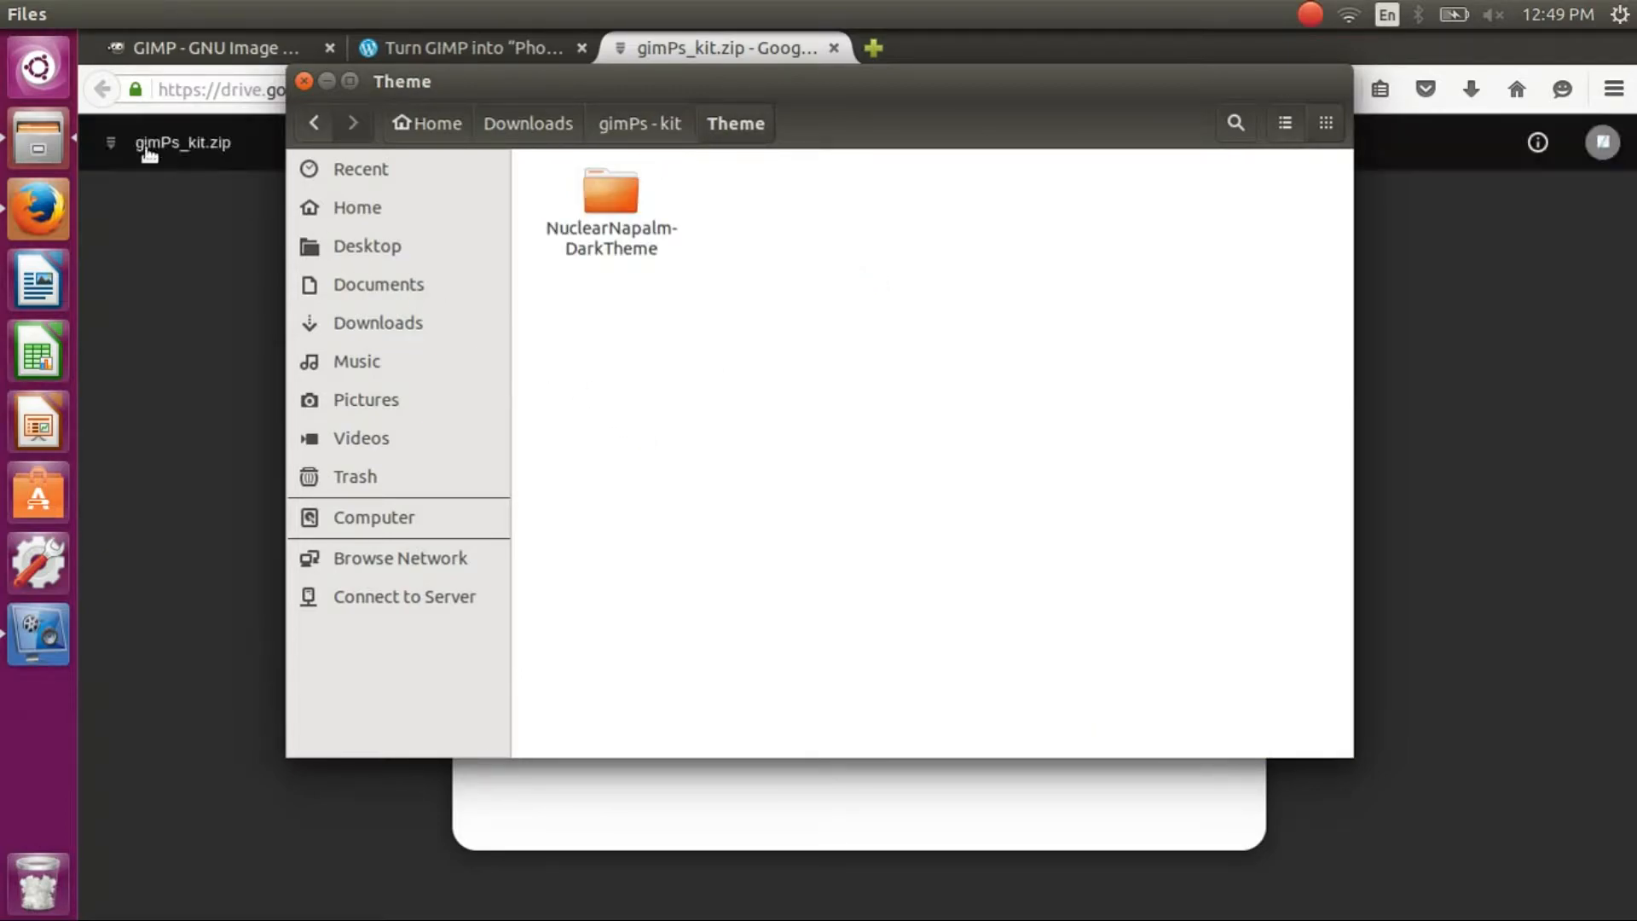
- Open a second file manager window on the Home folder and show its hidden files
{"action": "right_click", "coordinate": [45, 154]}
{"action": "left_click", "coordinate": [175, 286]}
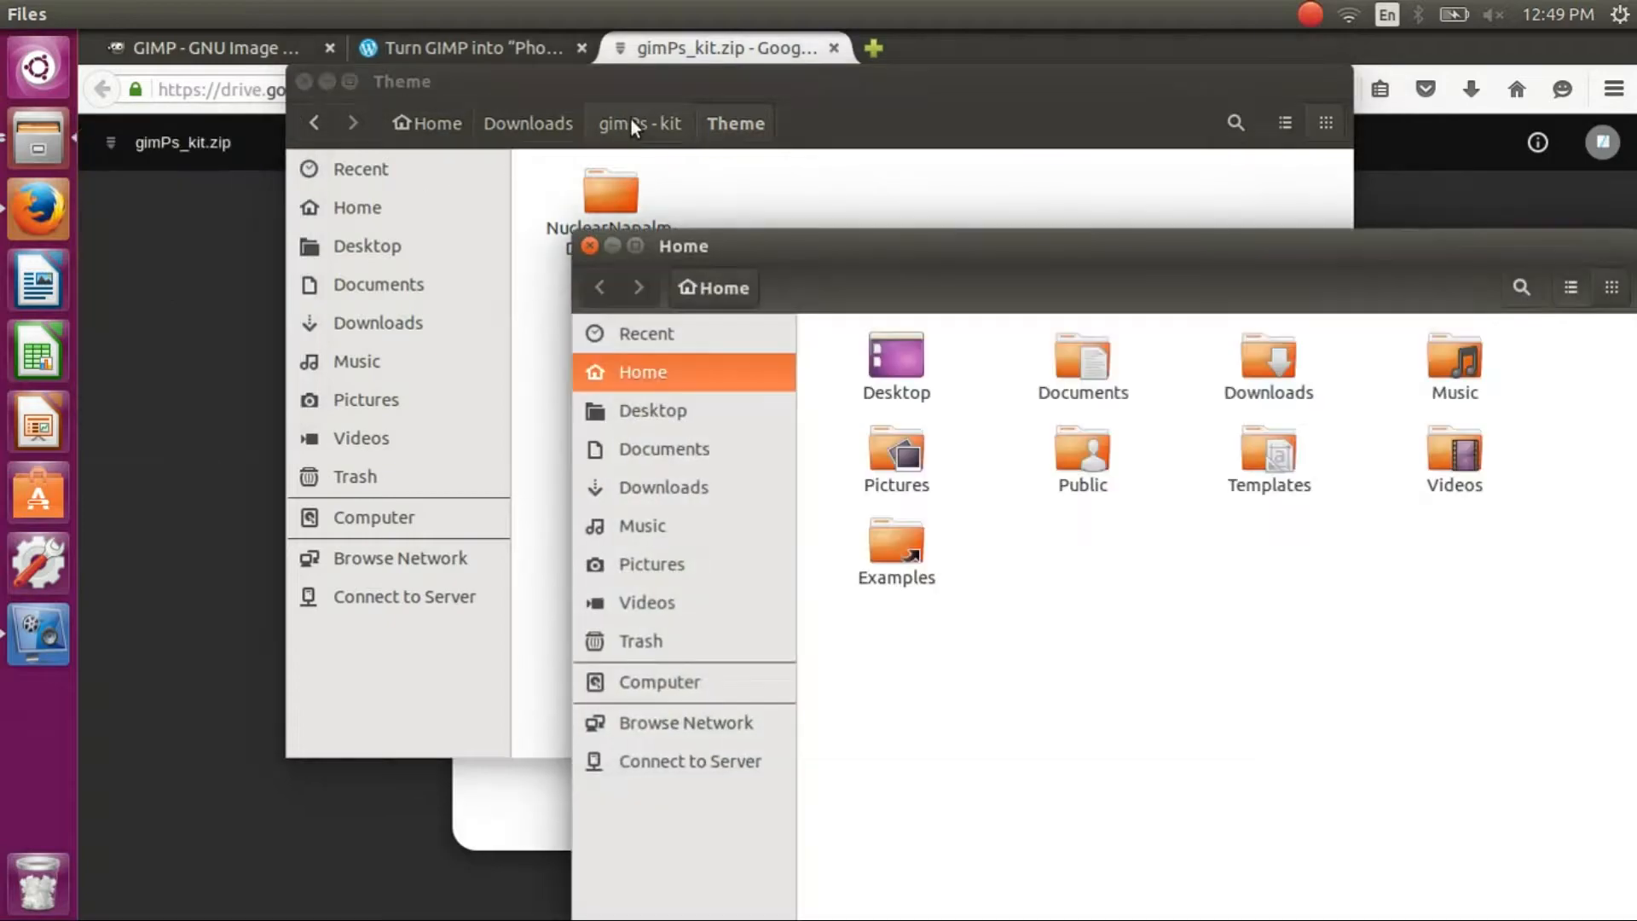
{"action": "left_click_drag", "start_coordinate": [765, 242], "coordinate": [456, 148]}
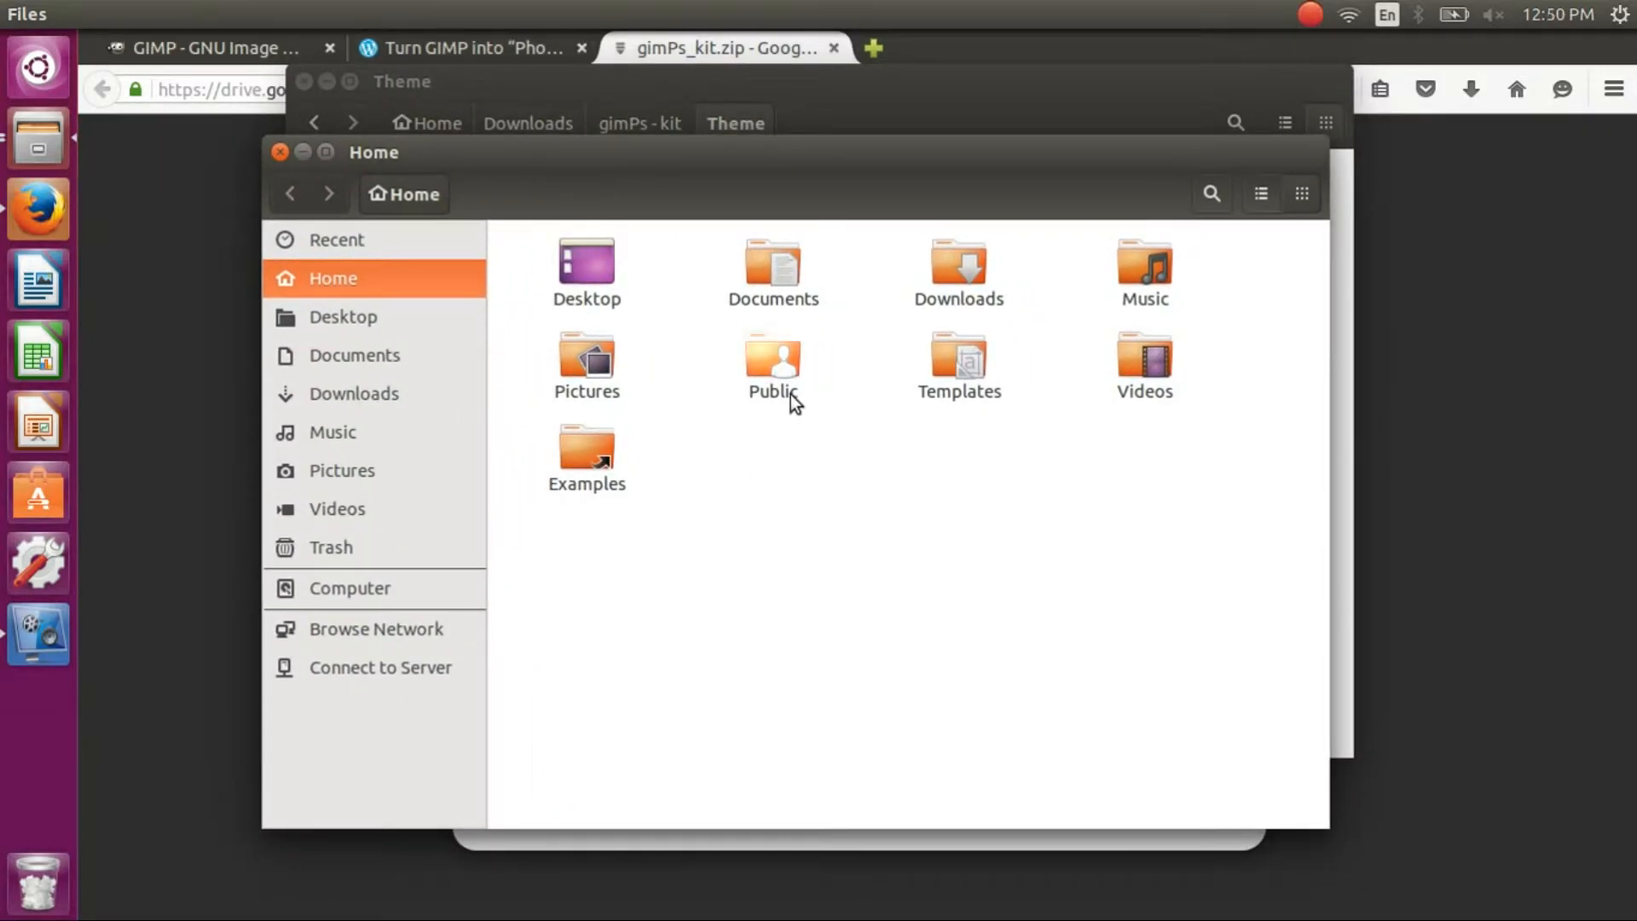
{"action": "mouse_move", "coordinate": [423, 8]}
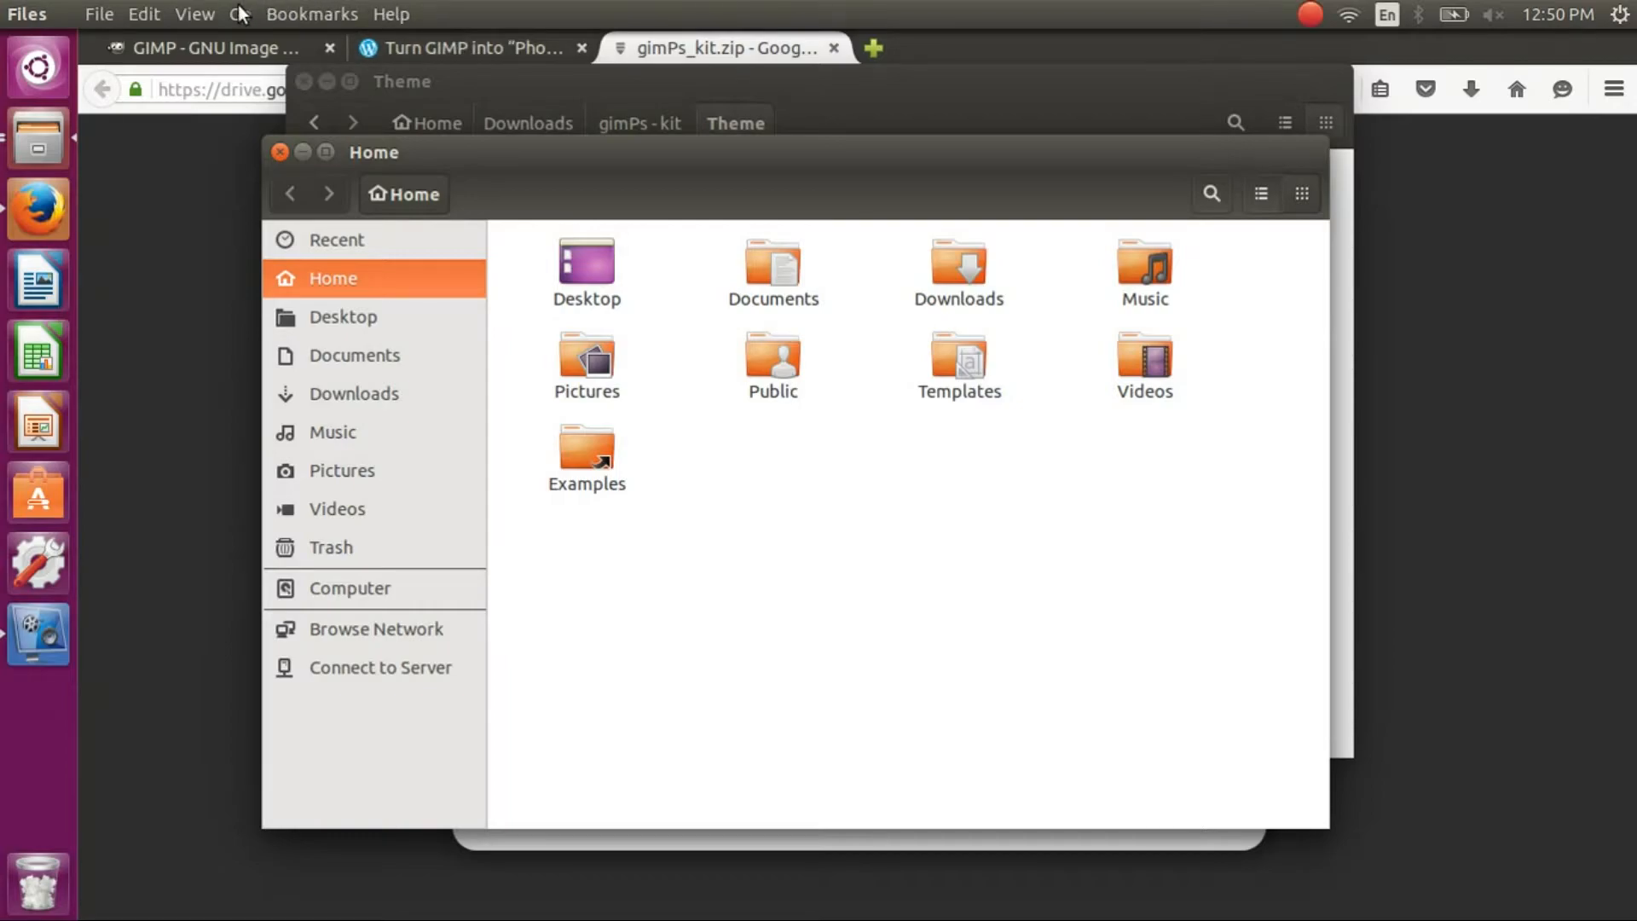
{"action": "left_click", "coordinate": [197, 13]}
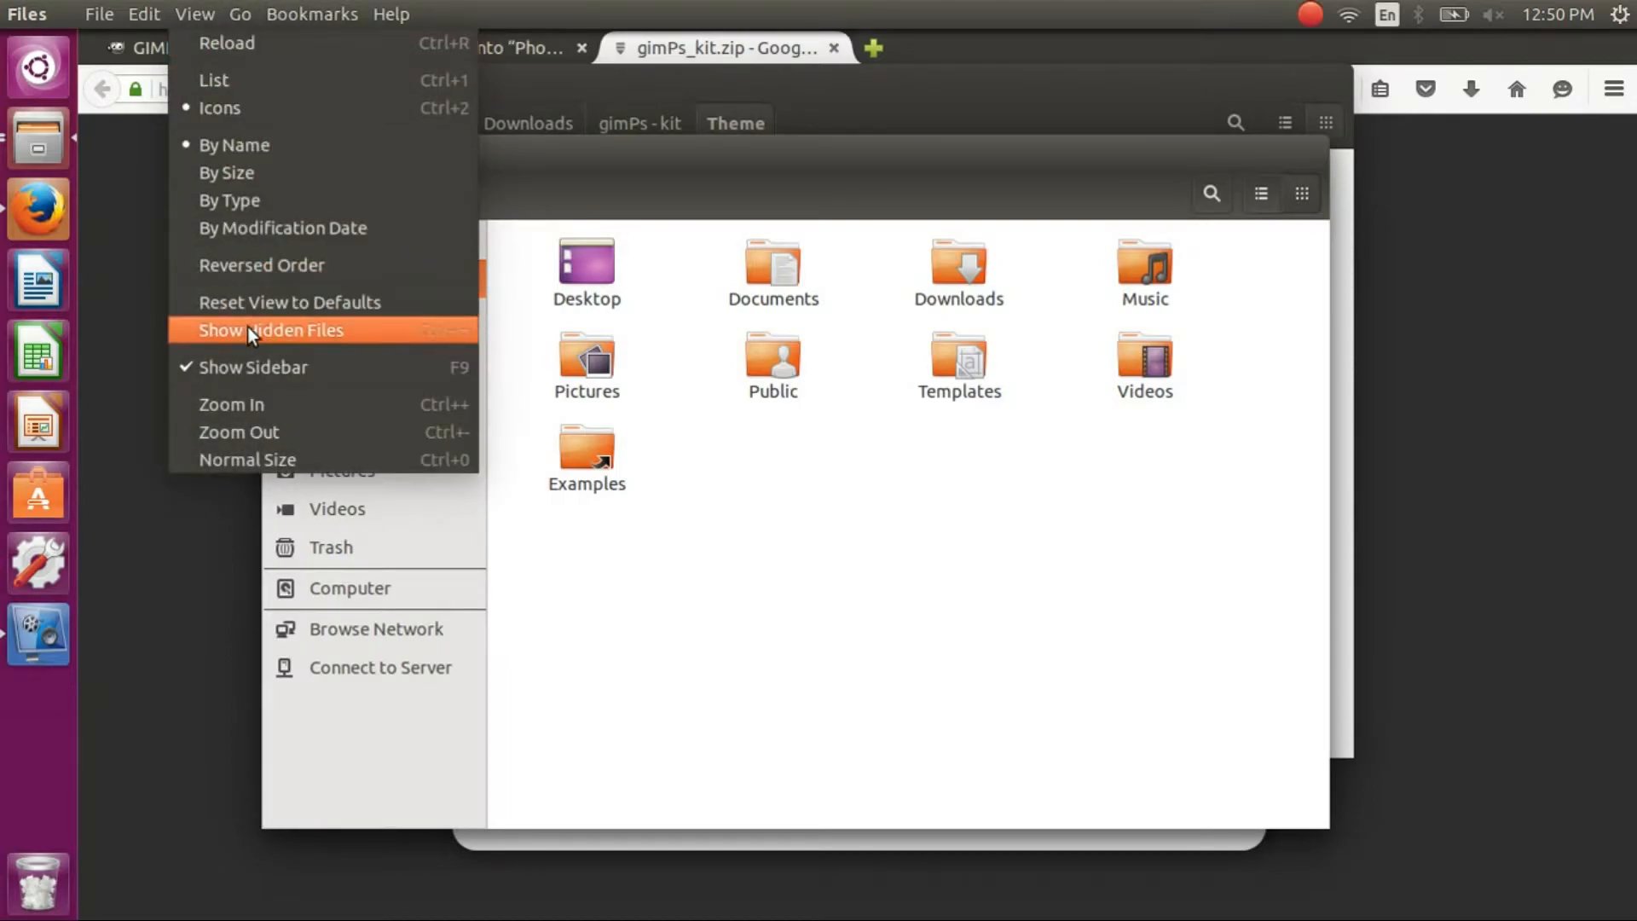
{"action": "left_click", "coordinate": [303, 339]}
{"action": "left_click_drag", "start_coordinate": [632, 161], "coordinate": [585, 109]}
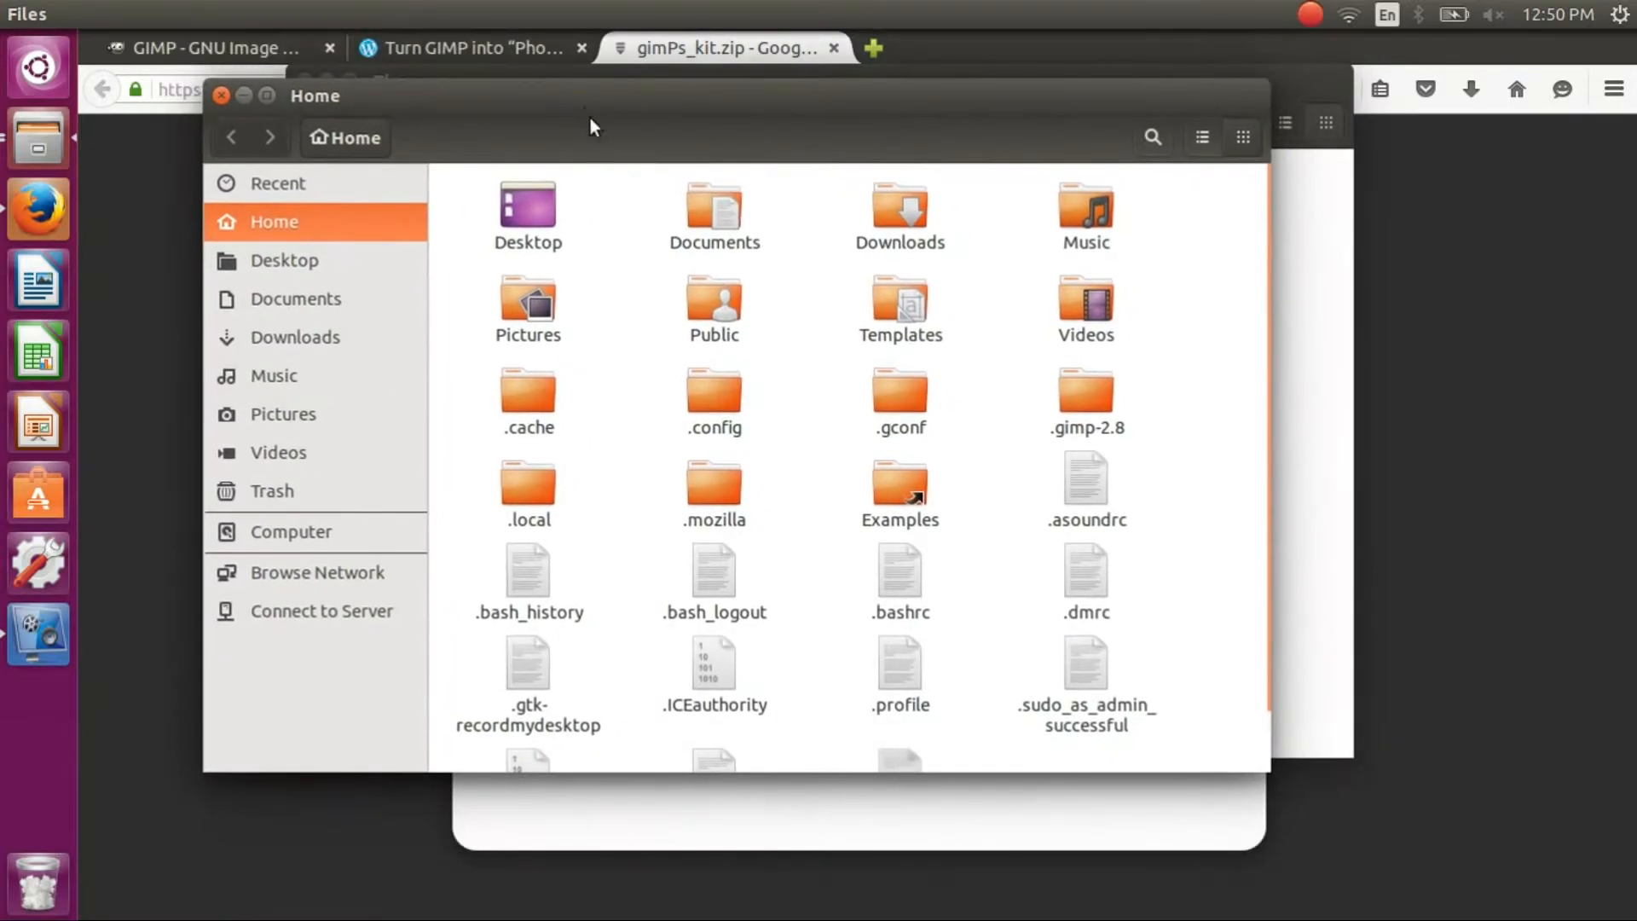
- Open the themes folder inside the hidden .gimp-2.8 folder in Home
{"action": "scroll", "coordinate": [764, 408], "scroll_direction": "down", "scroll_amount": 1}
{"action": "scroll", "coordinate": [762, 407], "scroll_direction": "up", "scroll_amount": 1}
{"action": "left_click", "coordinate": [195, 14]}
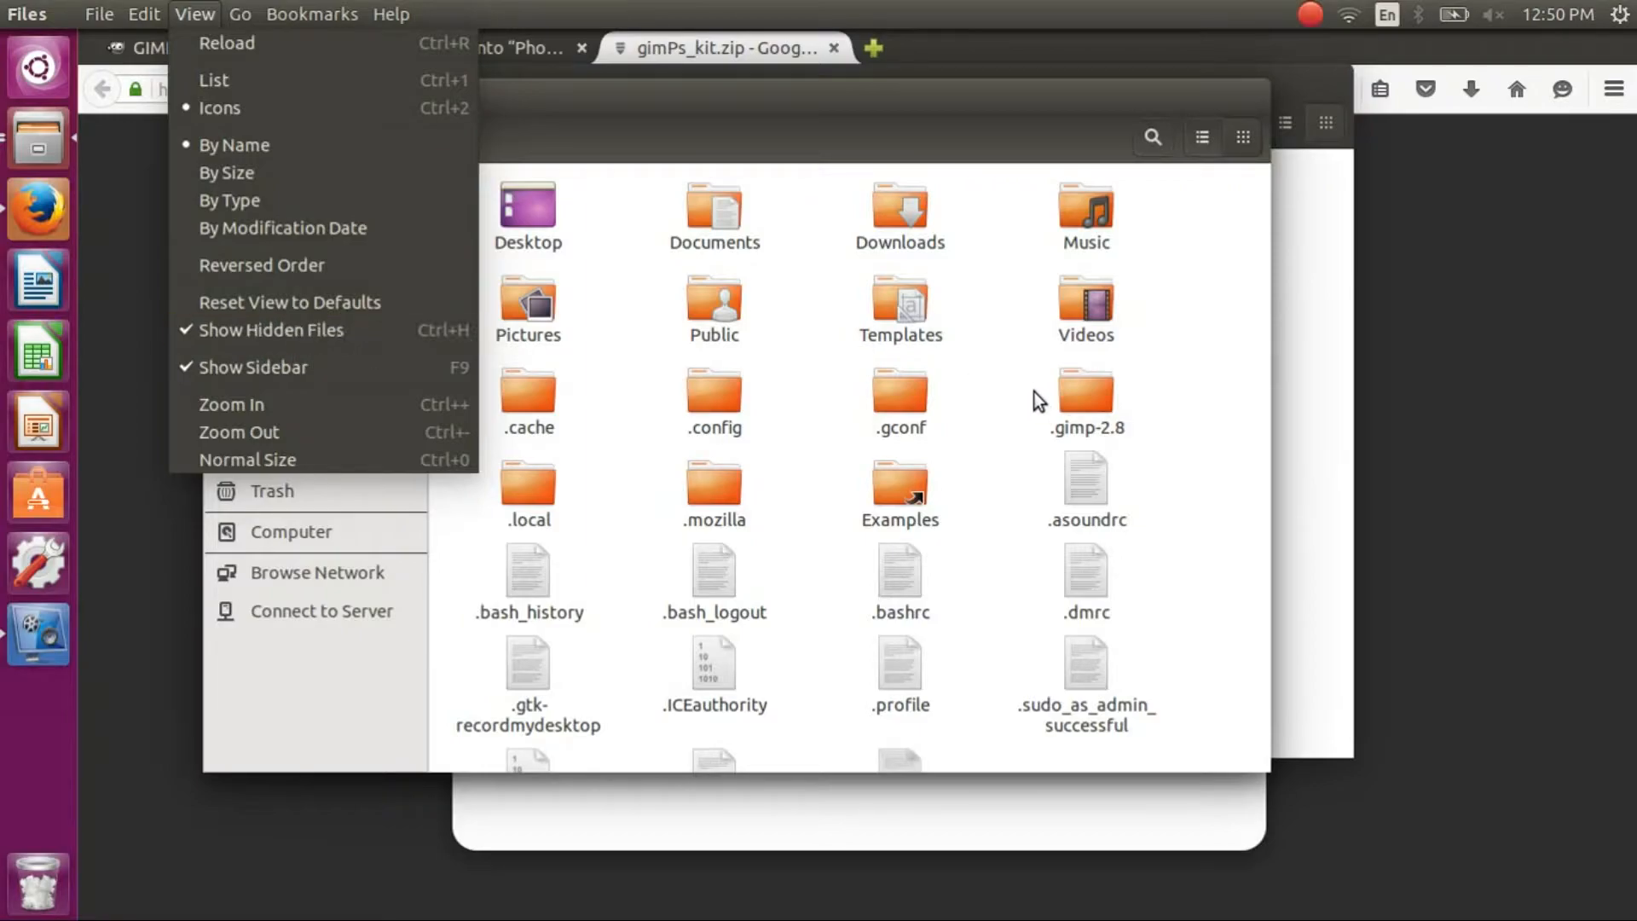
{"action": "left_click", "coordinate": [1145, 387]}
{"action": "double_click", "coordinate": [1088, 391]}
{"action": "scroll", "coordinate": [806, 402], "scroll_direction": "down", "scroll_amount": 4}
{"action": "scroll", "coordinate": [806, 402], "scroll_direction": "up", "scroll_amount": 3}
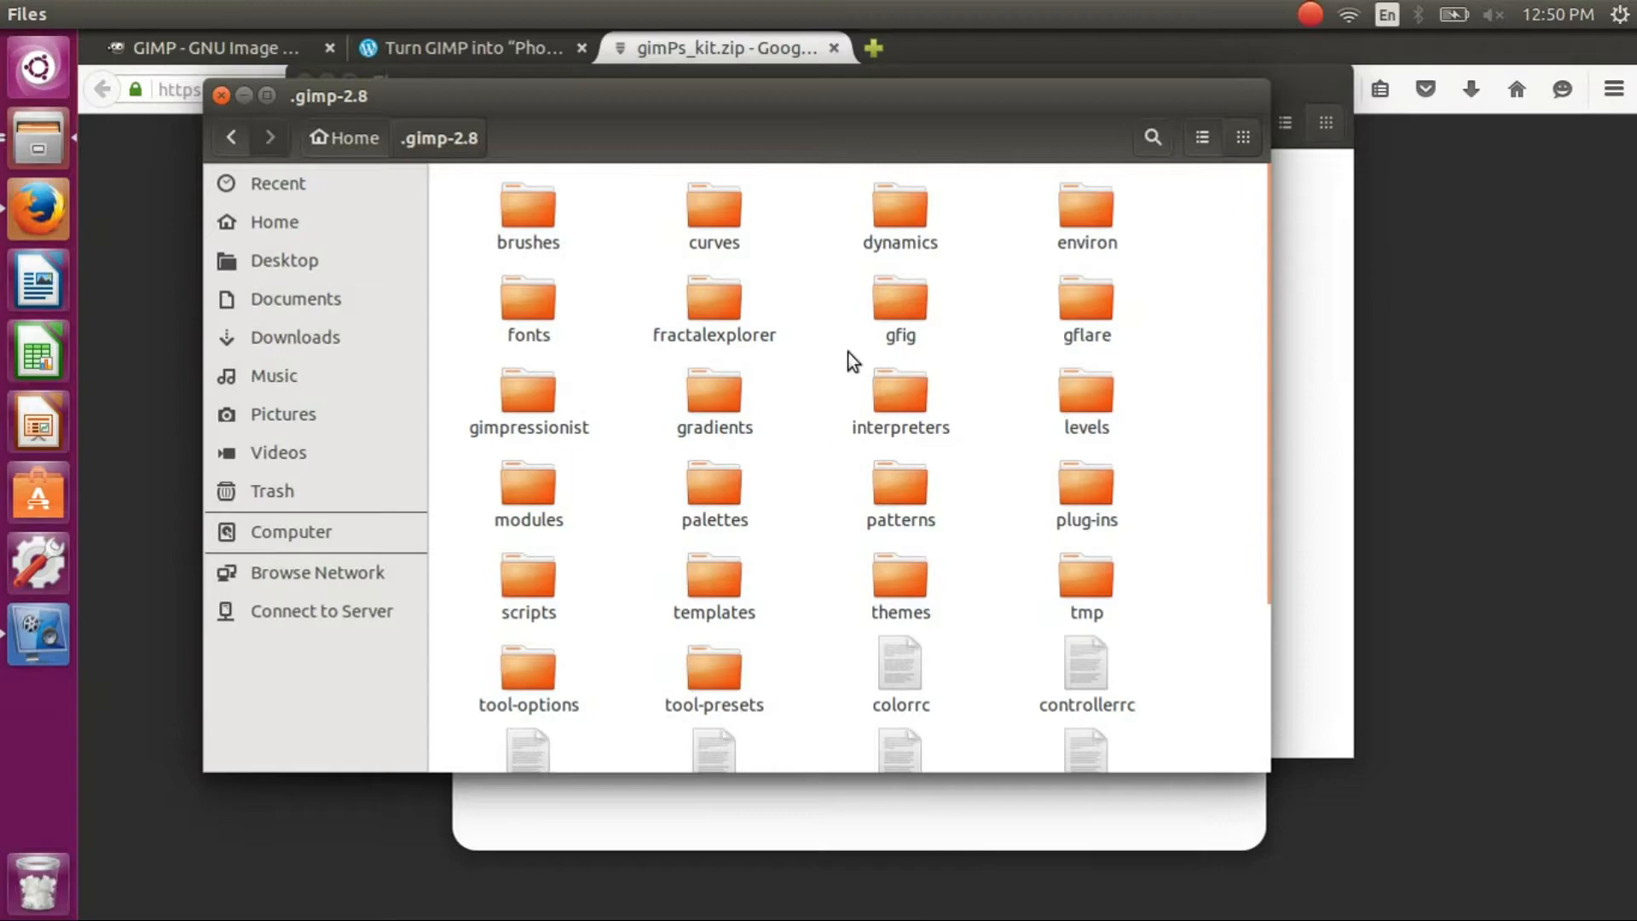
{"action": "double_click", "coordinate": [902, 584]}
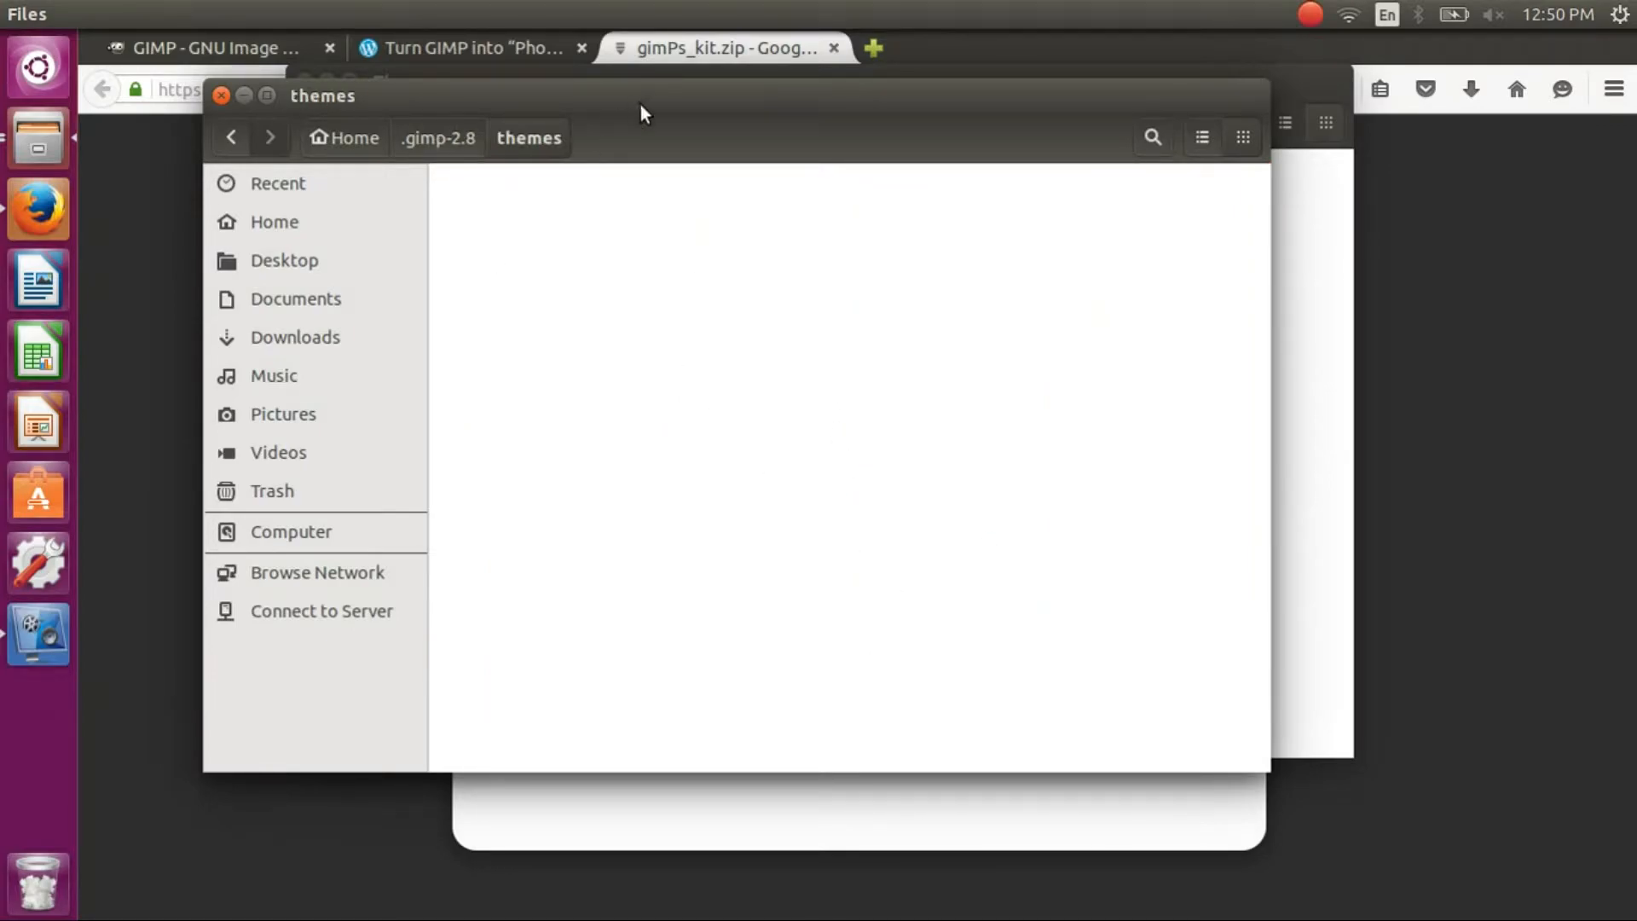
- Move the themes window aside and open the kit's NuclearNapalm-DarkTheme folder in the other file manager window
{"action": "left_click_drag", "start_coordinate": [641, 105], "coordinate": [844, 406]}
{"action": "left_click", "coordinate": [567, 176]}
{"action": "double_click", "coordinate": [610, 184]}
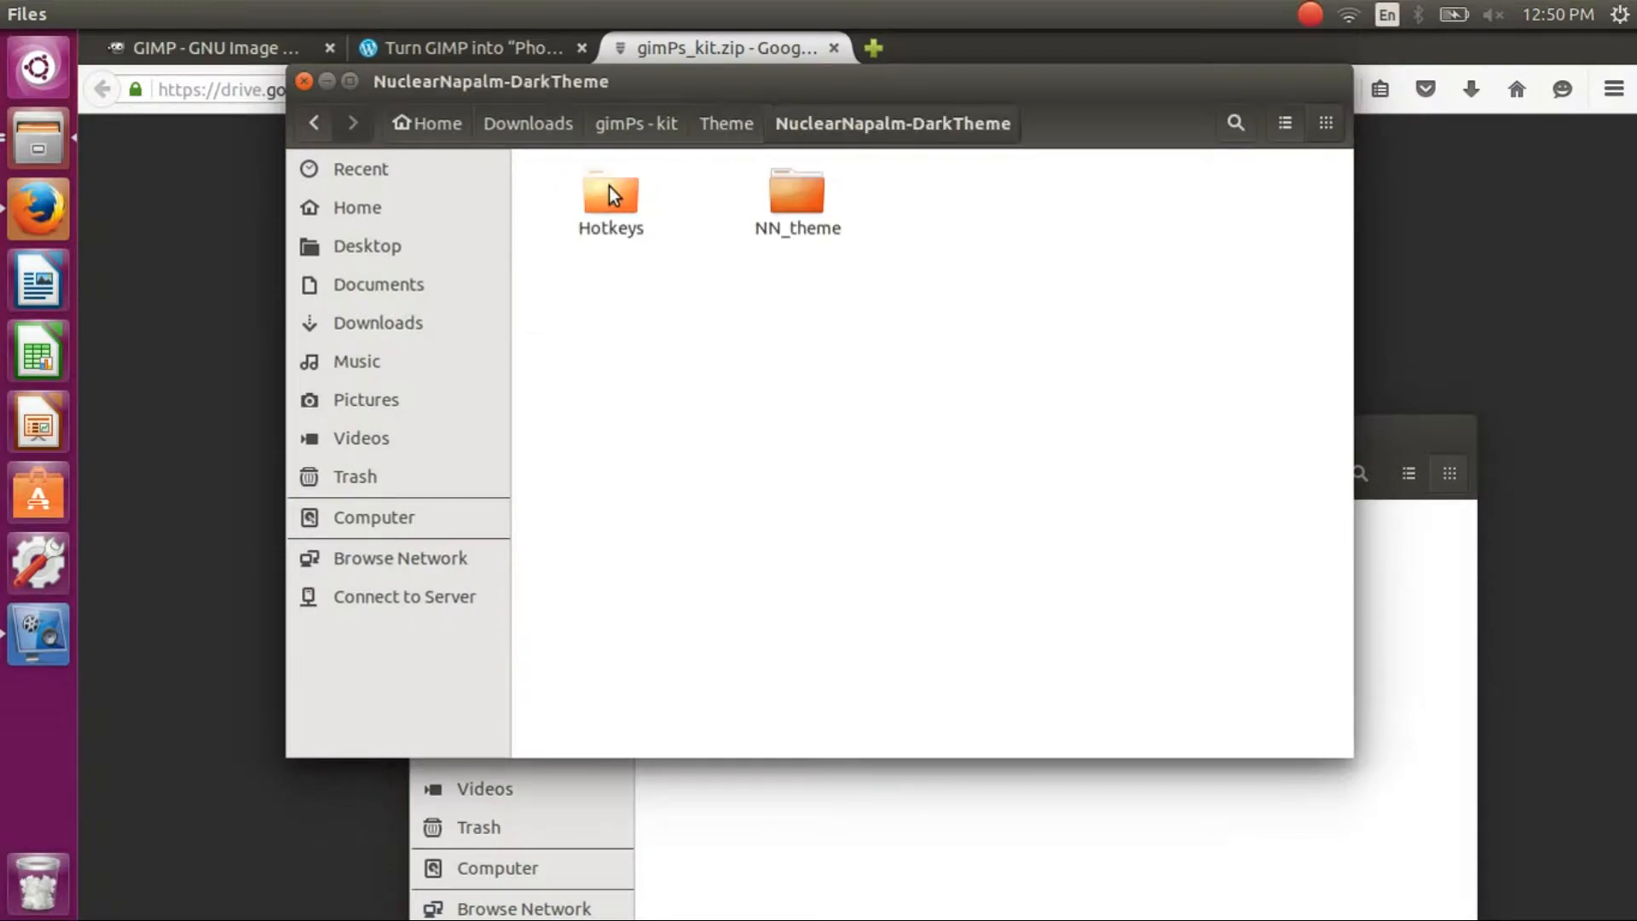
- Move the NN_theme folder from the kit into the themes folder of .gimp-2.8 and bring that window into view
{"action": "left_click_drag", "start_coordinate": [886, 223], "coordinate": [1297, 887]}
{"action": "left_click", "coordinate": [1396, 449]}
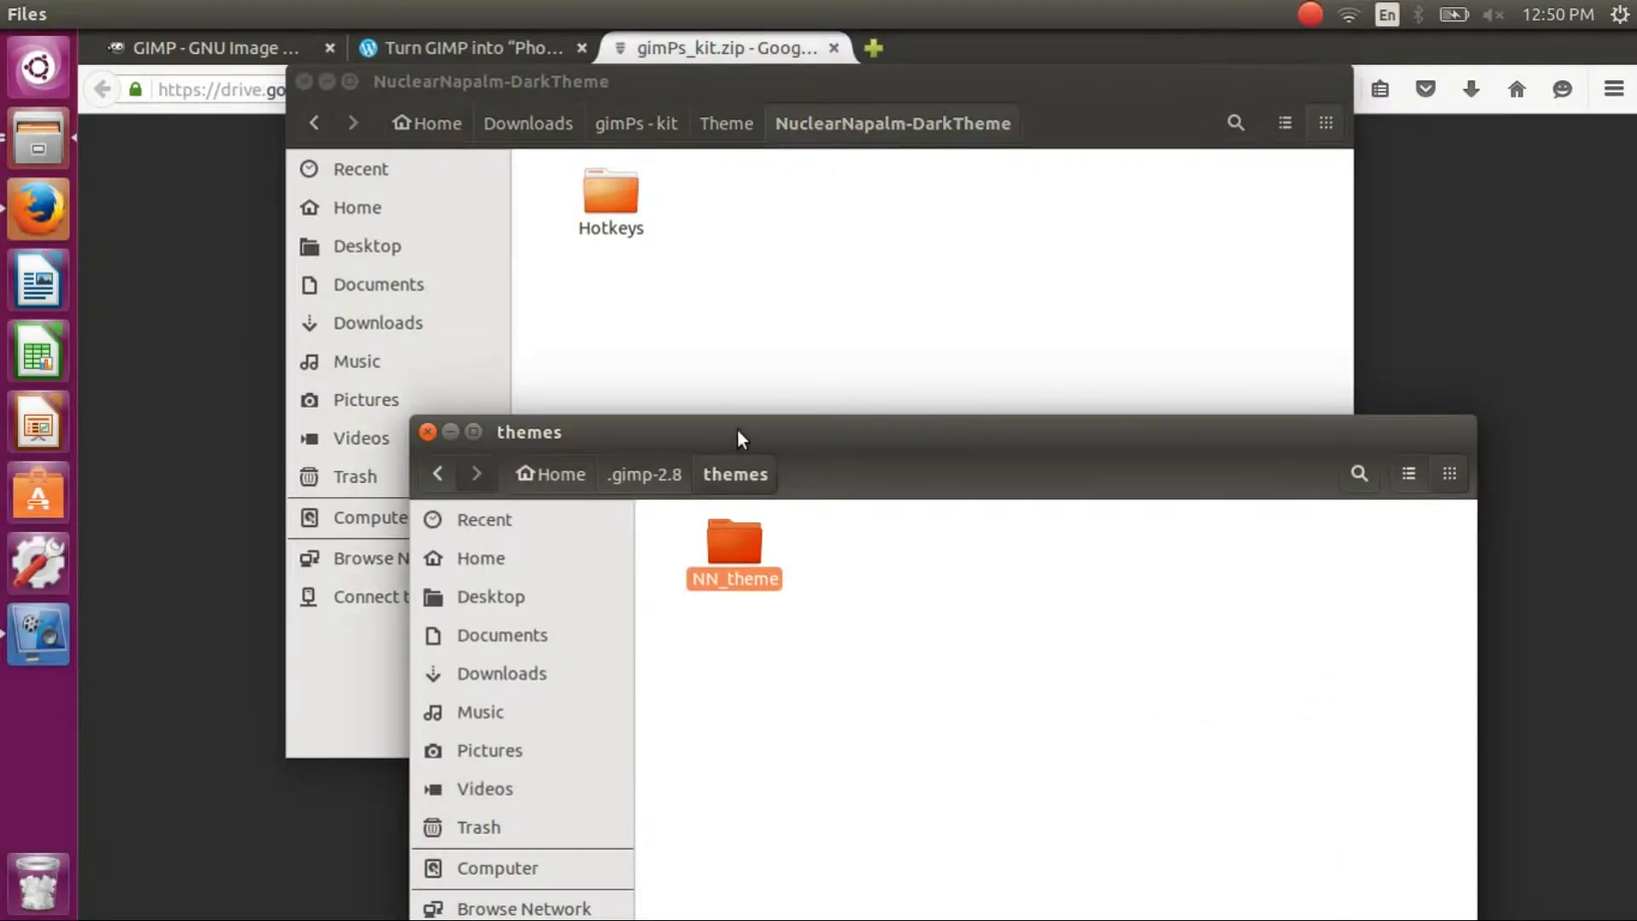
{"action": "left_click_drag", "start_coordinate": [735, 431], "coordinate": [748, 284]}
- Show the .gimp-2.8 folder's files in one window and the kit's Hotkeys folder in the other, with both windows accessible
{"action": "left_click", "coordinate": [689, 326]}
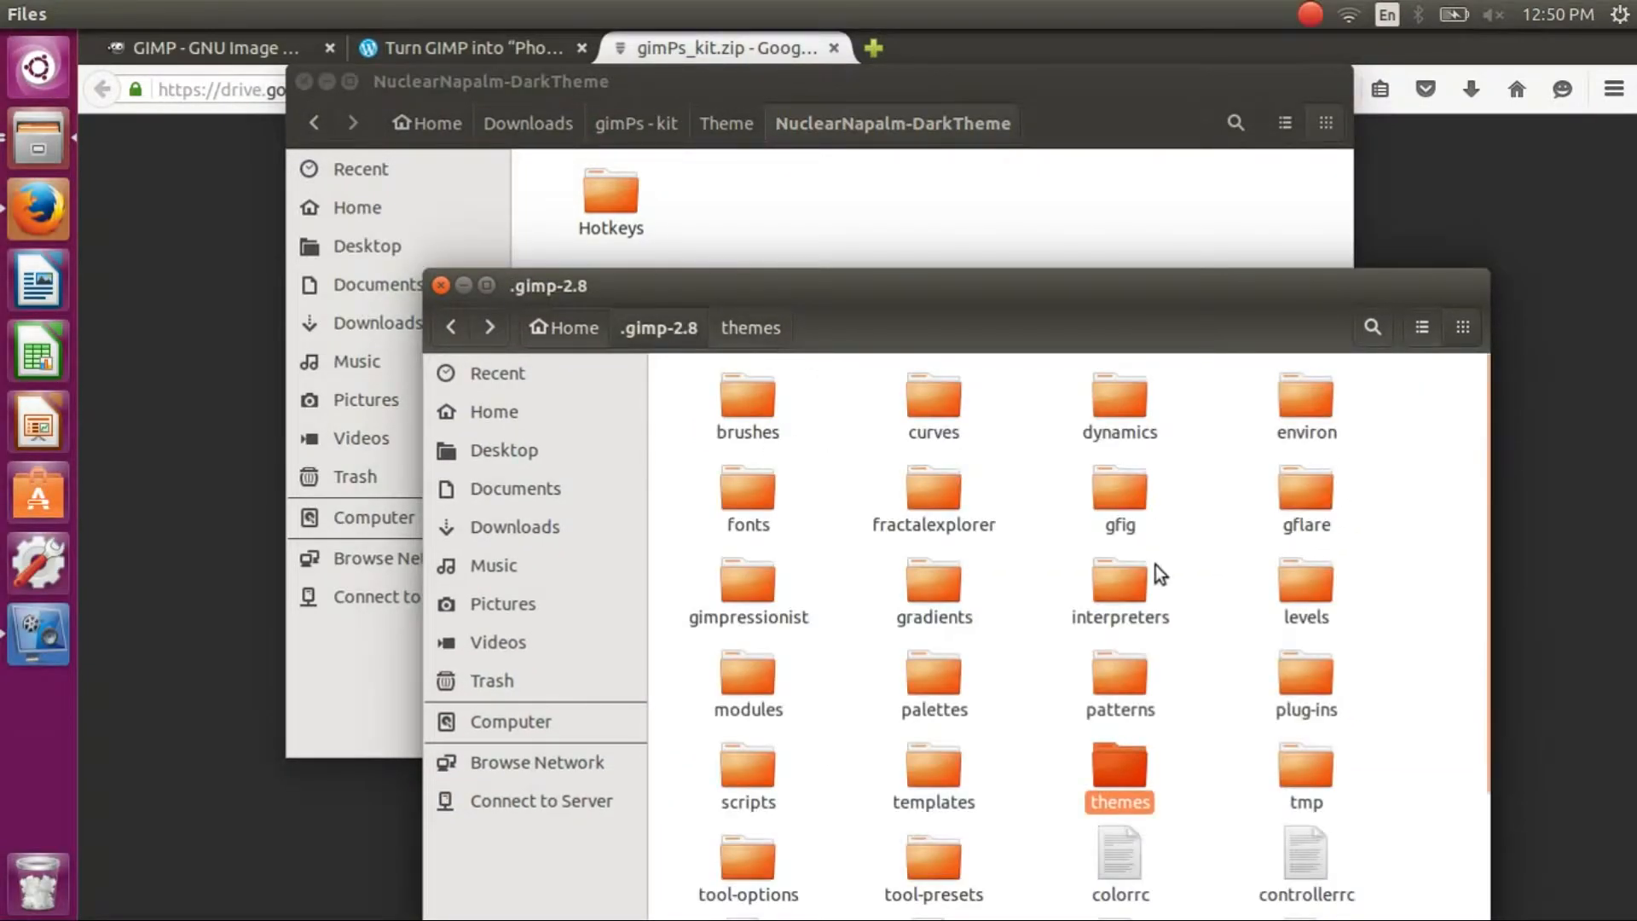
{"action": "scroll", "coordinate": [1155, 565], "scroll_direction": "down", "scroll_amount": 3}
{"action": "left_click", "coordinate": [1441, 577]}
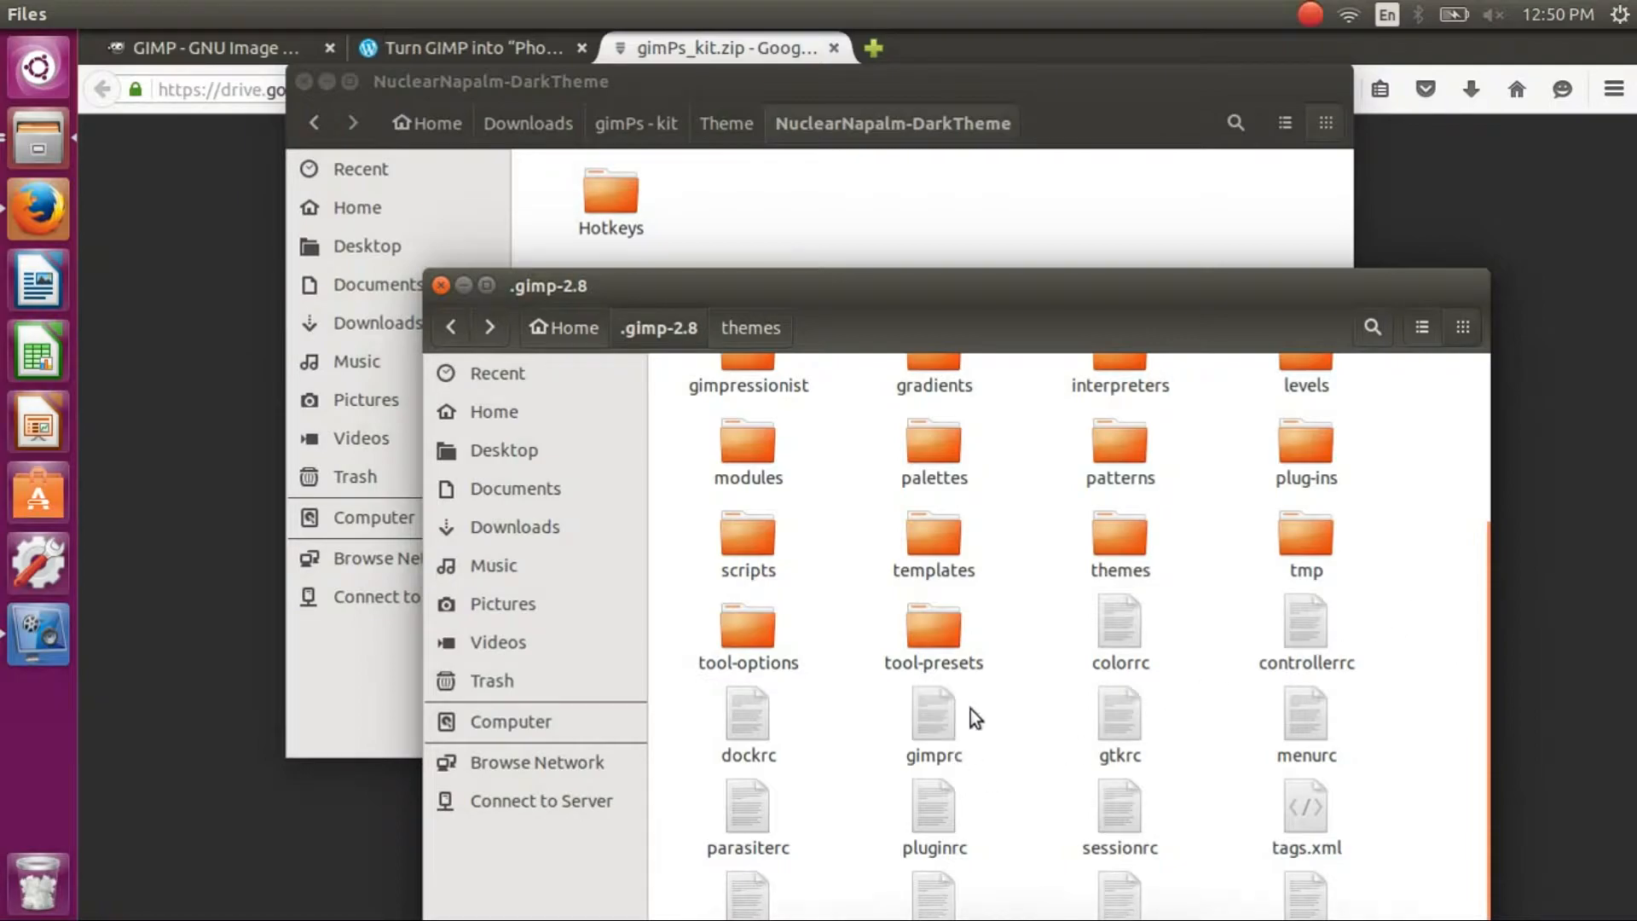
{"action": "left_click", "coordinate": [622, 189]}
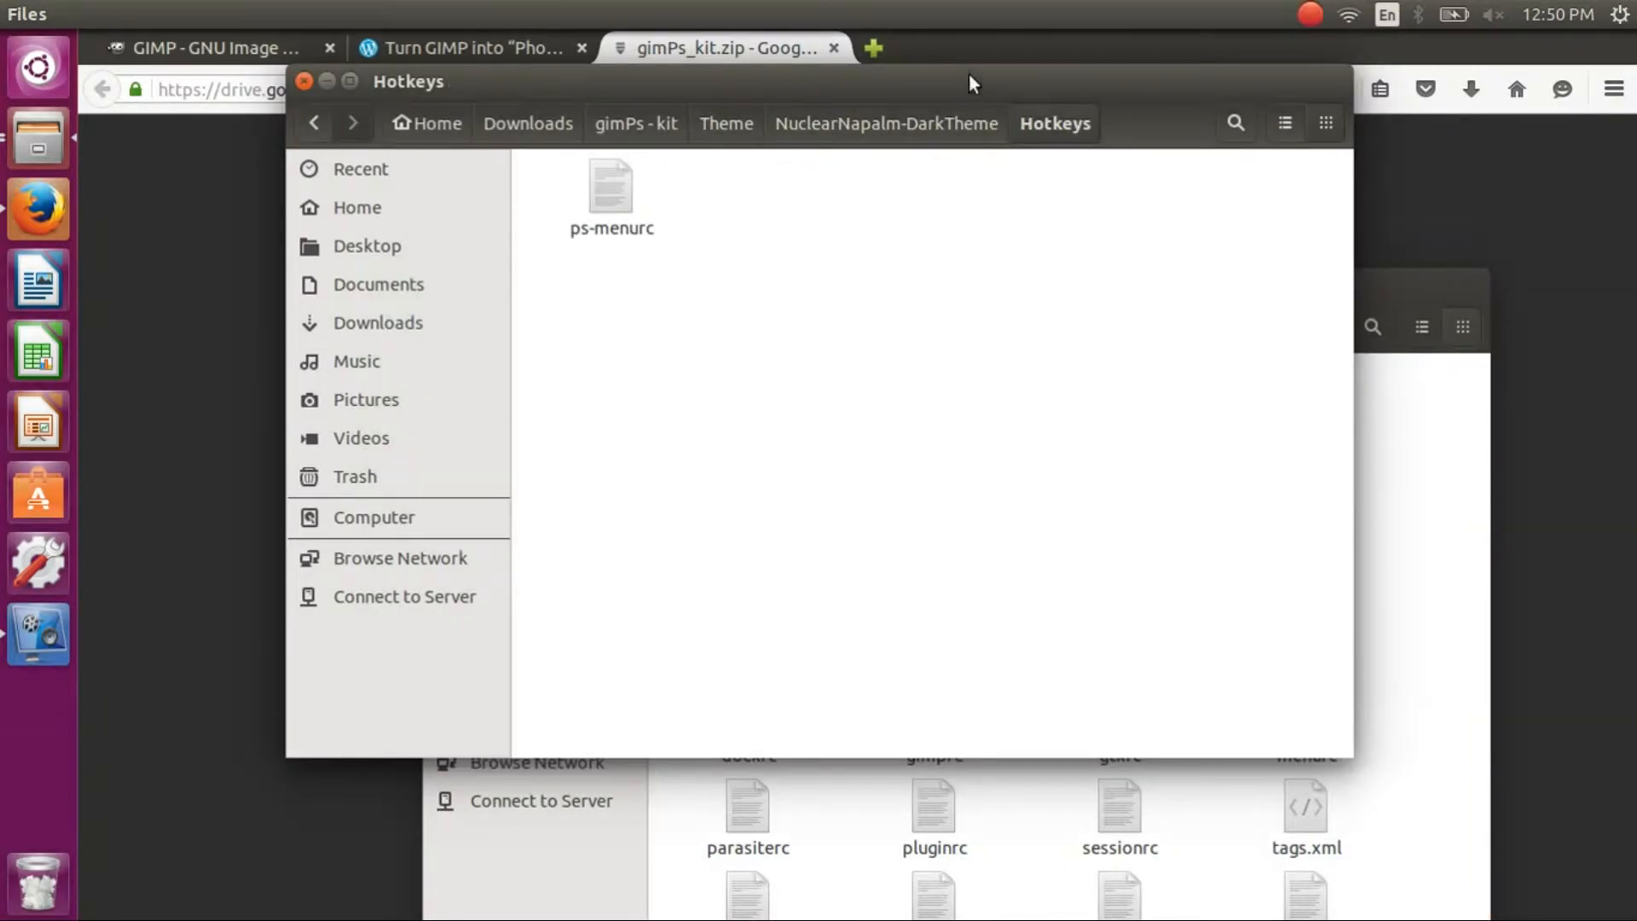
{"action": "left_click_drag", "start_coordinate": [969, 82], "coordinate": [834, 119]}
{"action": "left_click_drag", "start_coordinate": [1284, 278], "coordinate": [1344, 281]}
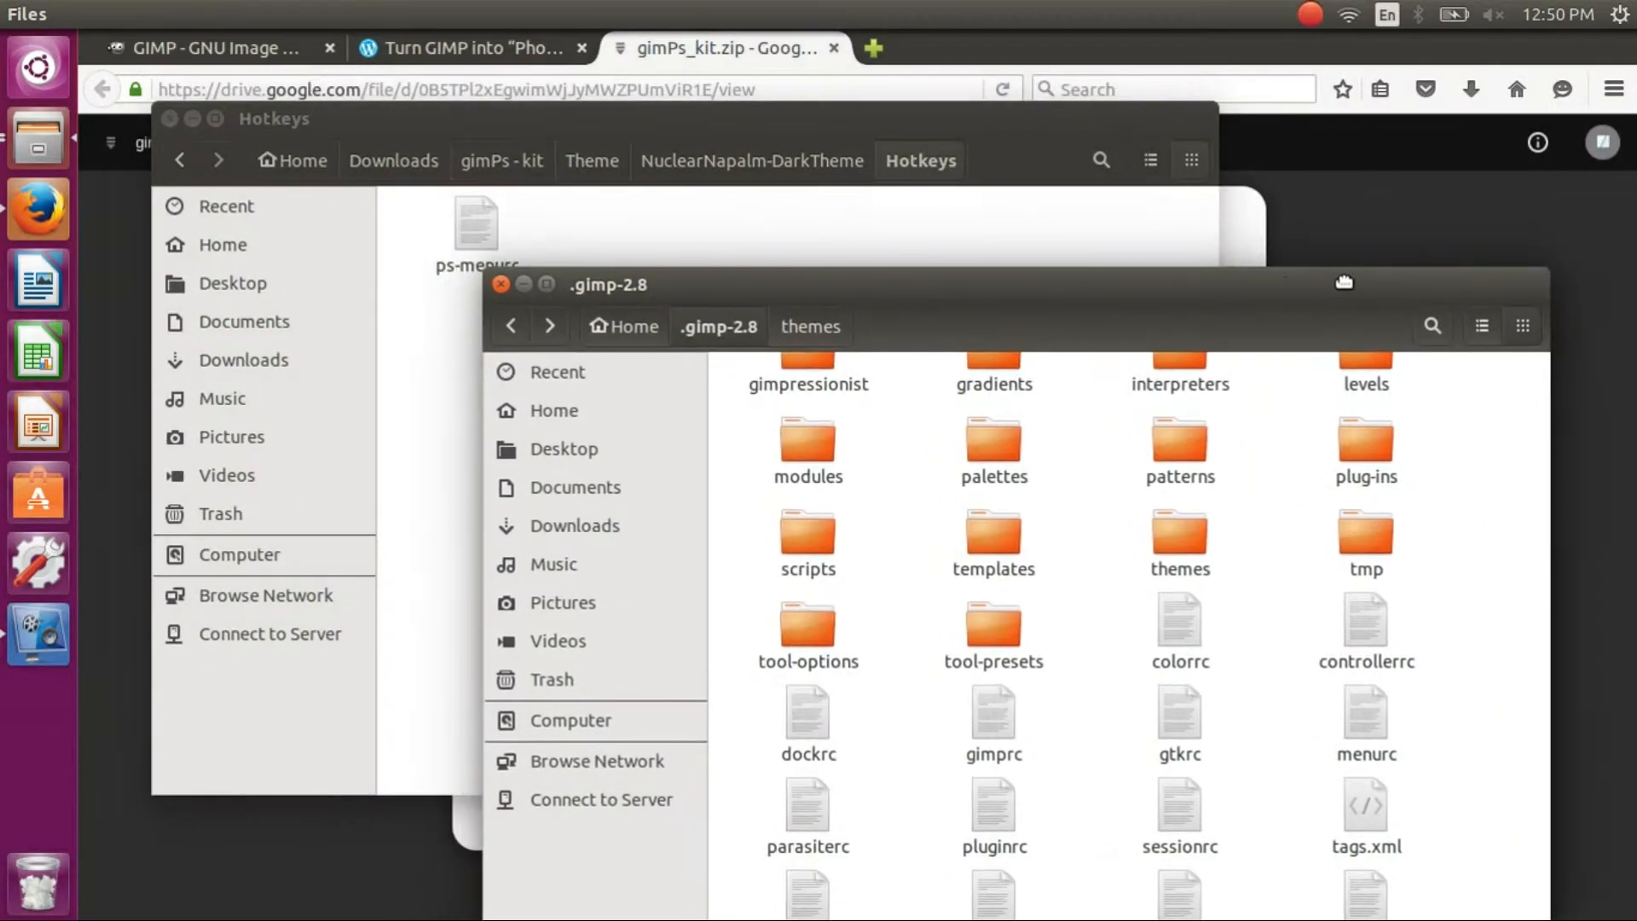
- Move the ps-menurc file from the Hotkeys folder into the .gimp-2.8 folder
{"action": "left_click", "coordinate": [478, 212]}
{"action": "left_click_drag", "start_coordinate": [478, 212], "coordinate": [1485, 591]}
{"action": "left_click_drag", "start_coordinate": [1368, 288], "coordinate": [1161, 146]}
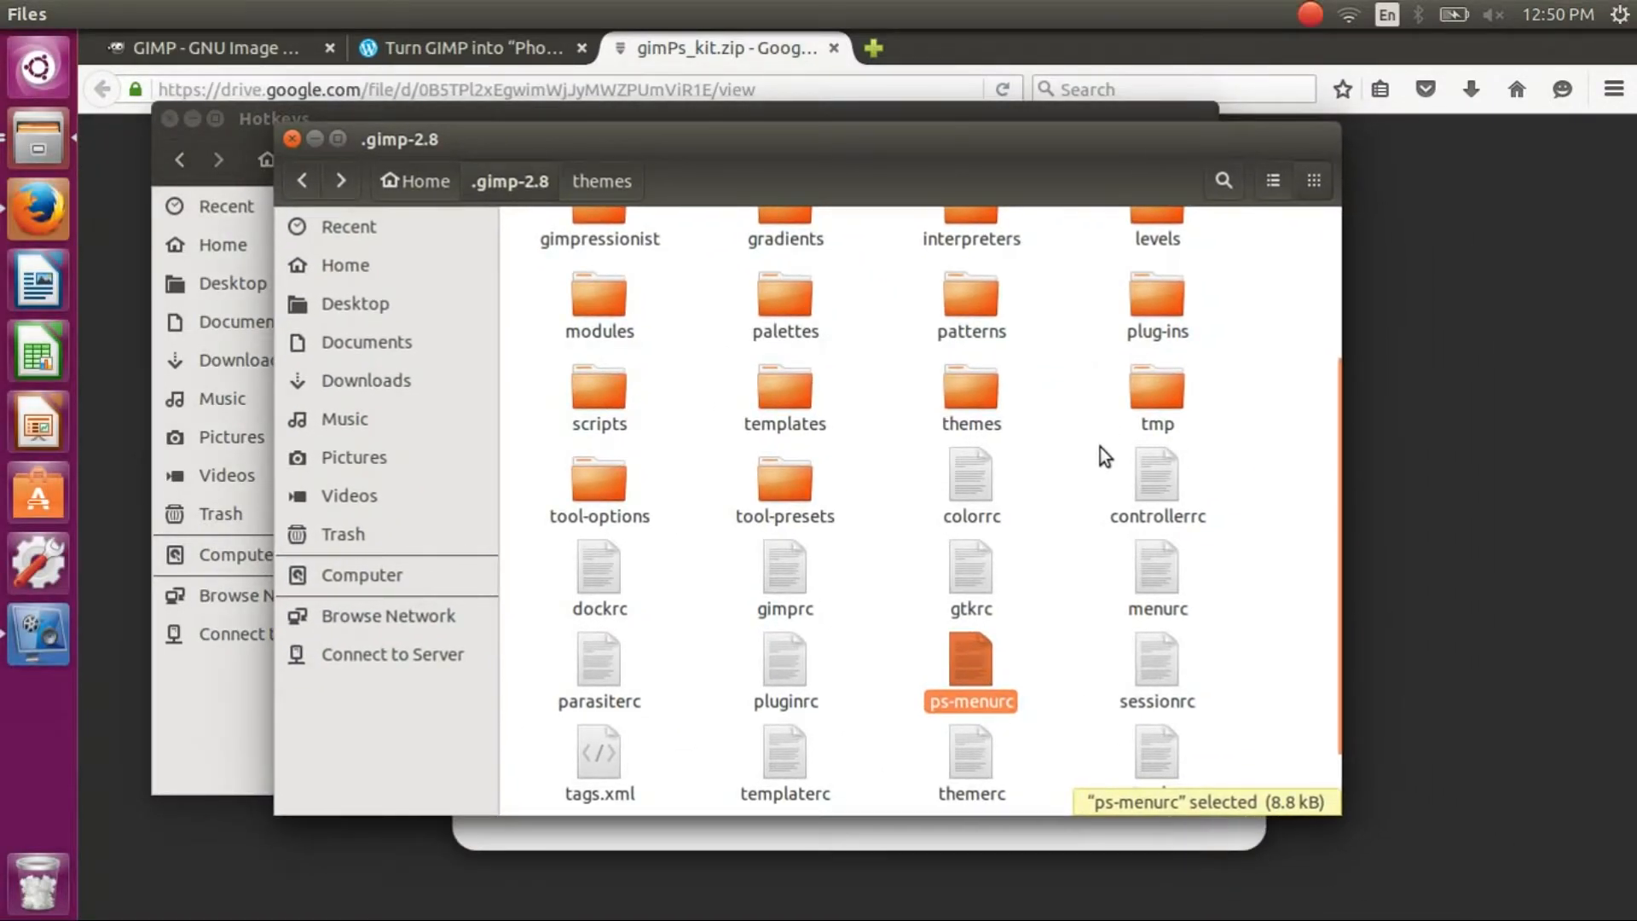
- Rename the original menurc file in .gimp-2.8 as menurc_old
{"action": "right_click", "coordinate": [1162, 567]}
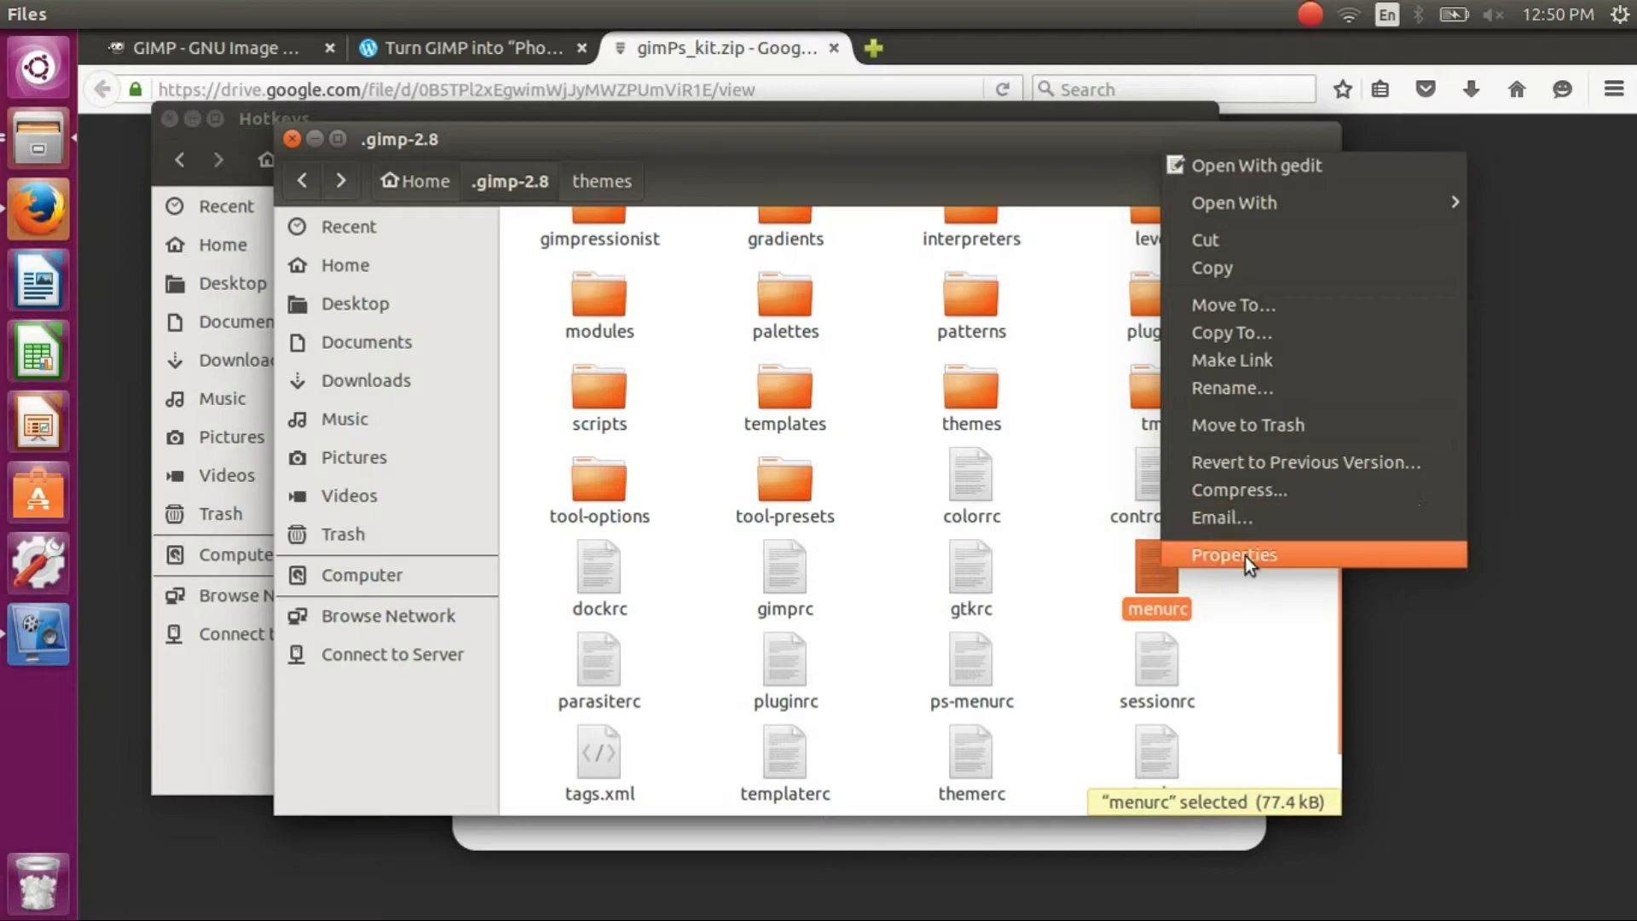
{"action": "left_click", "coordinate": [1243, 391]}
{"action": "key", "text": "End"}
{"action": "type", "text": "_old"}
{"action": "key", "text": "Return"}
- Rename the ps-menurc file in .gimp-2.8 as menurc
{"action": "right_click", "coordinate": [968, 673]}
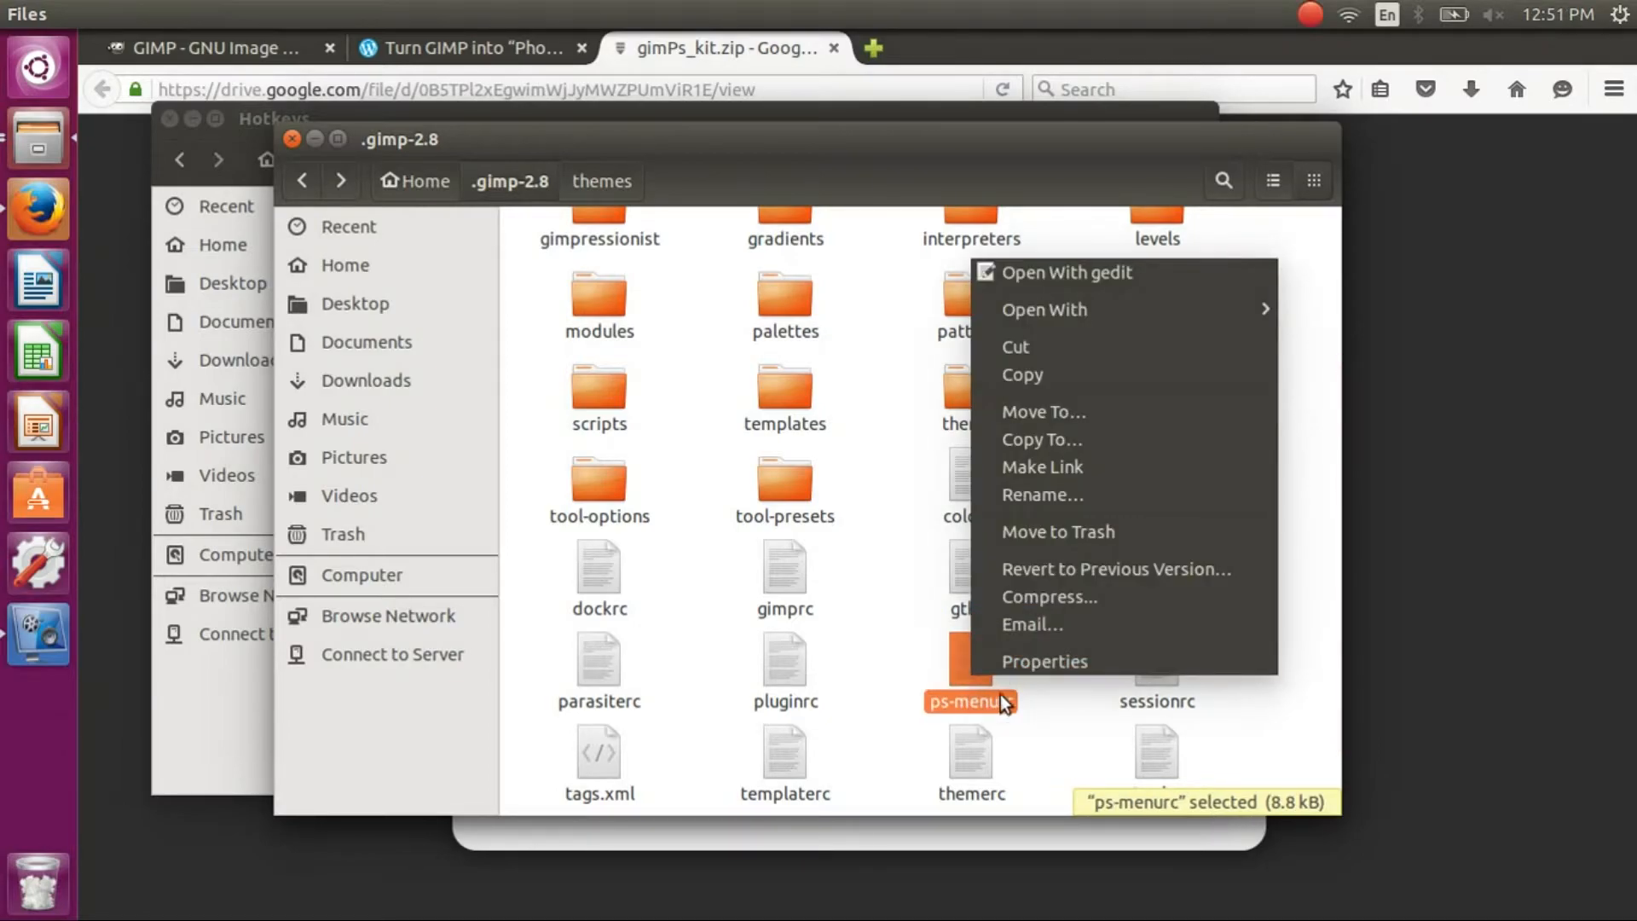
{"action": "left_click", "coordinate": [1057, 492]}
{"action": "key", "text": "Left"}
{"action": "key", "text": "Right"}
{"action": "key", "text": "Right"}
{"action": "key", "text": "Right"}
{"action": "key", "text": "BackSpace"}
{"action": "key", "text": "BackSpace"}
{"action": "key", "text": "BackSpace"}
{"action": "key", "text": "Return"}
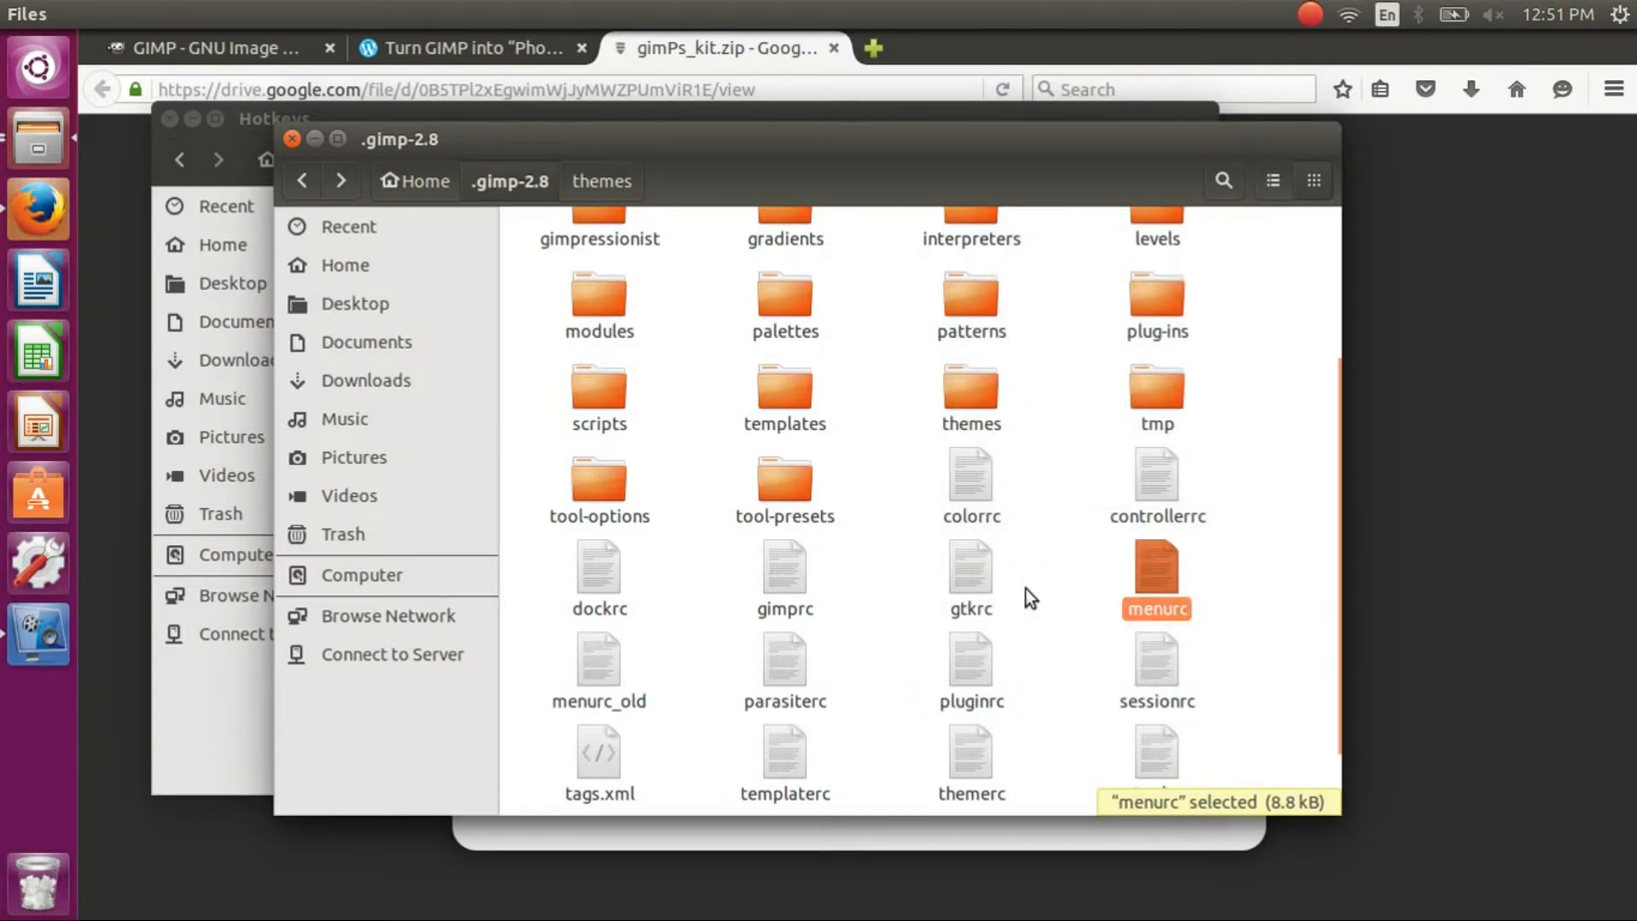
{"action": "left_click", "coordinate": [1025, 587]}
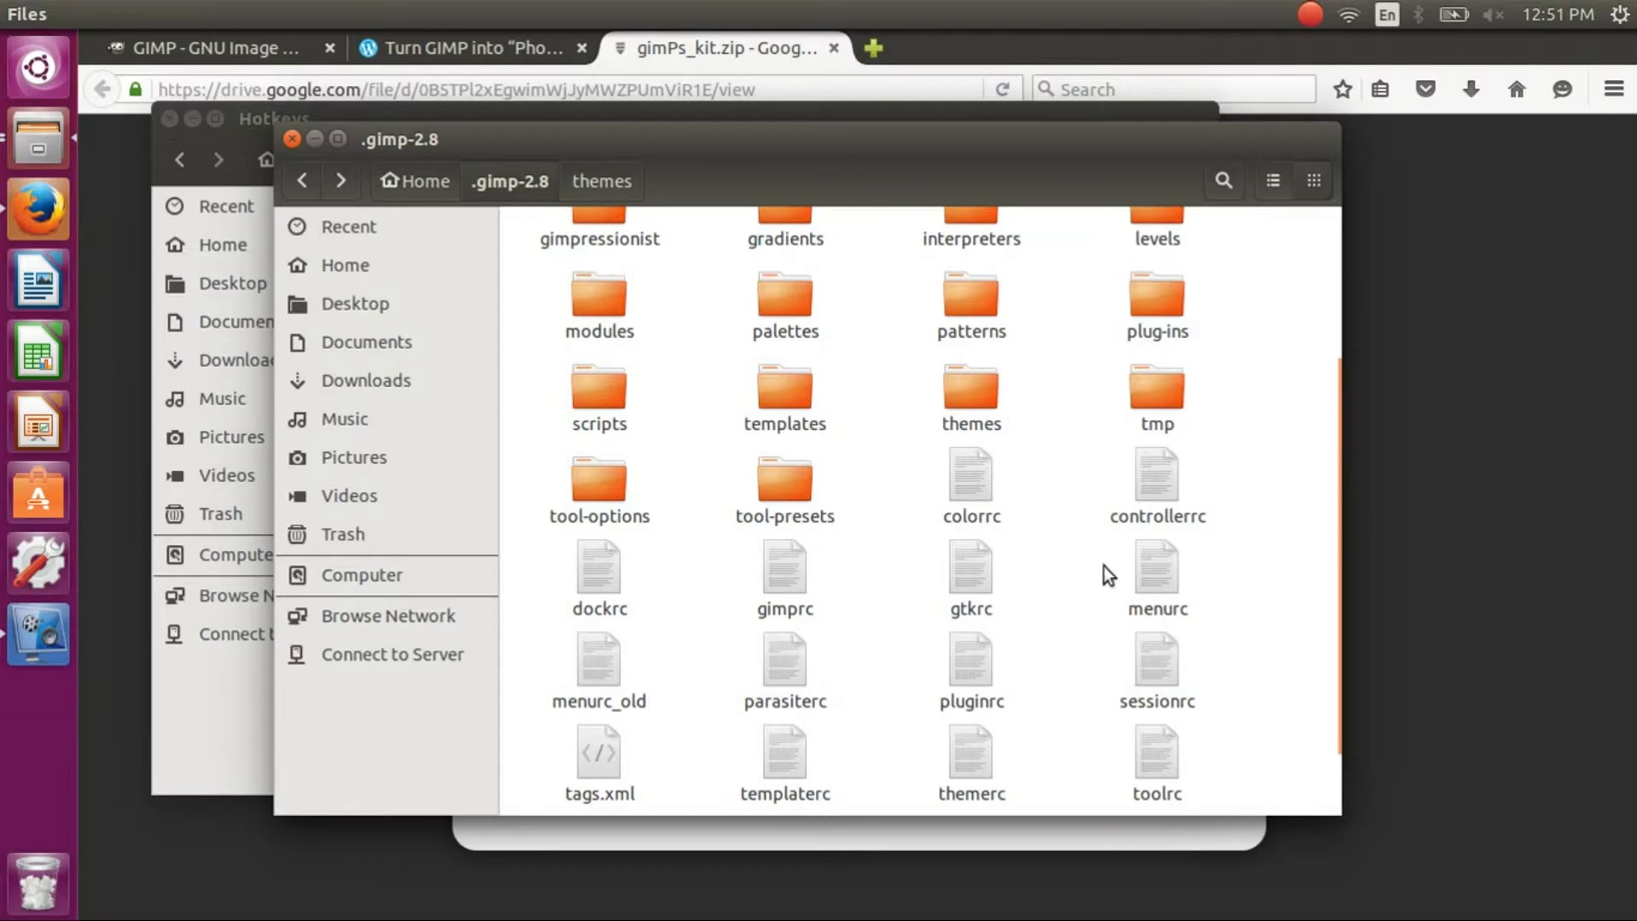
- Close the .gimp-2.8 window and launch GIMP from a terminal with the command gimp
{"action": "scroll", "coordinate": [1072, 564], "scroll_direction": "up", "scroll_amount": 3}
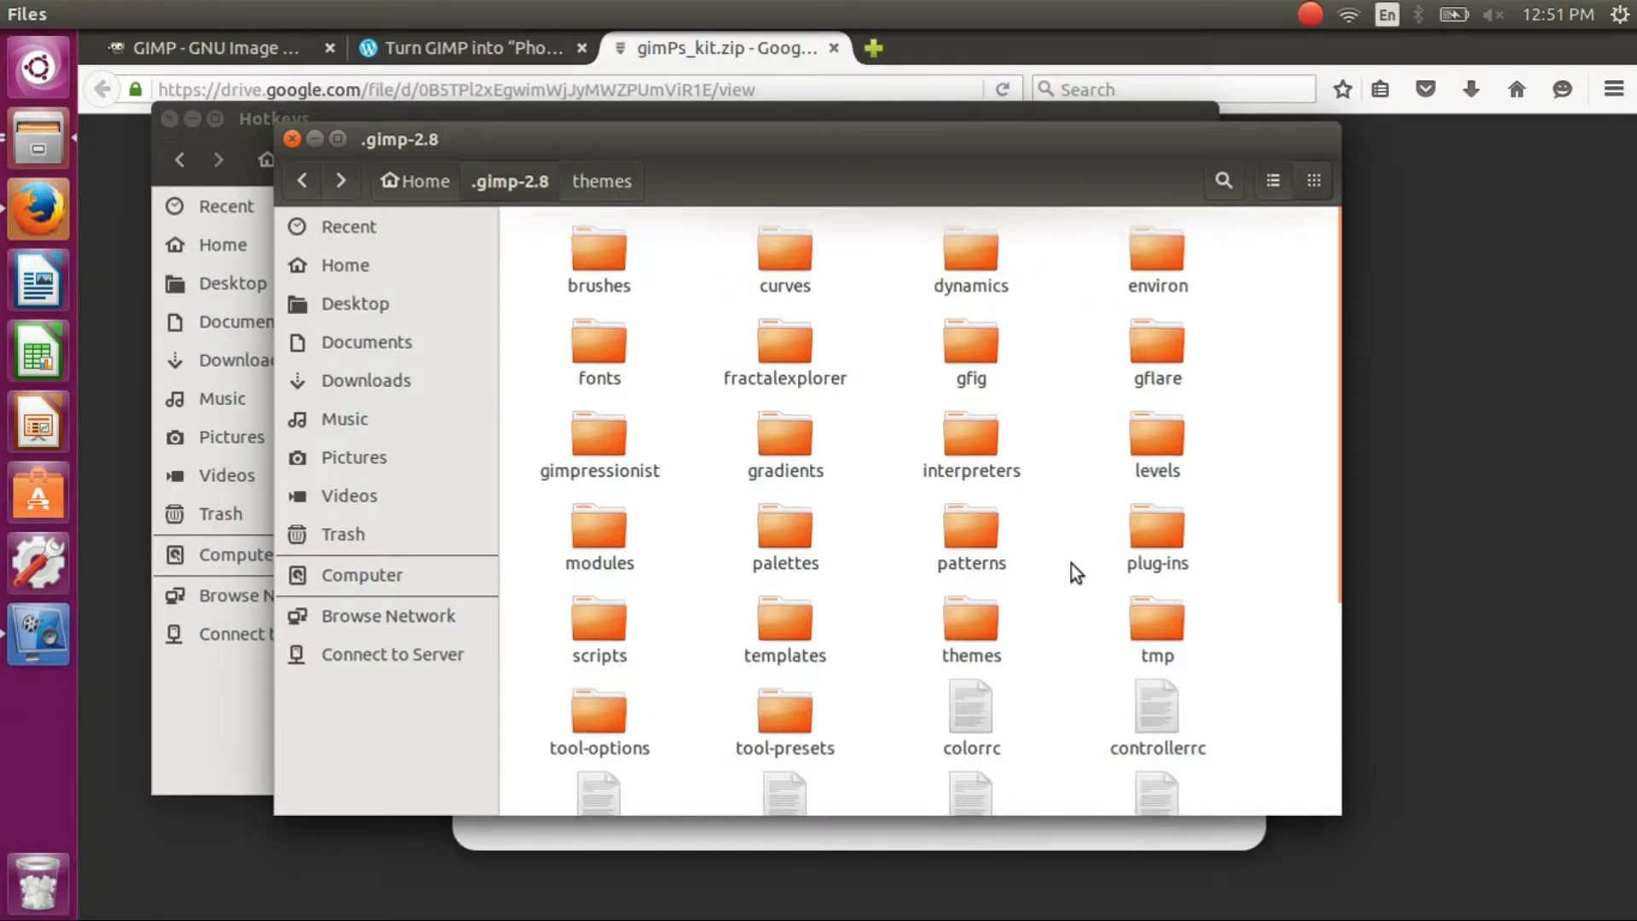
{"action": "left_click", "coordinate": [291, 139]}
{"action": "key", "text": "ctrl+alt+t"}
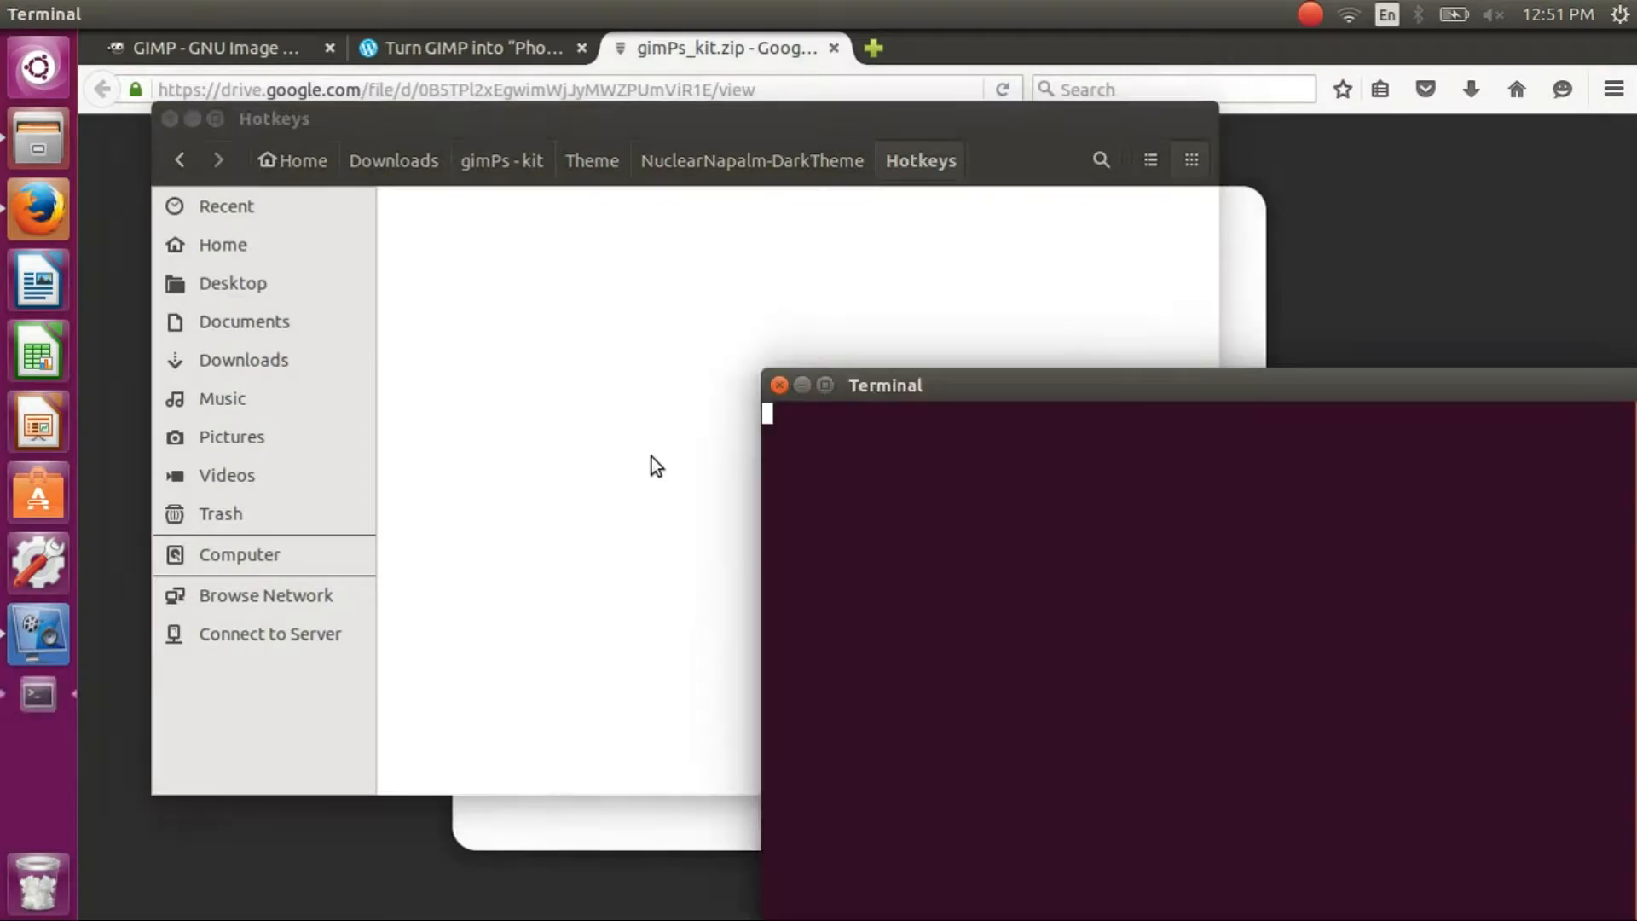
{"action": "type", "text": "gimp"}
{"action": "key", "text": "Return"}
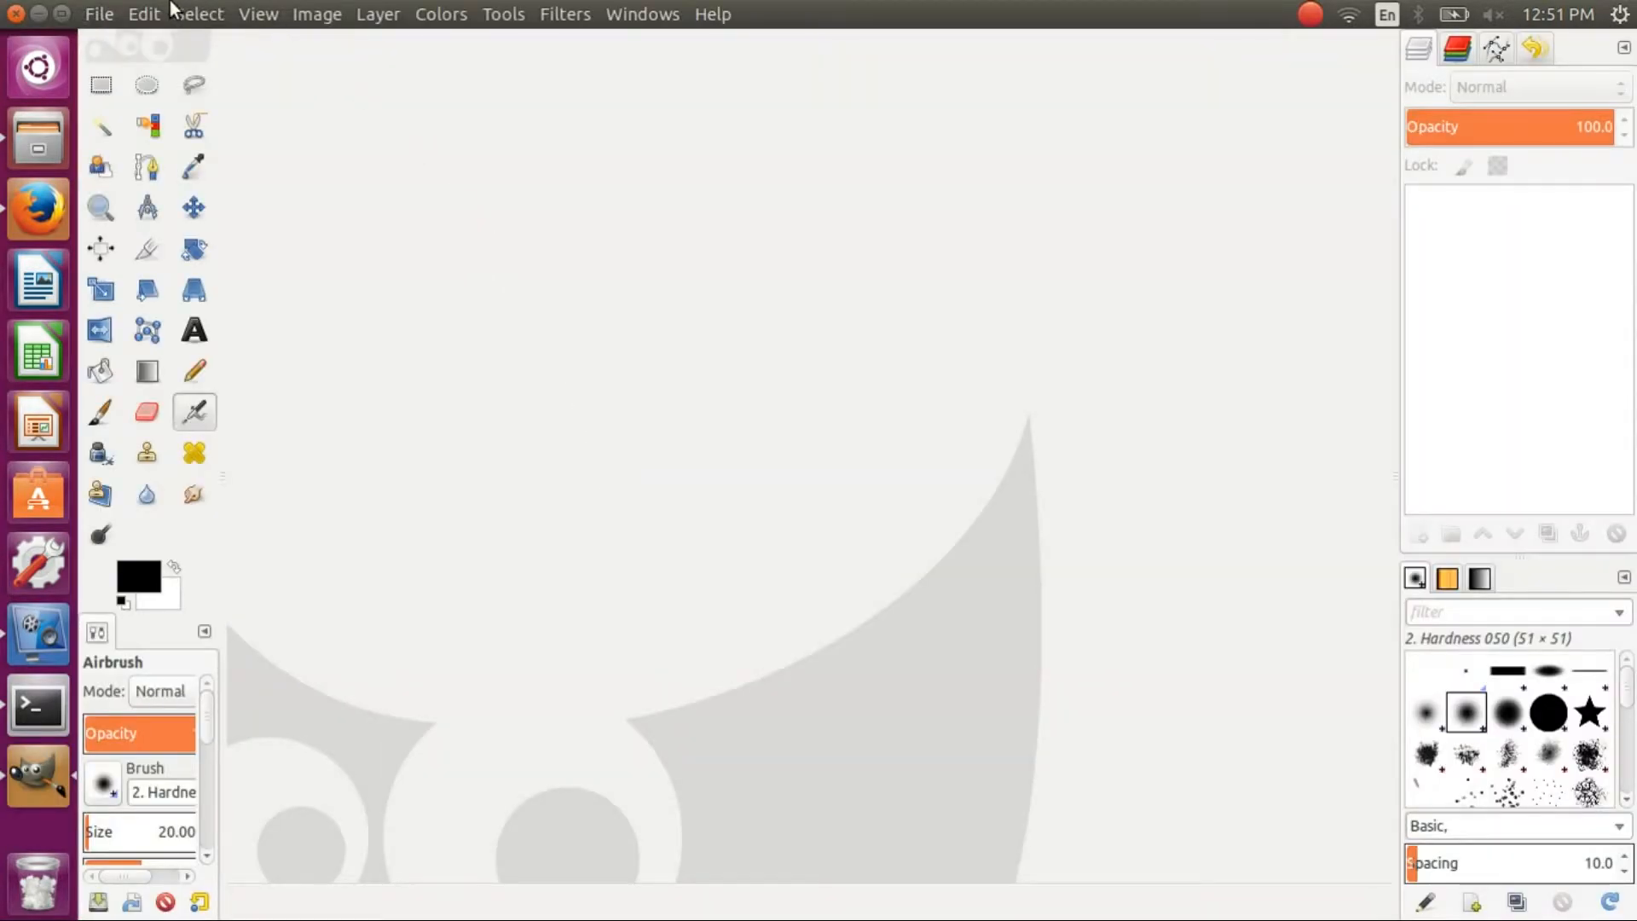
- Set the GIMP theme to NN_theme in the Preferences and apply it
{"action": "left_click", "coordinate": [100, 14]}
{"action": "mouse_move", "coordinate": [144, 14]}
{"action": "left_click", "coordinate": [213, 541]}
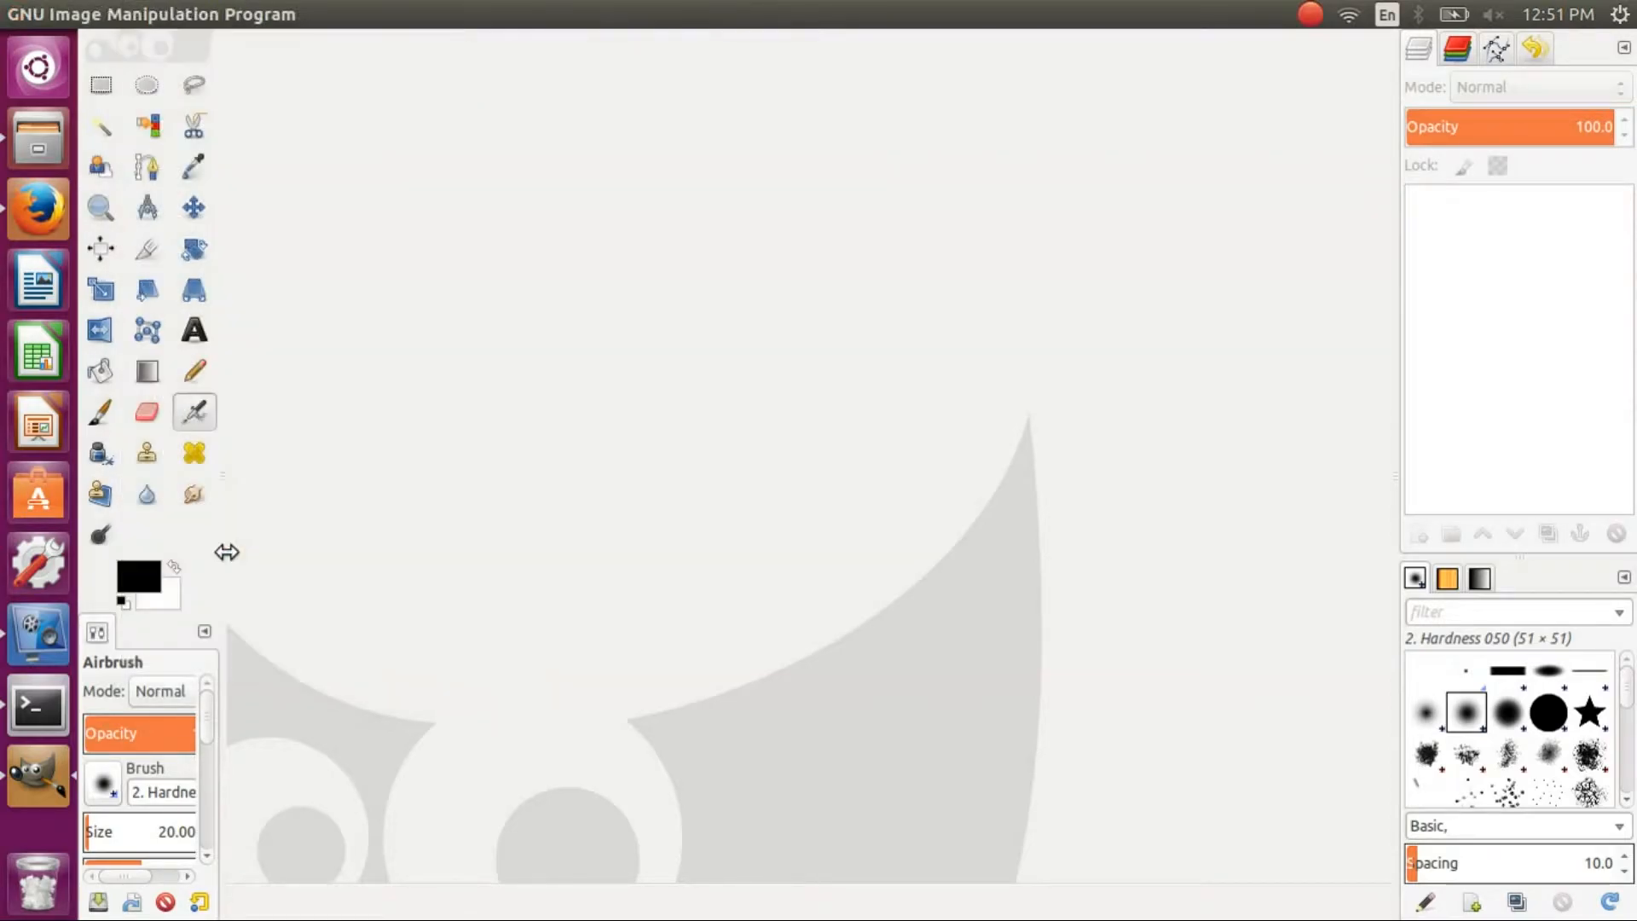
{"action": "left_click", "coordinate": [247, 151]}
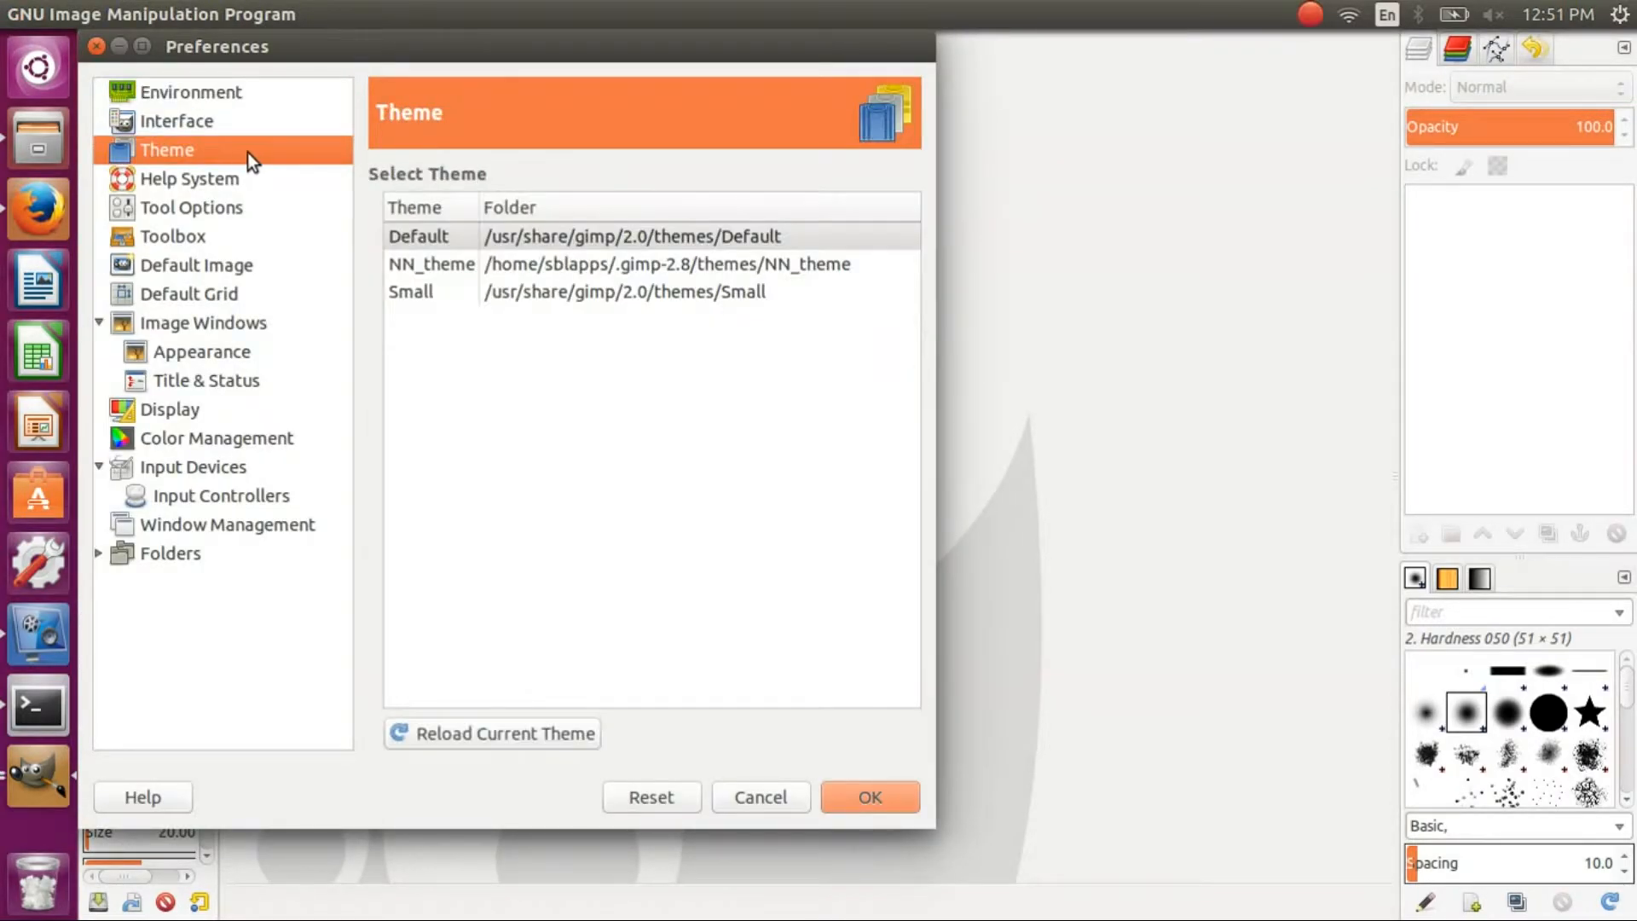
{"action": "left_click", "coordinate": [435, 264]}
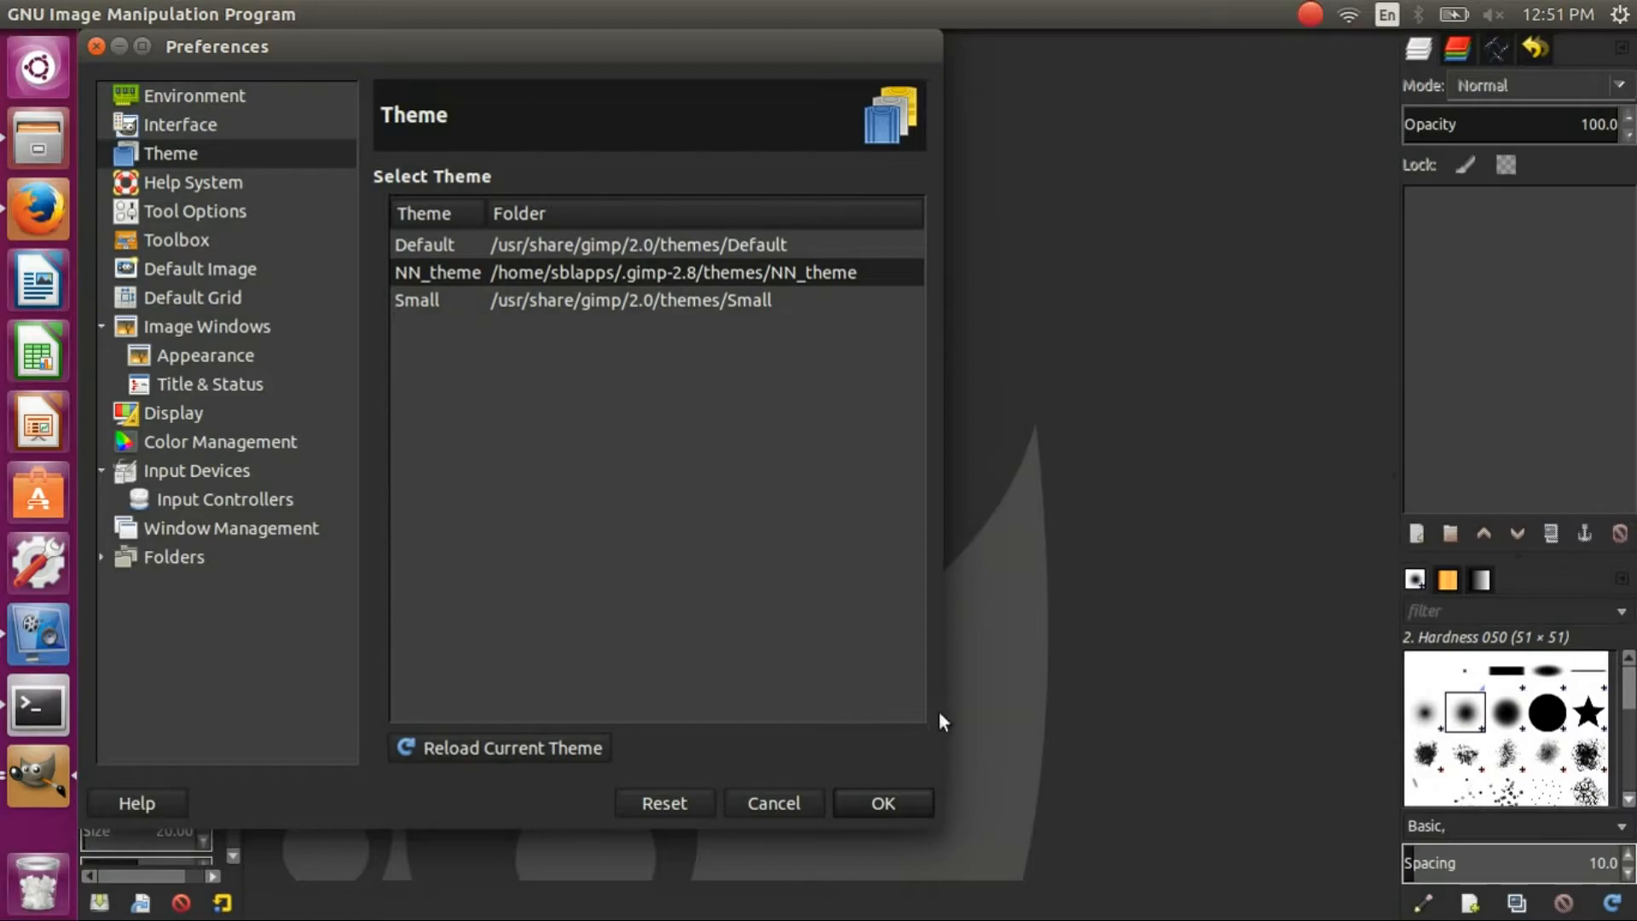
{"action": "left_click", "coordinate": [907, 801]}
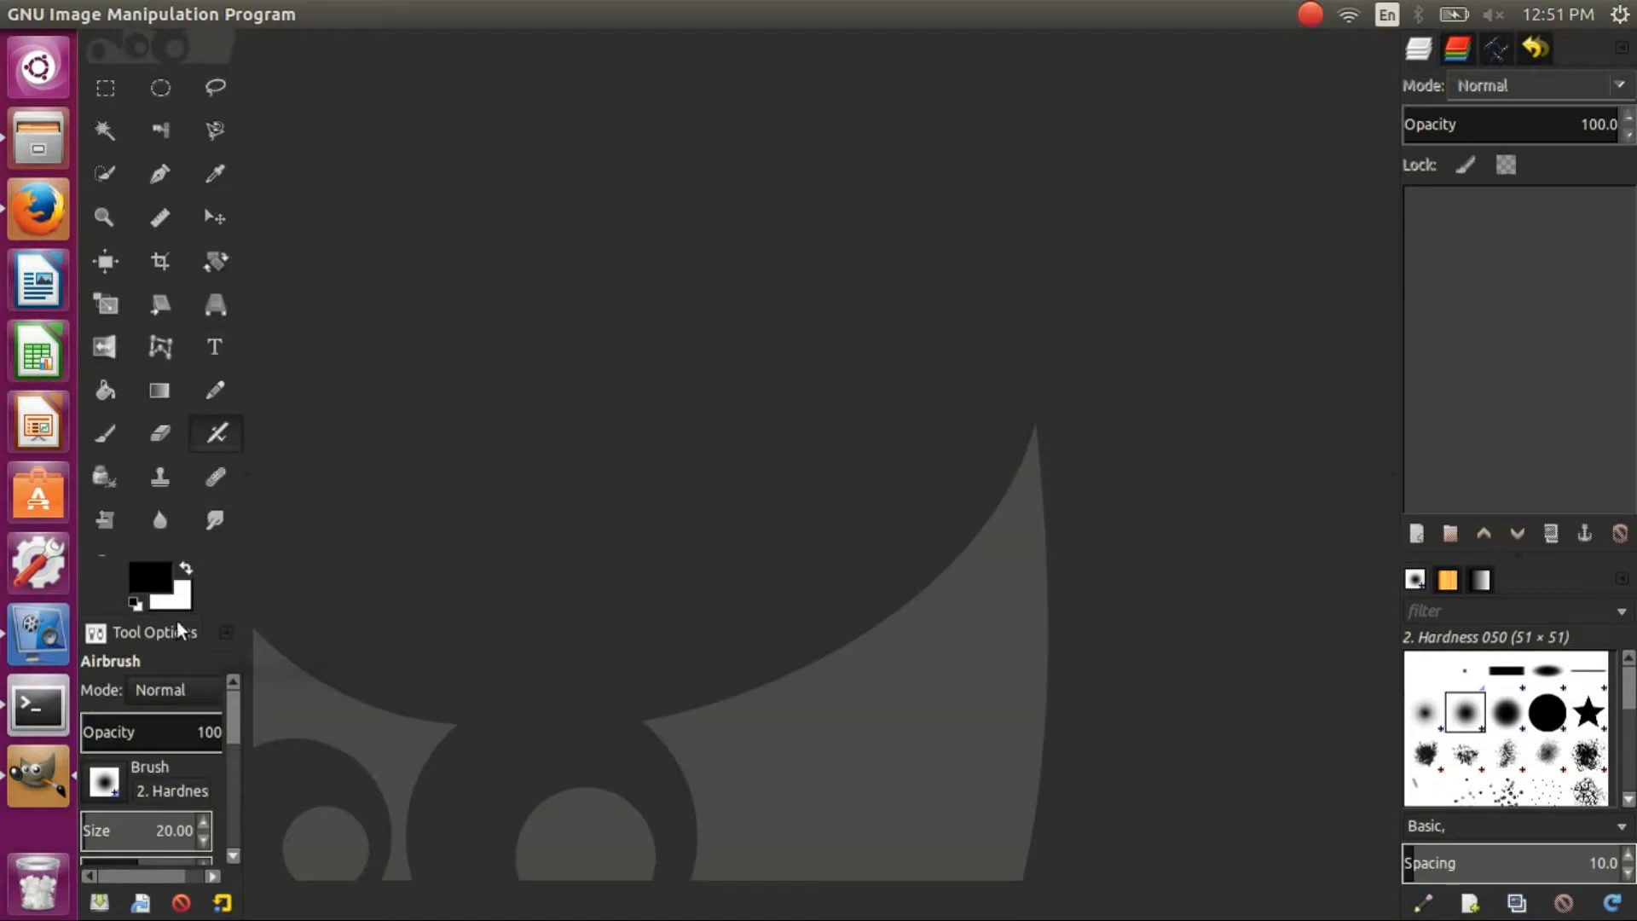
- Detach and close the Tool Options dialog under the toolbox, and narrow the toolbox to two columns of tools
{"action": "left_click_drag", "start_coordinate": [162, 641], "coordinate": [460, 682]}
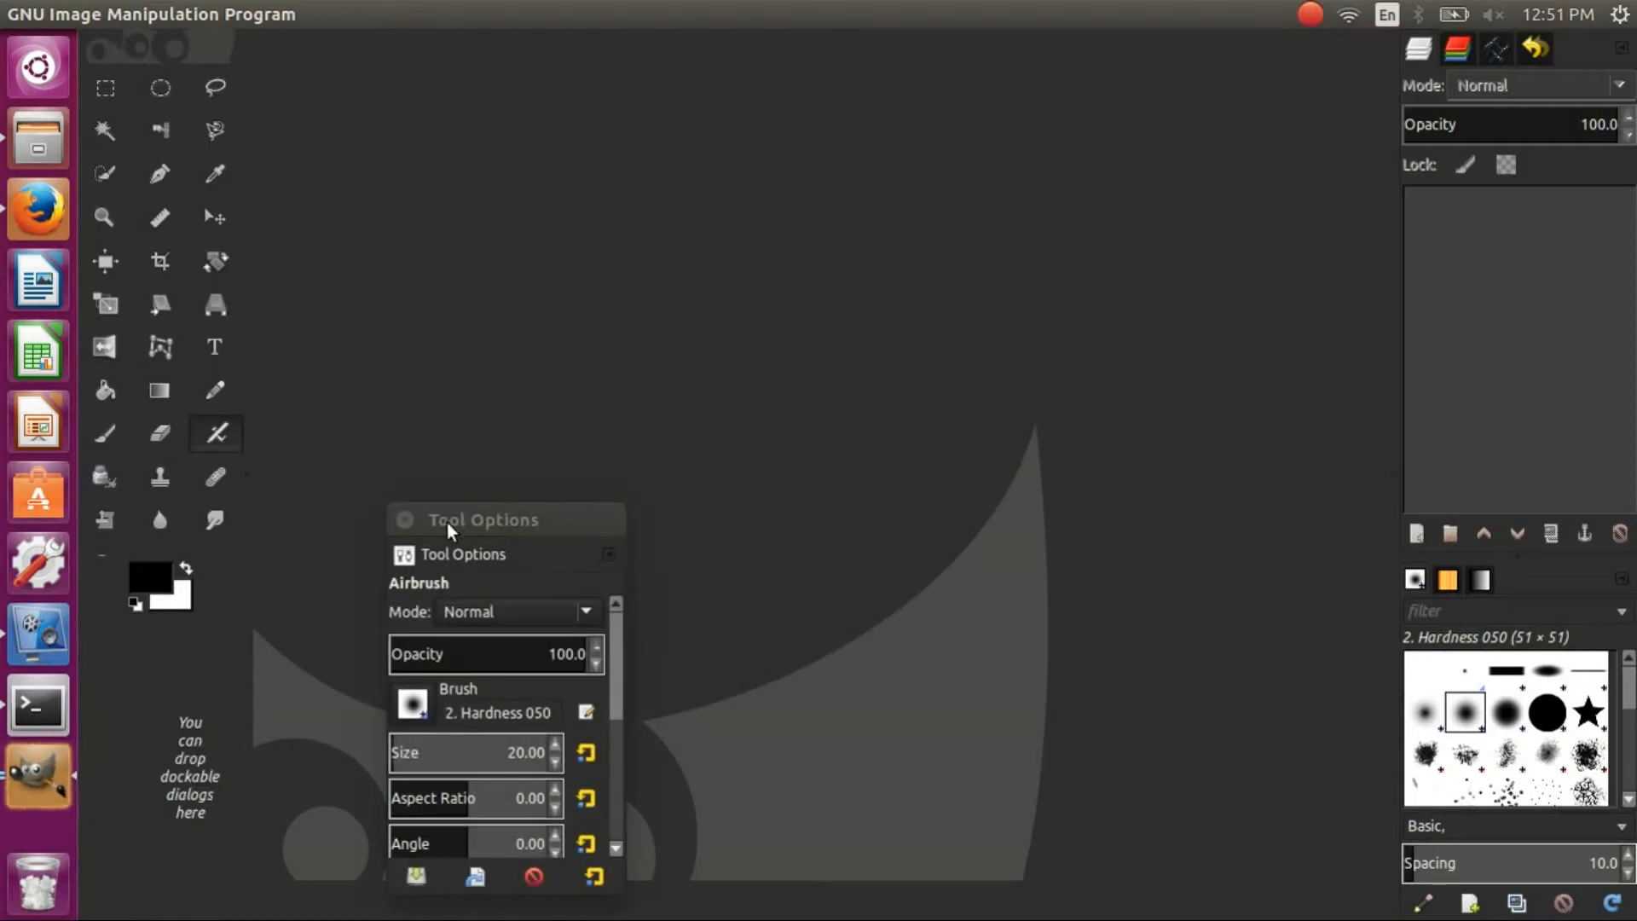
{"action": "left_click", "coordinate": [404, 519]}
{"action": "left_click_drag", "start_coordinate": [249, 388], "coordinate": [159, 393]}
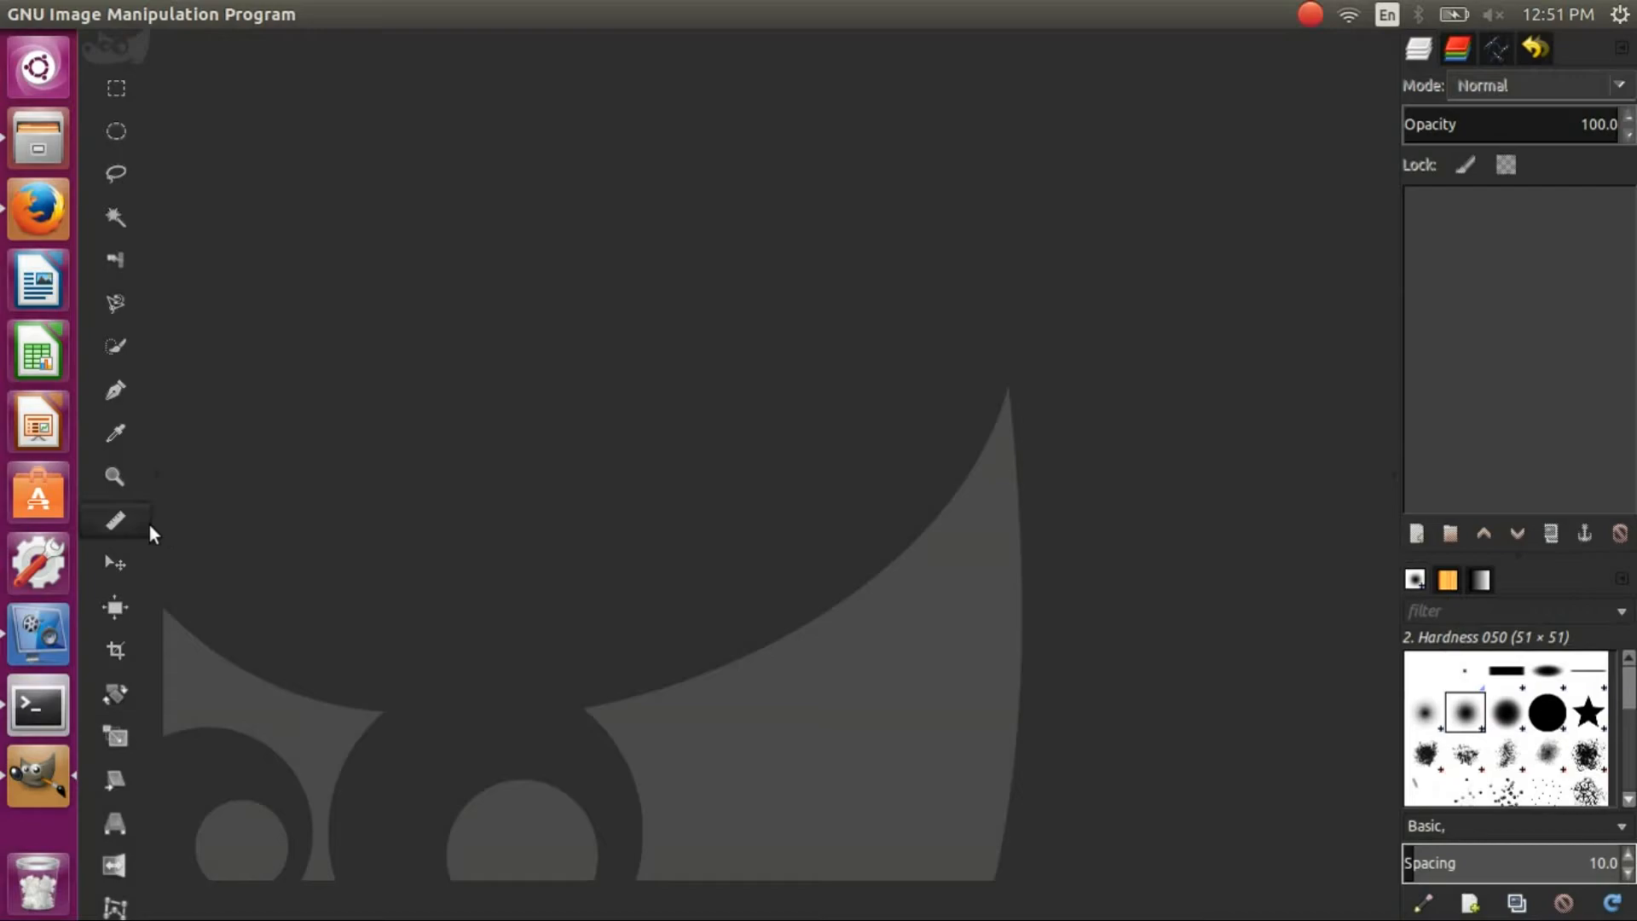
{"action": "mouse_move", "coordinate": [160, 524]}
{"action": "left_mouse_down"}
{"action": "mouse_move", "coordinate": [201, 515]}
{"action": "mouse_move", "coordinate": [179, 511]}
{"action": "left_mouse_up"}
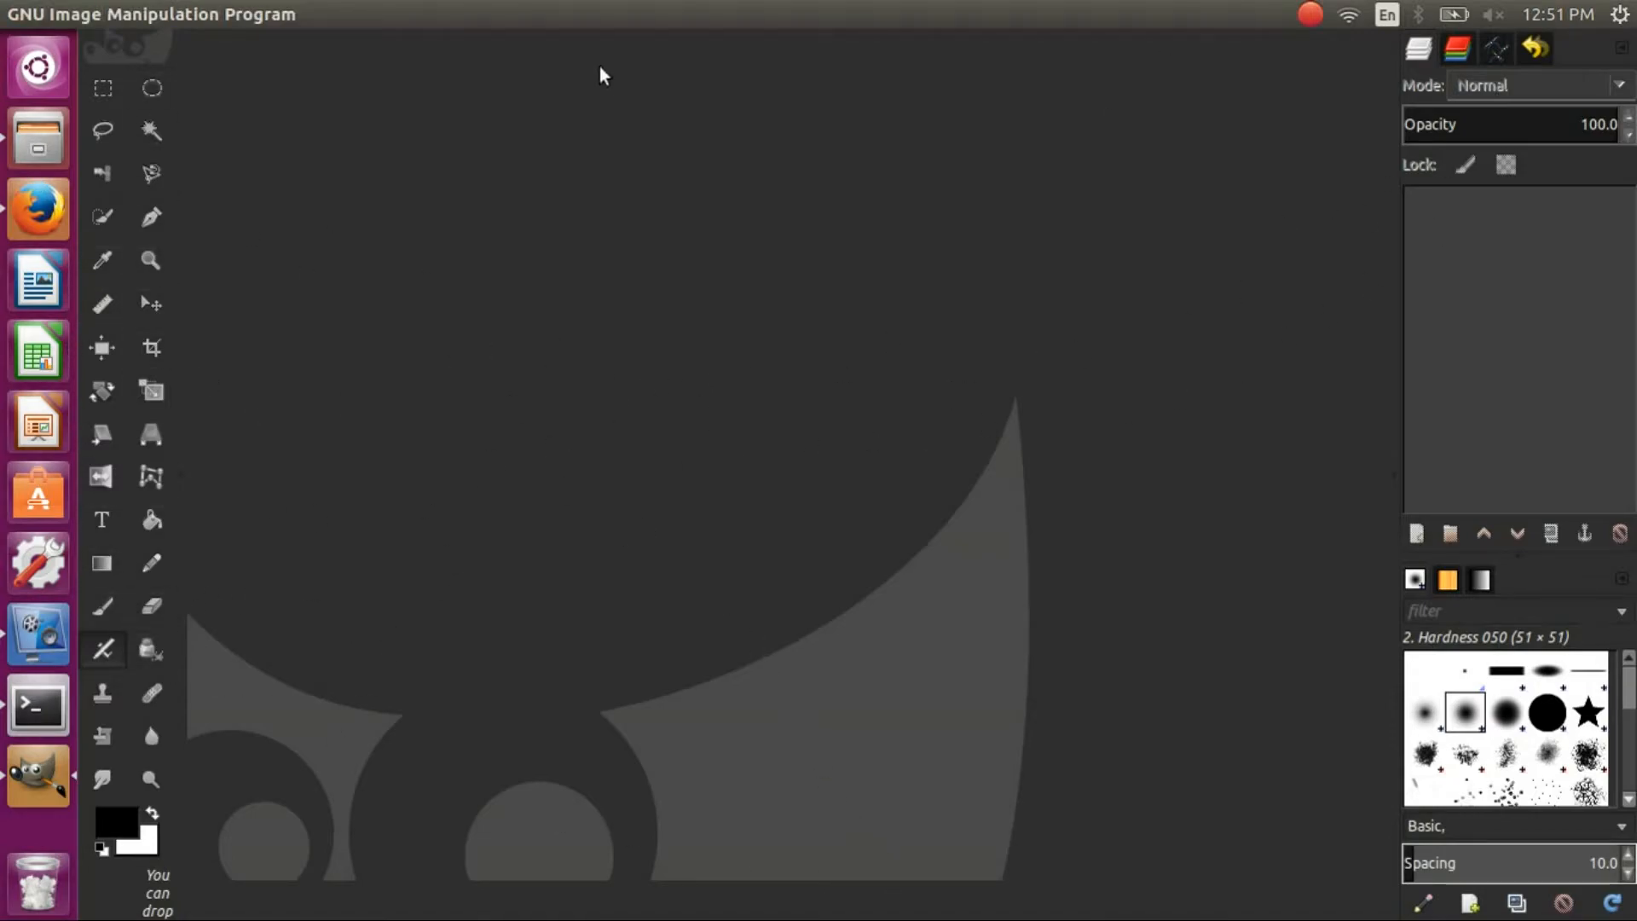
- Quit GIMP and close the terminal window
{"action": "mouse_move", "coordinate": [85, 10]}
{"action": "left_click", "coordinate": [15, 14]}
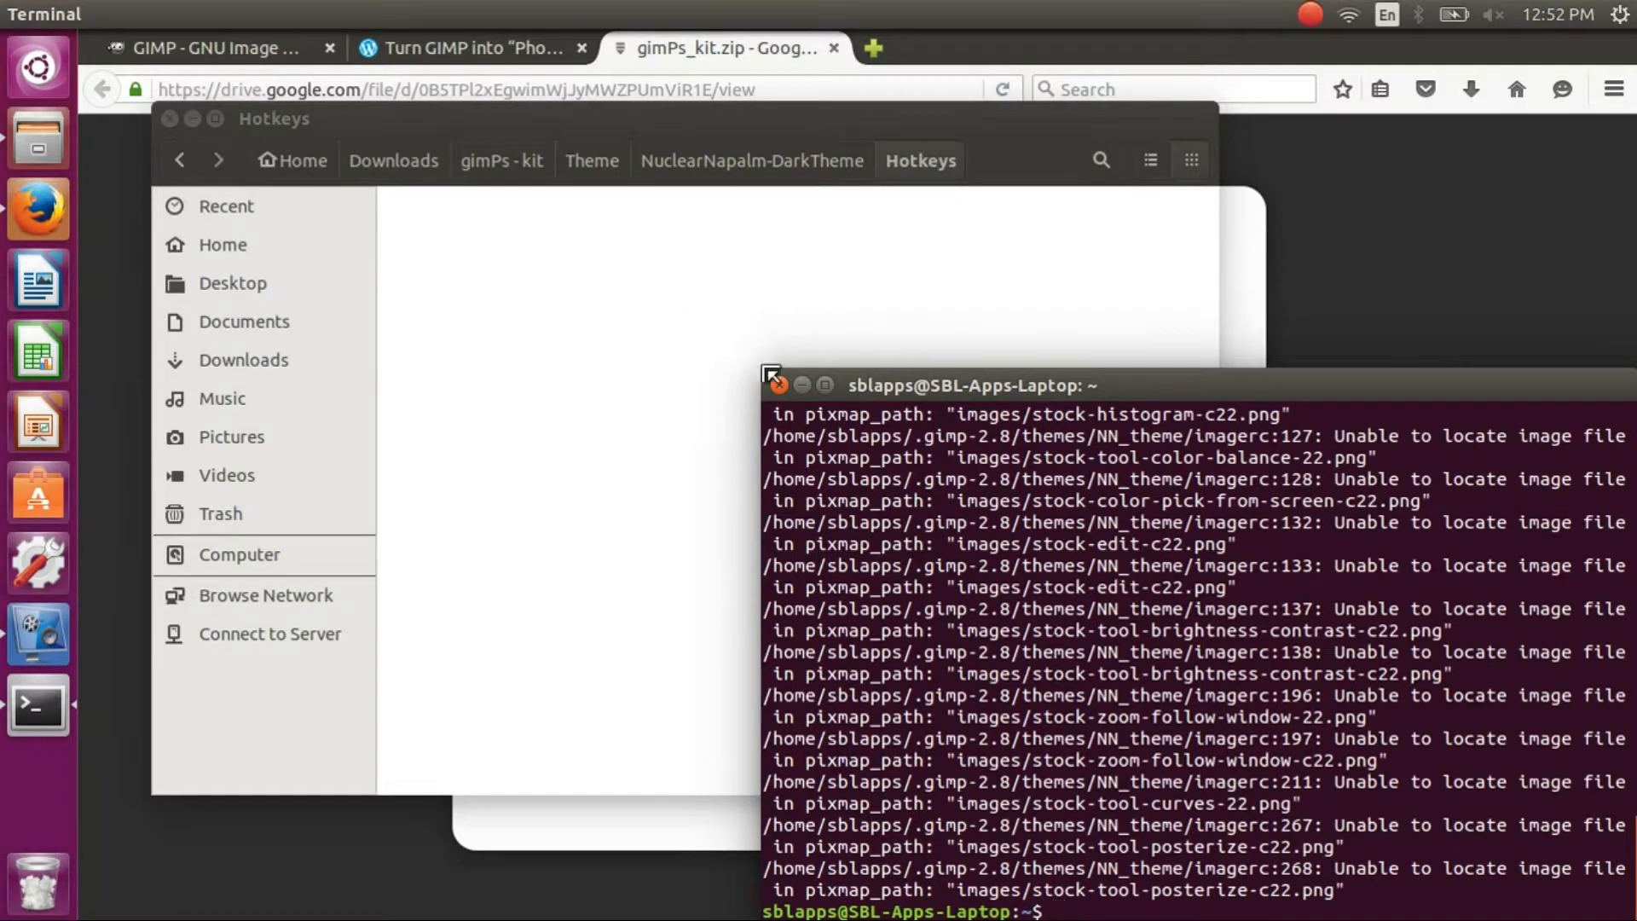
{"action": "left_click", "coordinate": [779, 386]}
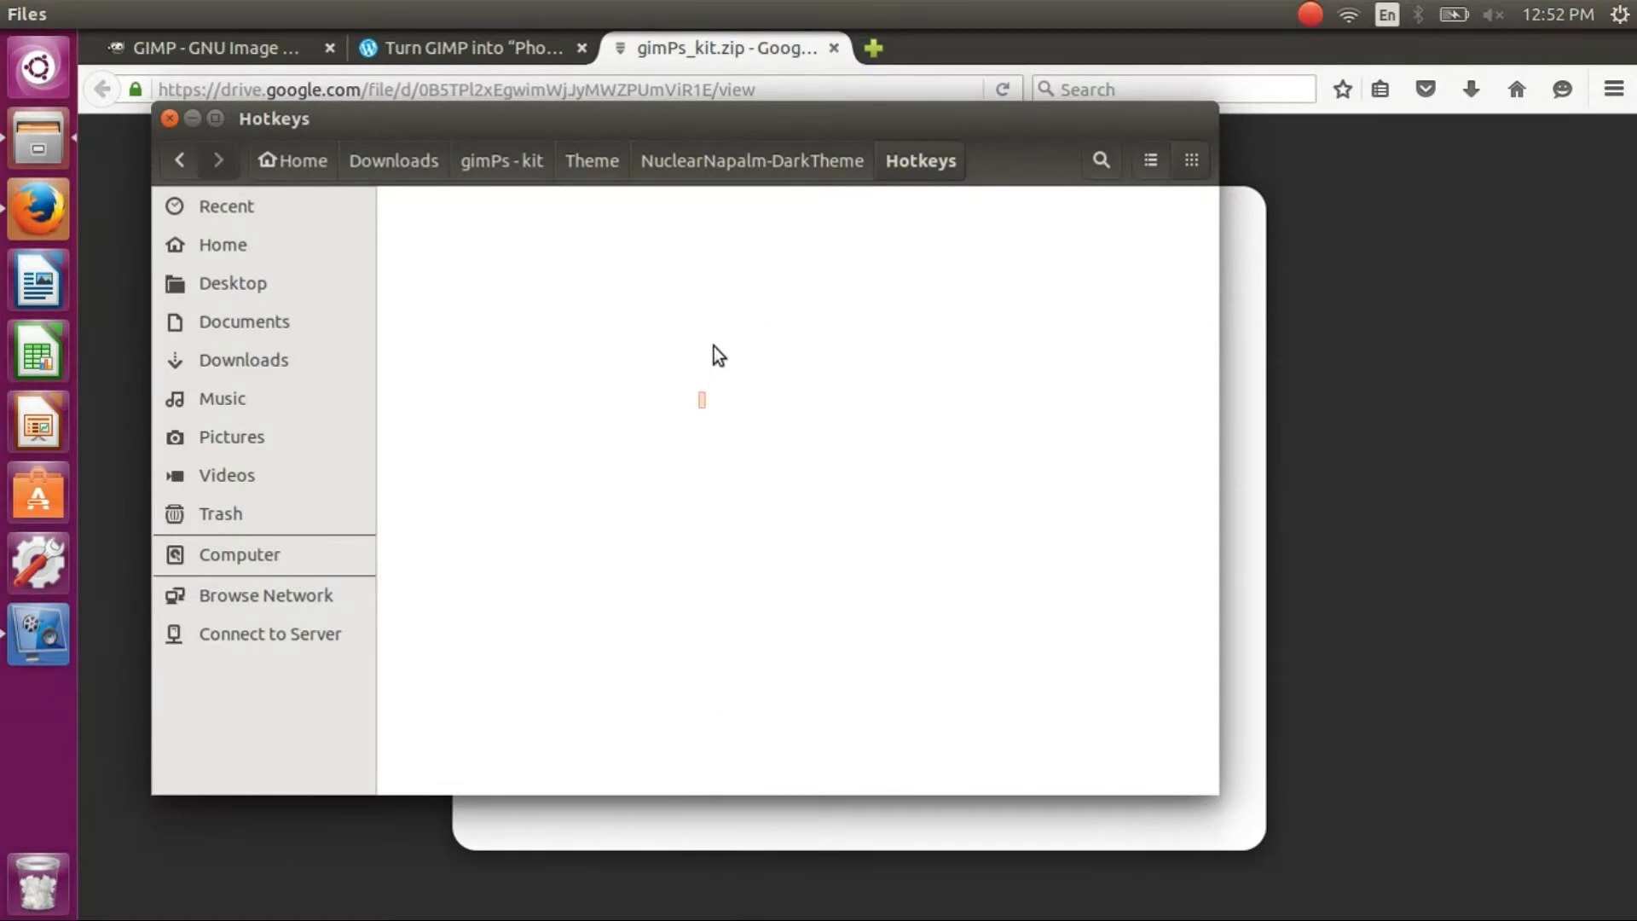
- Go back up to the gimPs - kit folder and open its Startup folder
{"action": "left_click", "coordinate": [770, 164]}
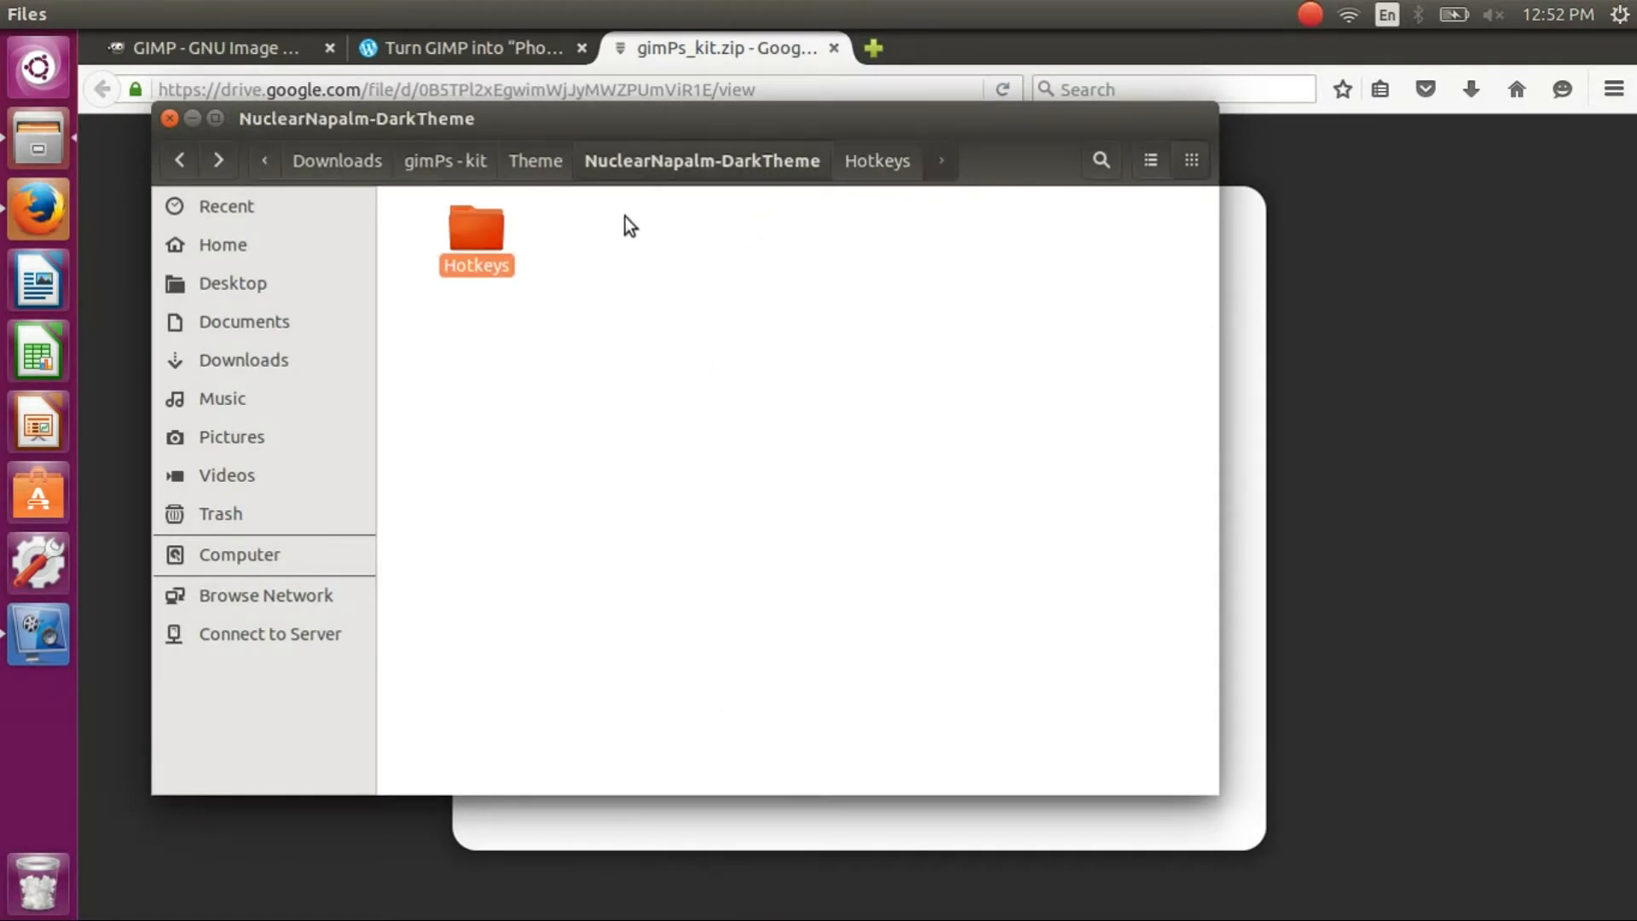
{"action": "left_click", "coordinate": [540, 162]}
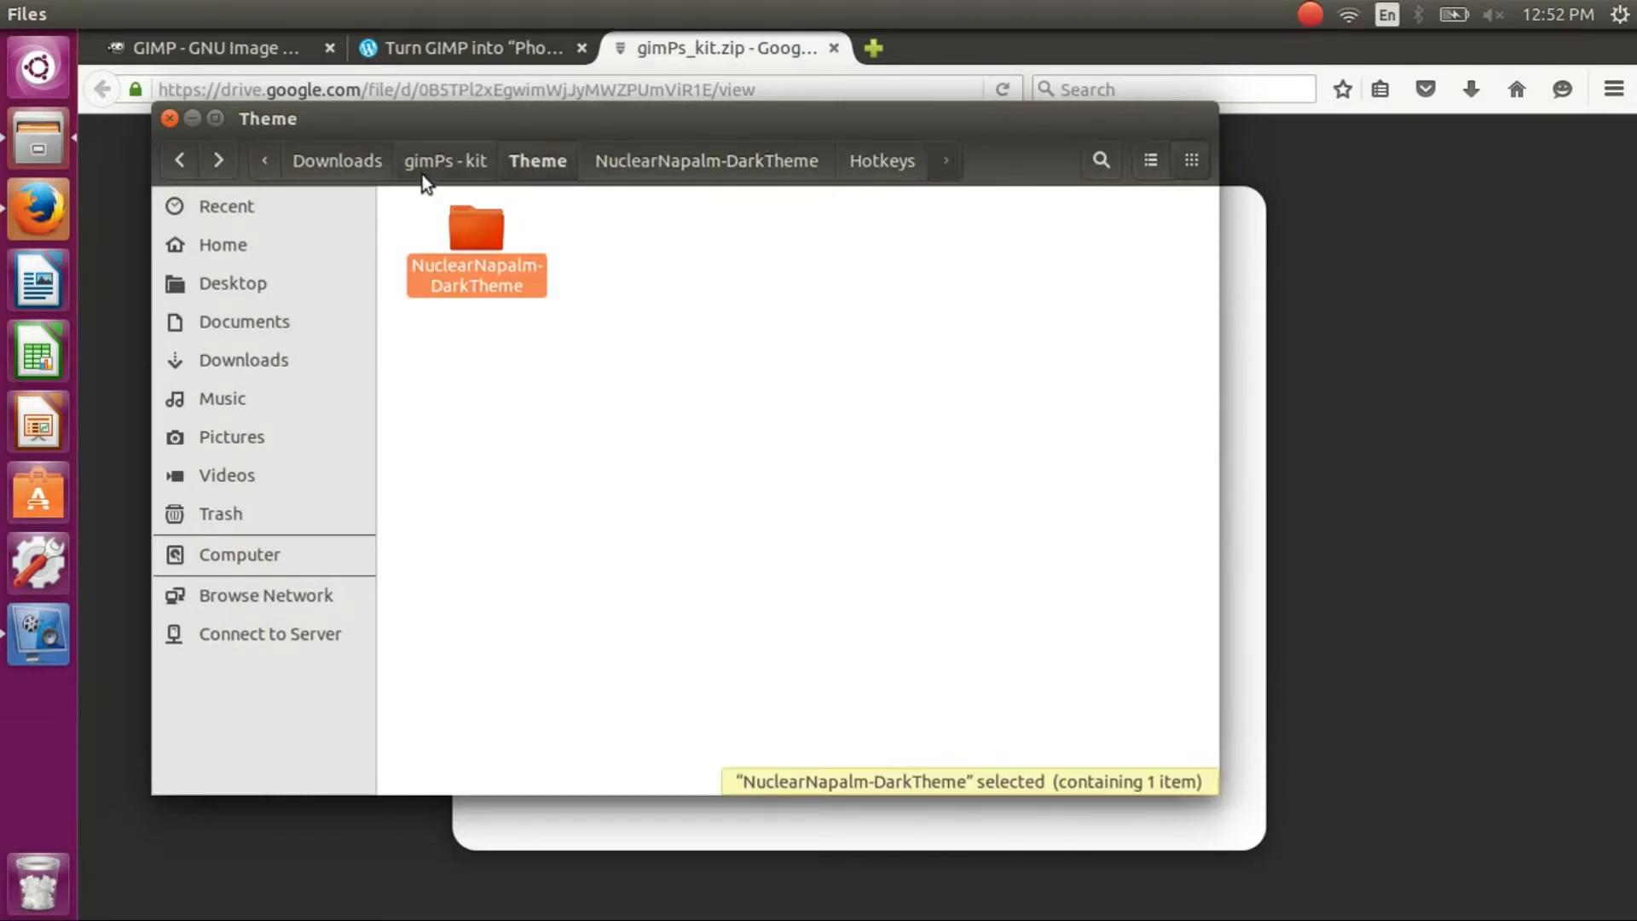
{"action": "left_click", "coordinate": [447, 158]}
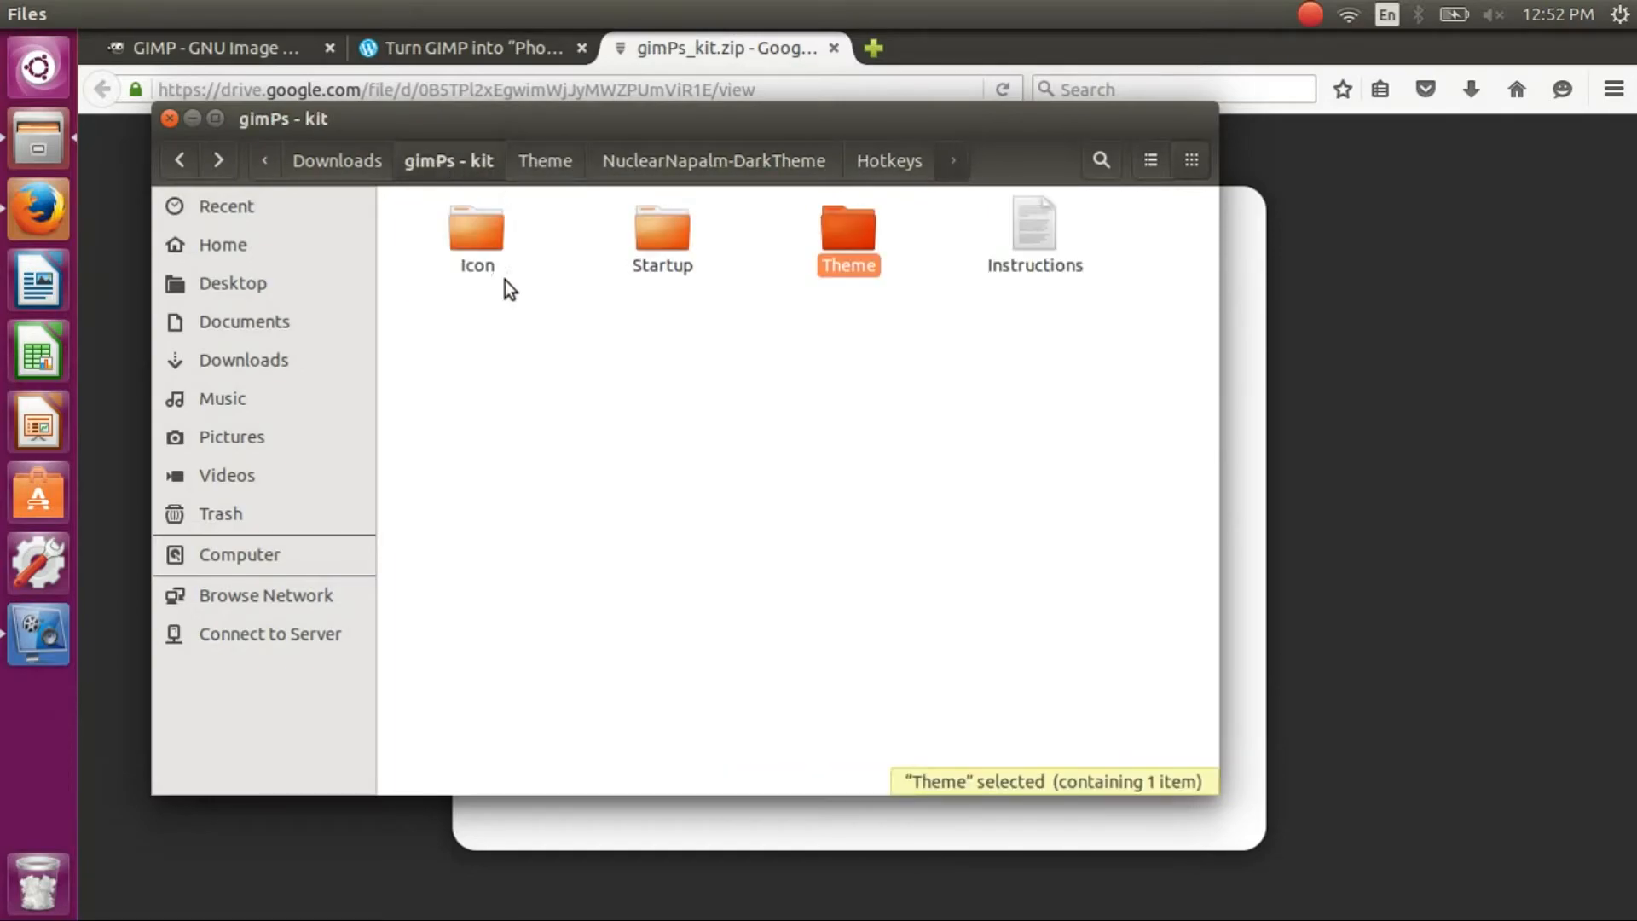
{"action": "double_click", "coordinate": [665, 255]}
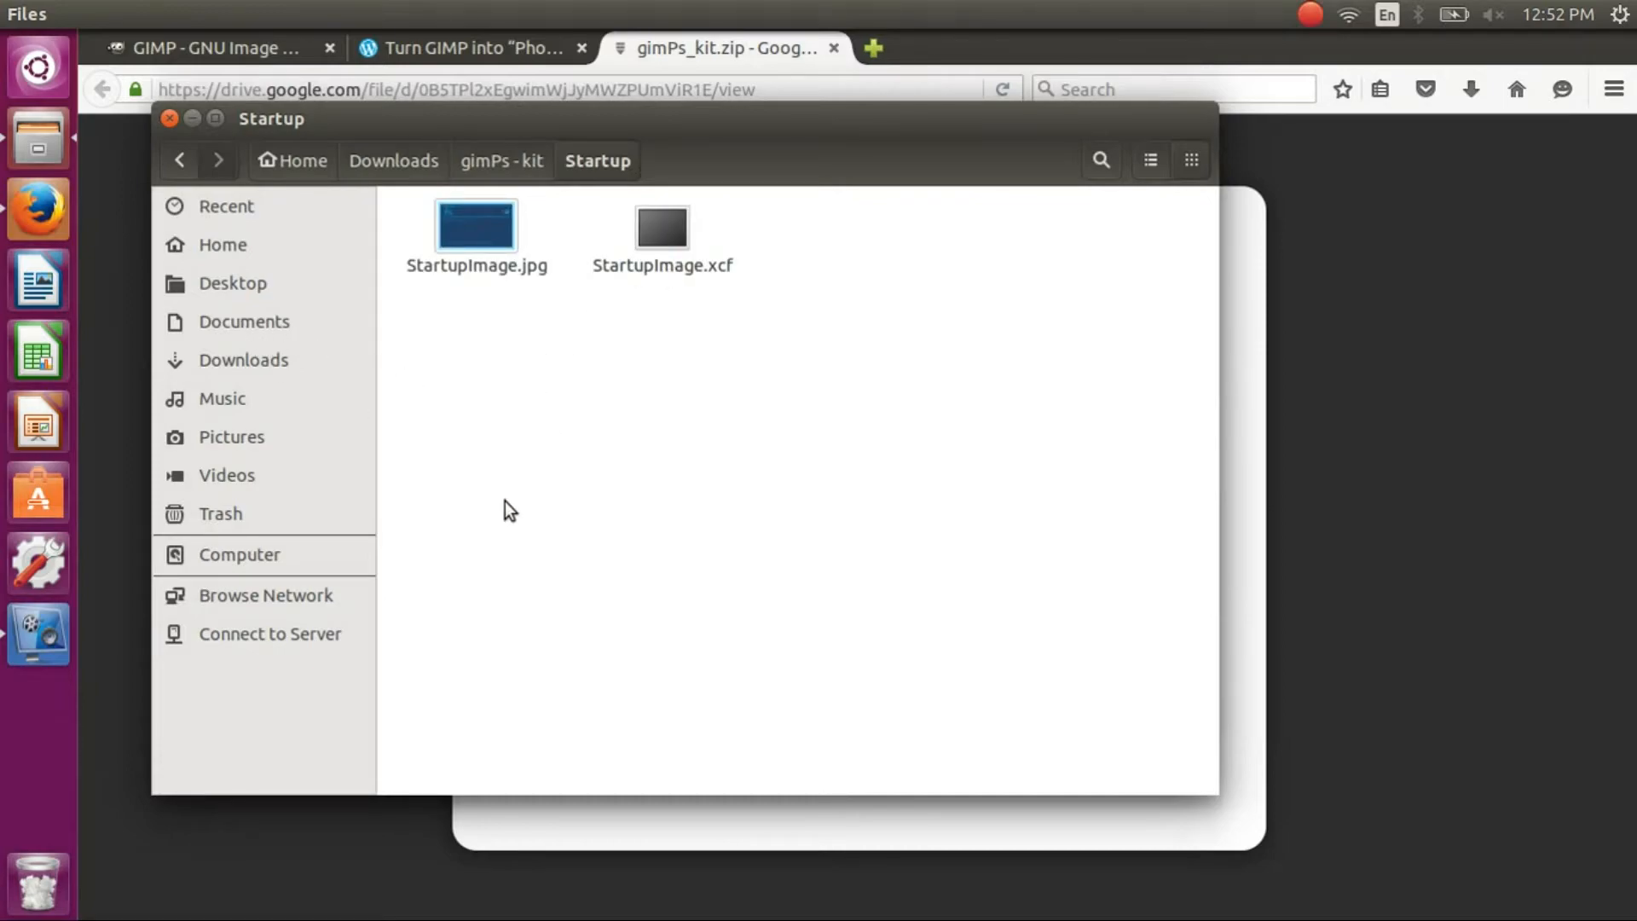
- Start GIMP from a new terminal to look at its startup screen, and quit it again
{"action": "key", "text": "ctrl+alt+t"}
{"action": "type", "text": "gimpp"}
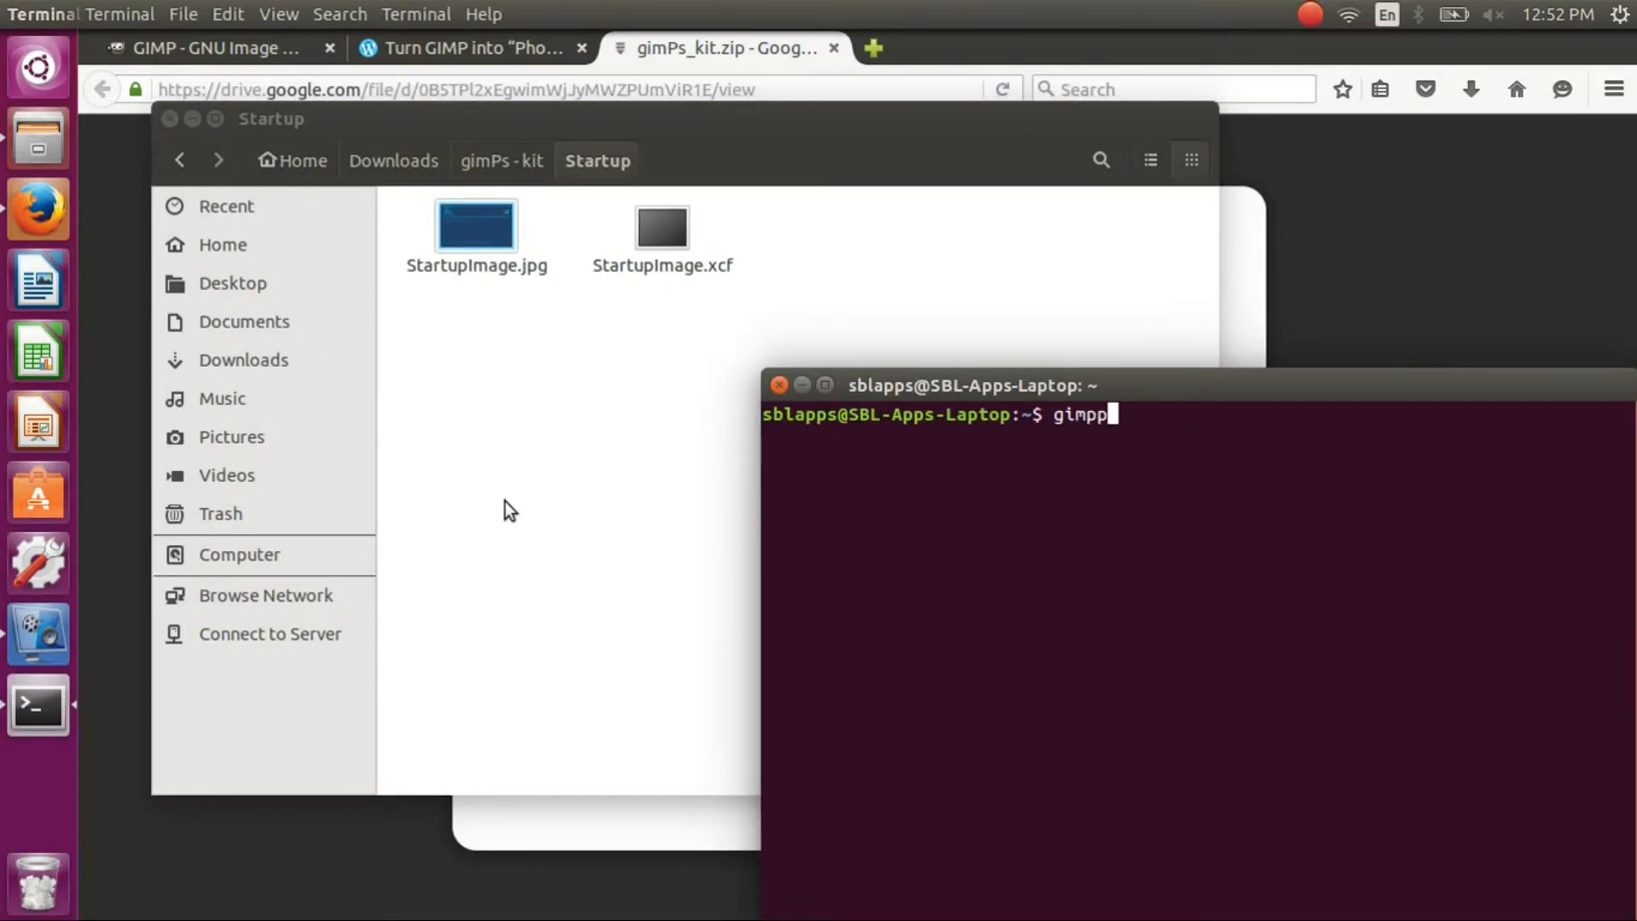
{"action": "key", "text": "Return"}
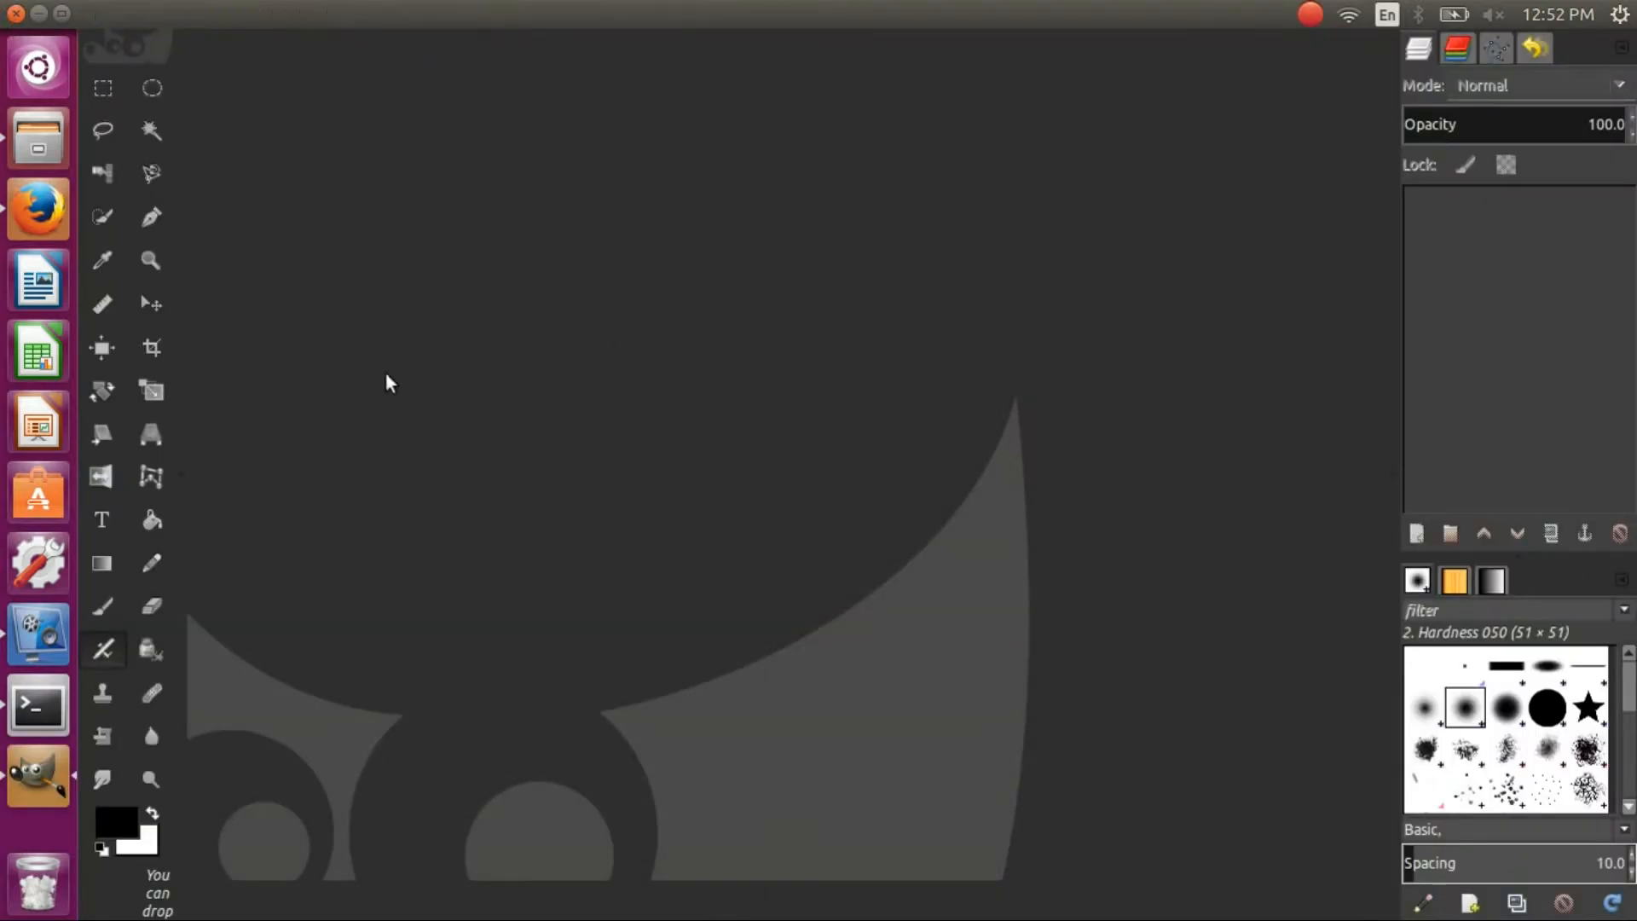
{"action": "key", "text": "ctrl+q"}
- Open a second file manager window on Home, show its hidden files and open the .gimp-2.8 folder
{"action": "left_click", "coordinate": [479, 224]}
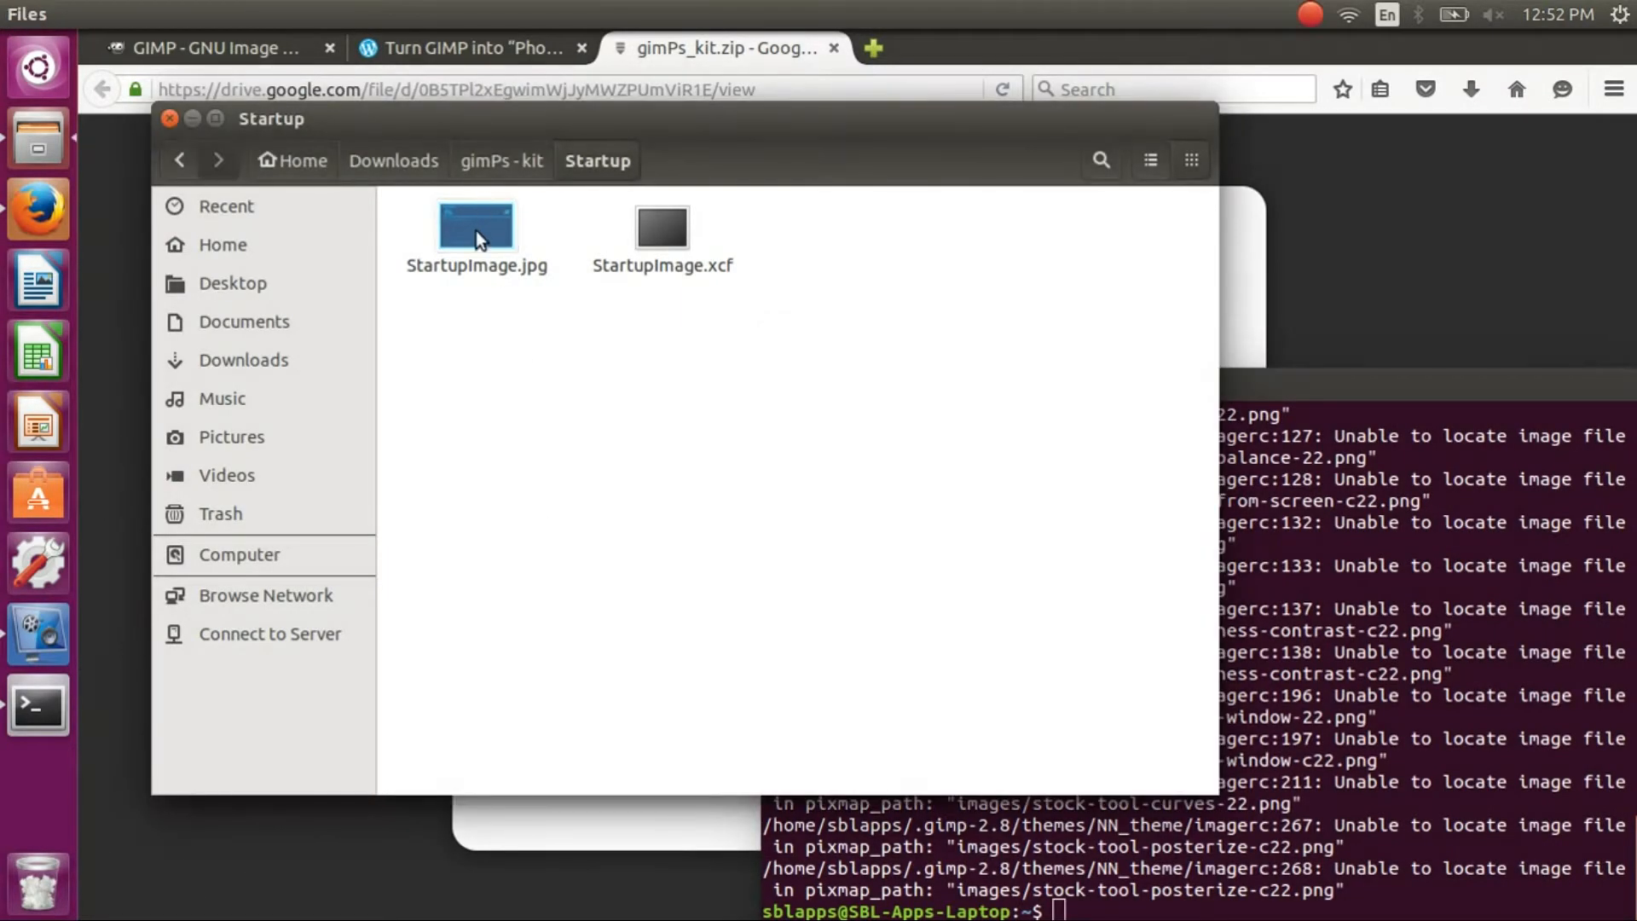
{"action": "right_click", "coordinate": [46, 135]}
{"action": "left_click", "coordinate": [134, 290]}
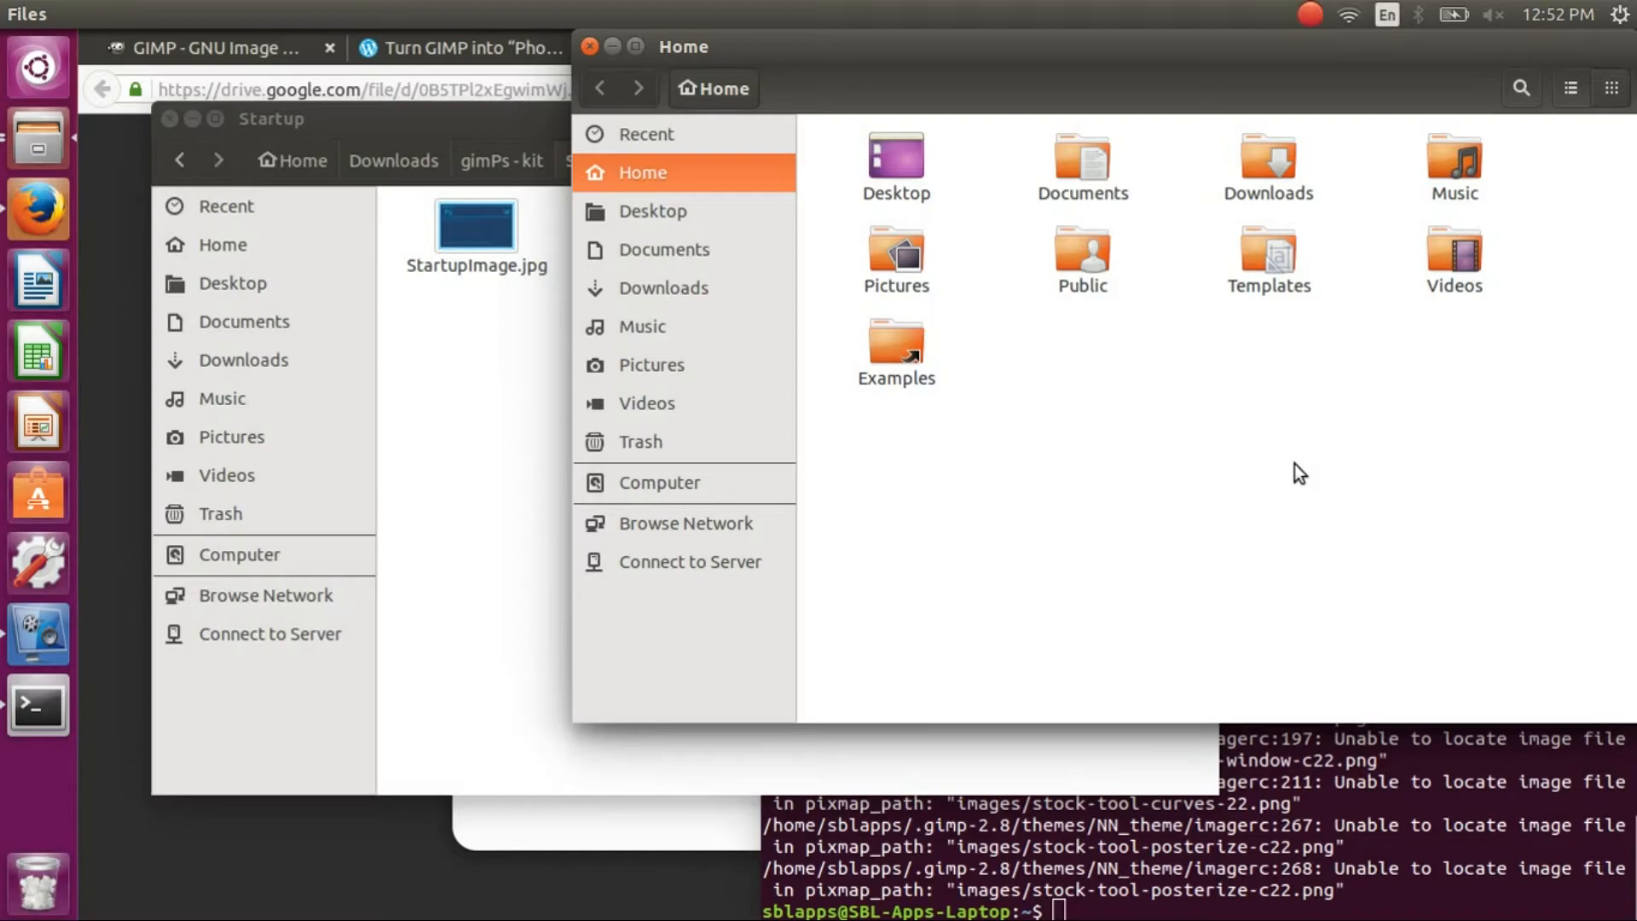
{"action": "key", "text": "ctrl+h"}
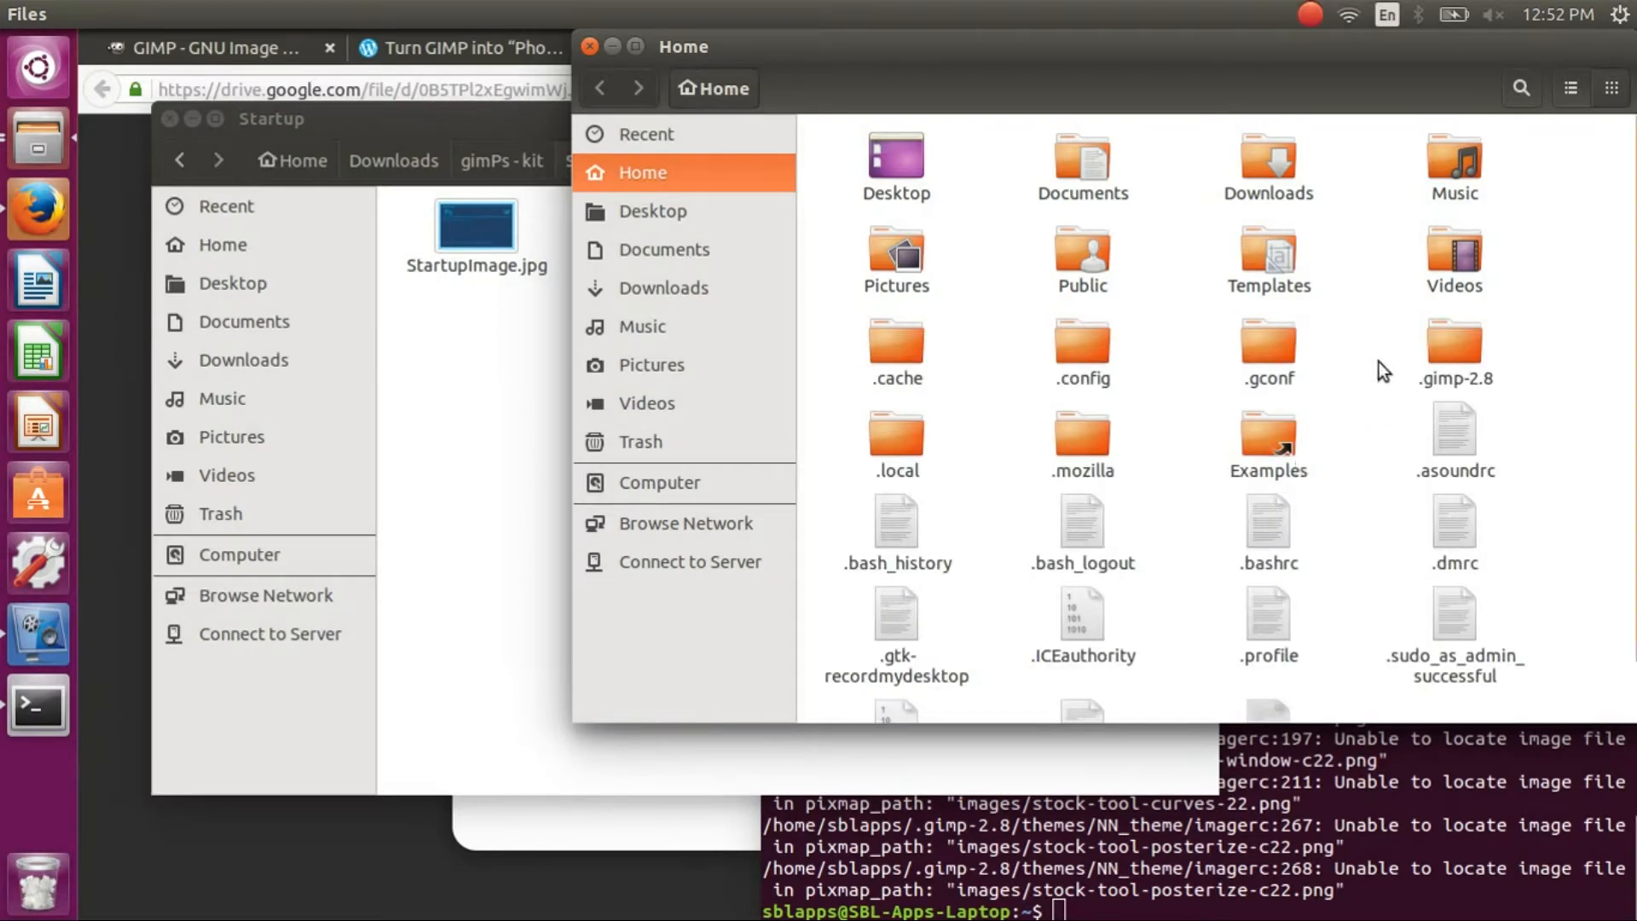
{"action": "double_click", "coordinate": [1452, 337]}
{"action": "scroll", "coordinate": [1090, 435], "scroll_direction": "down", "scroll_amount": 5}
{"action": "scroll", "coordinate": [1092, 424], "scroll_direction": "up", "scroll_amount": 5}
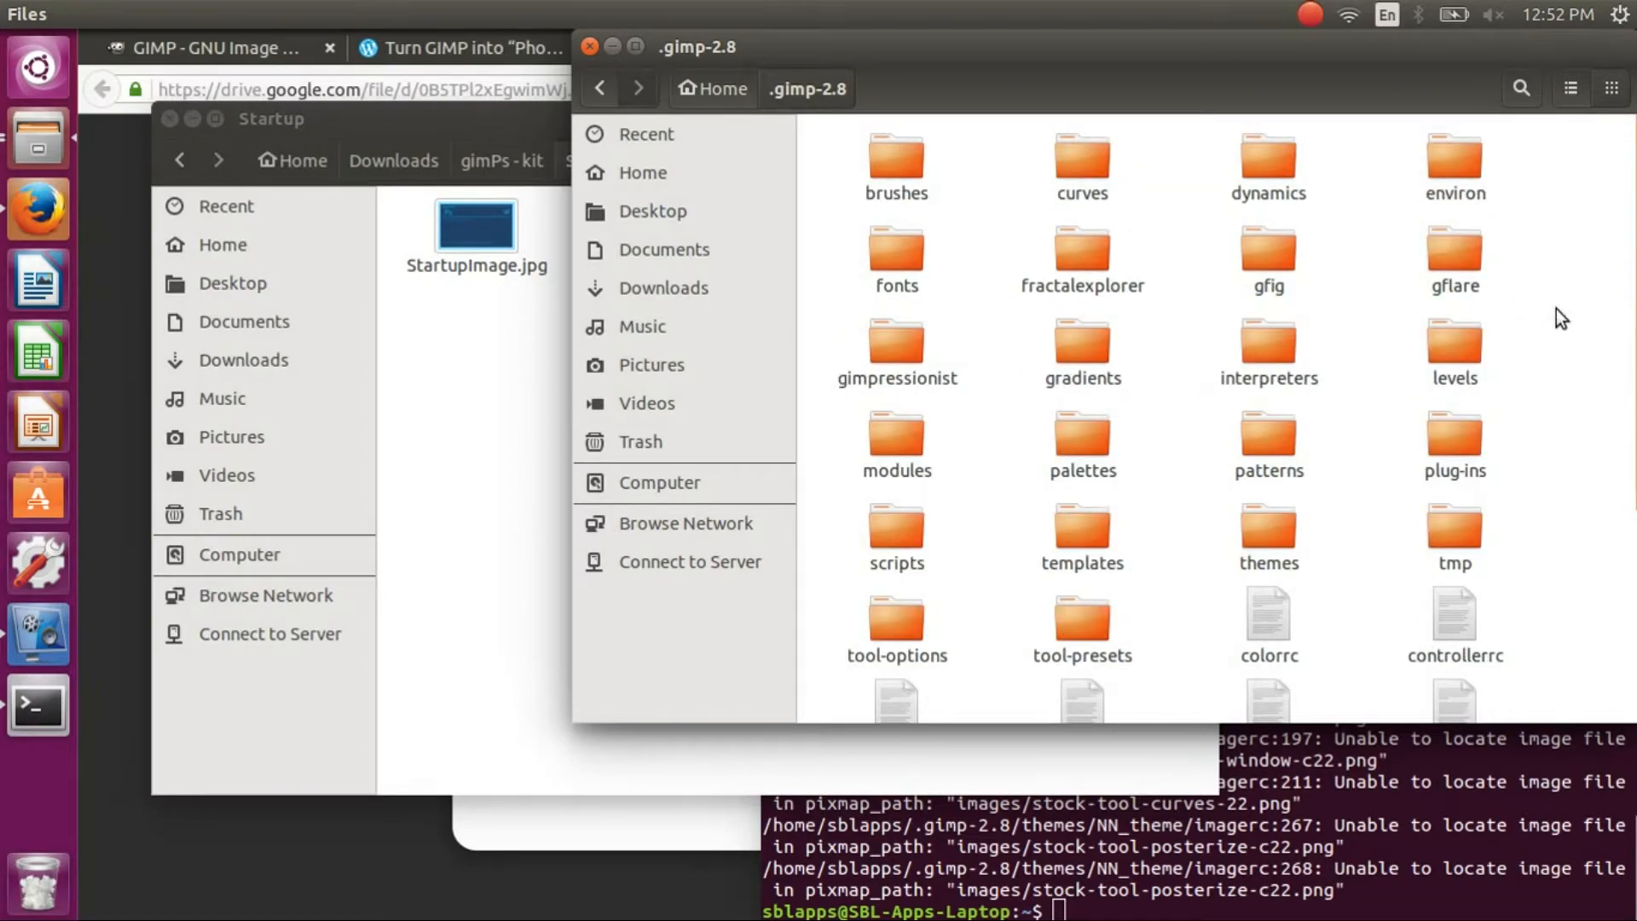
- Create a new folder named splashes inside the .gimp-2.8 folder
{"action": "right_click", "coordinate": [1589, 308]}
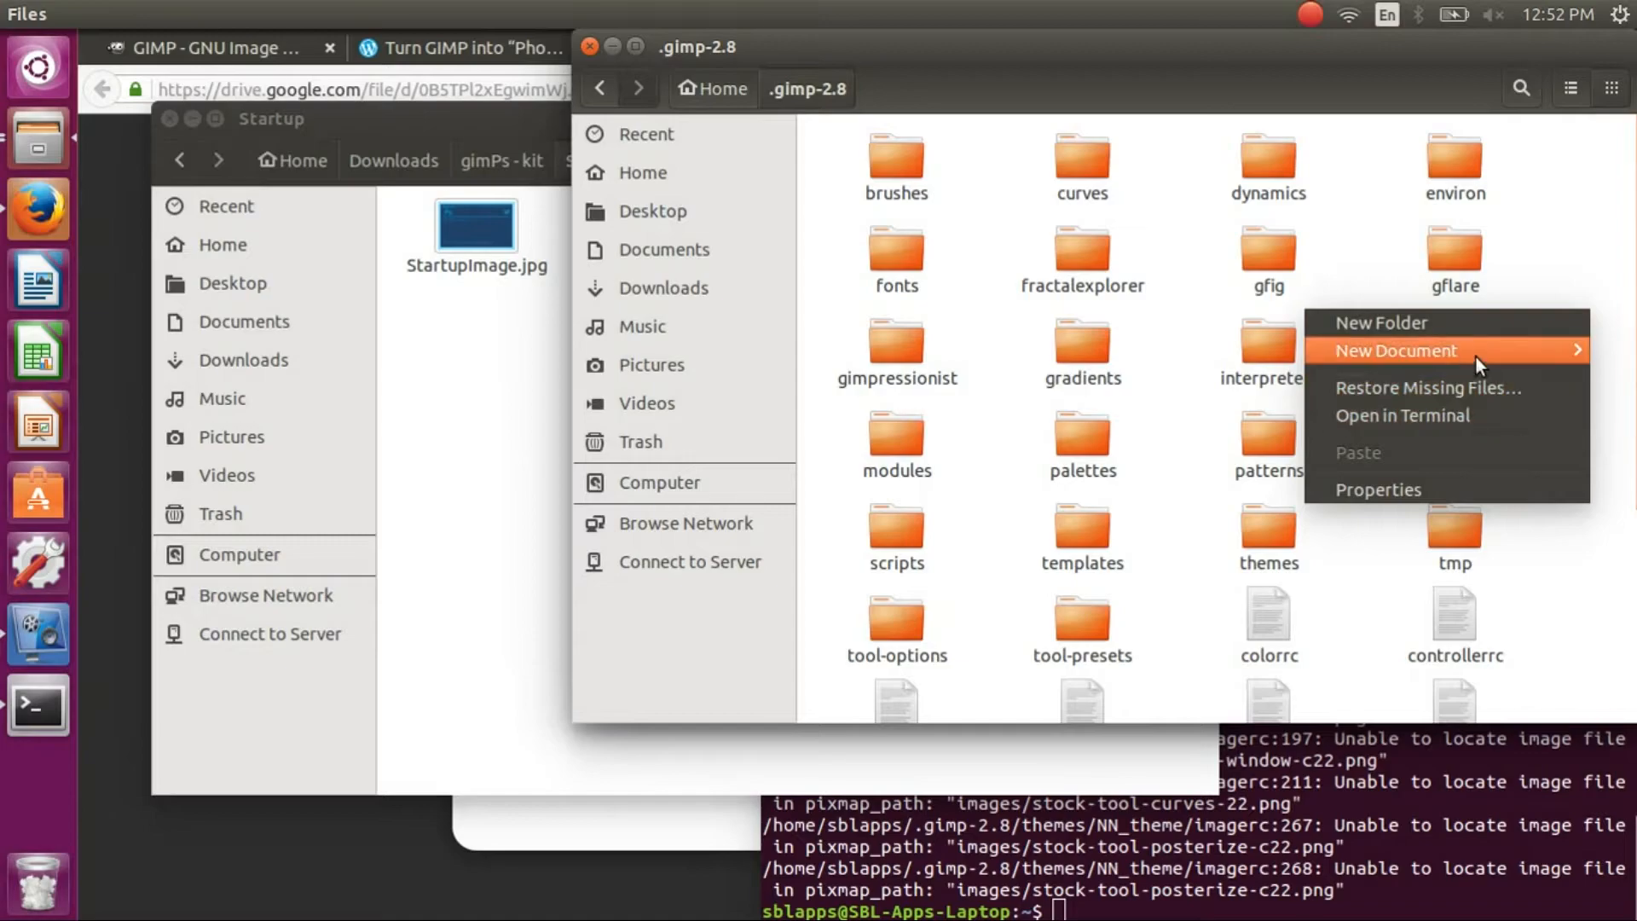
{"action": "left_click", "coordinate": [1455, 326]}
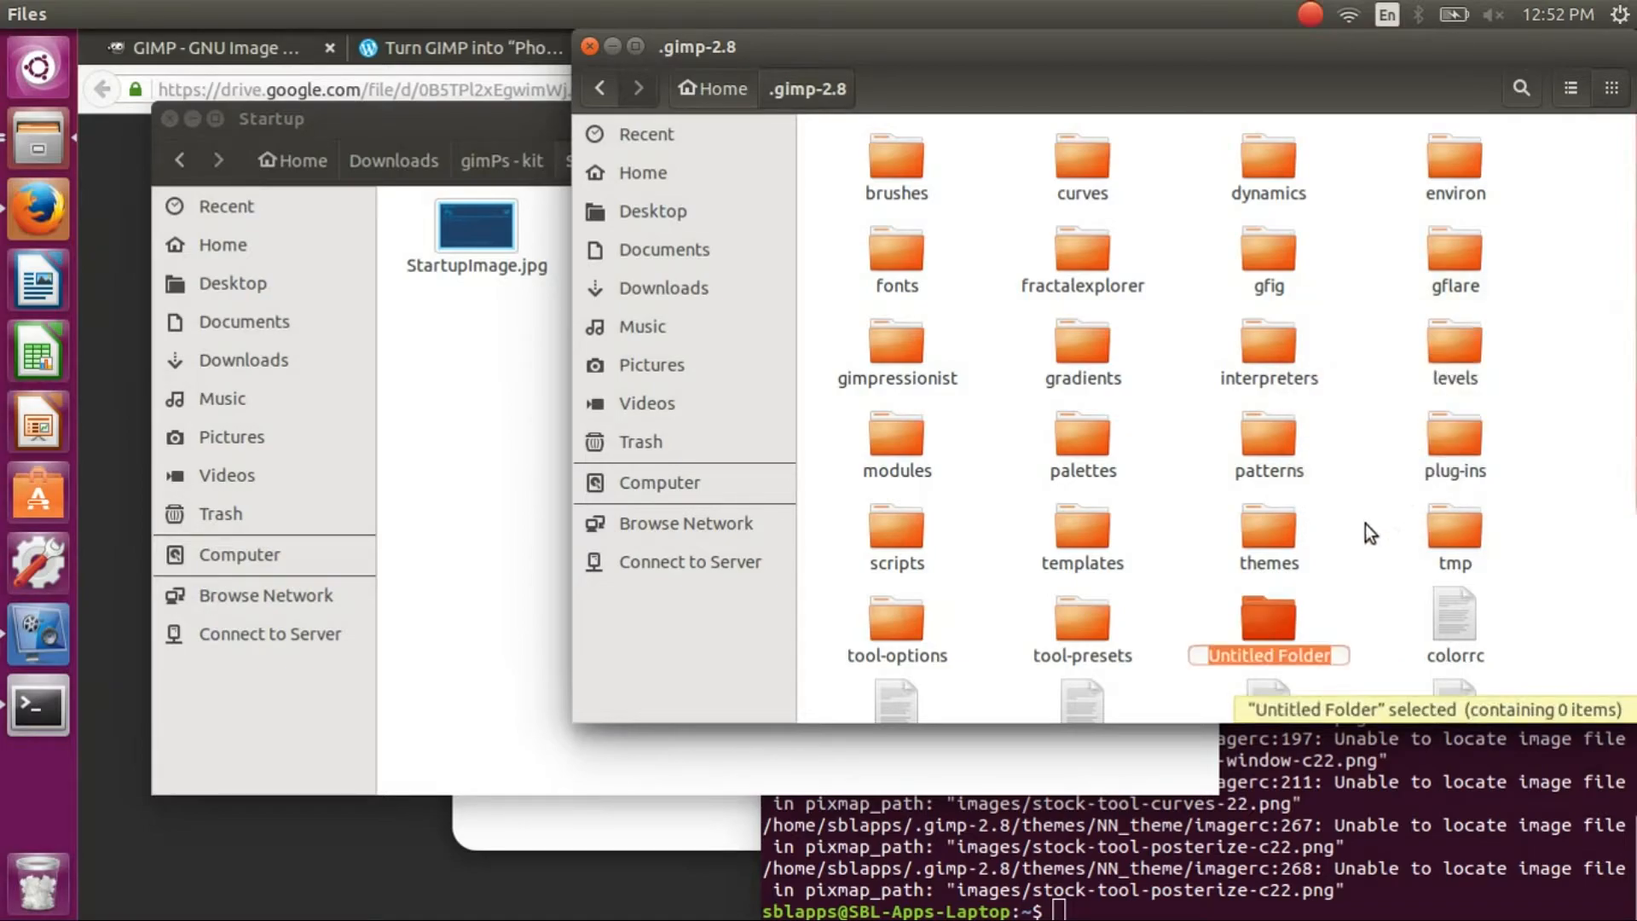
{"action": "type", "text": "spla"}
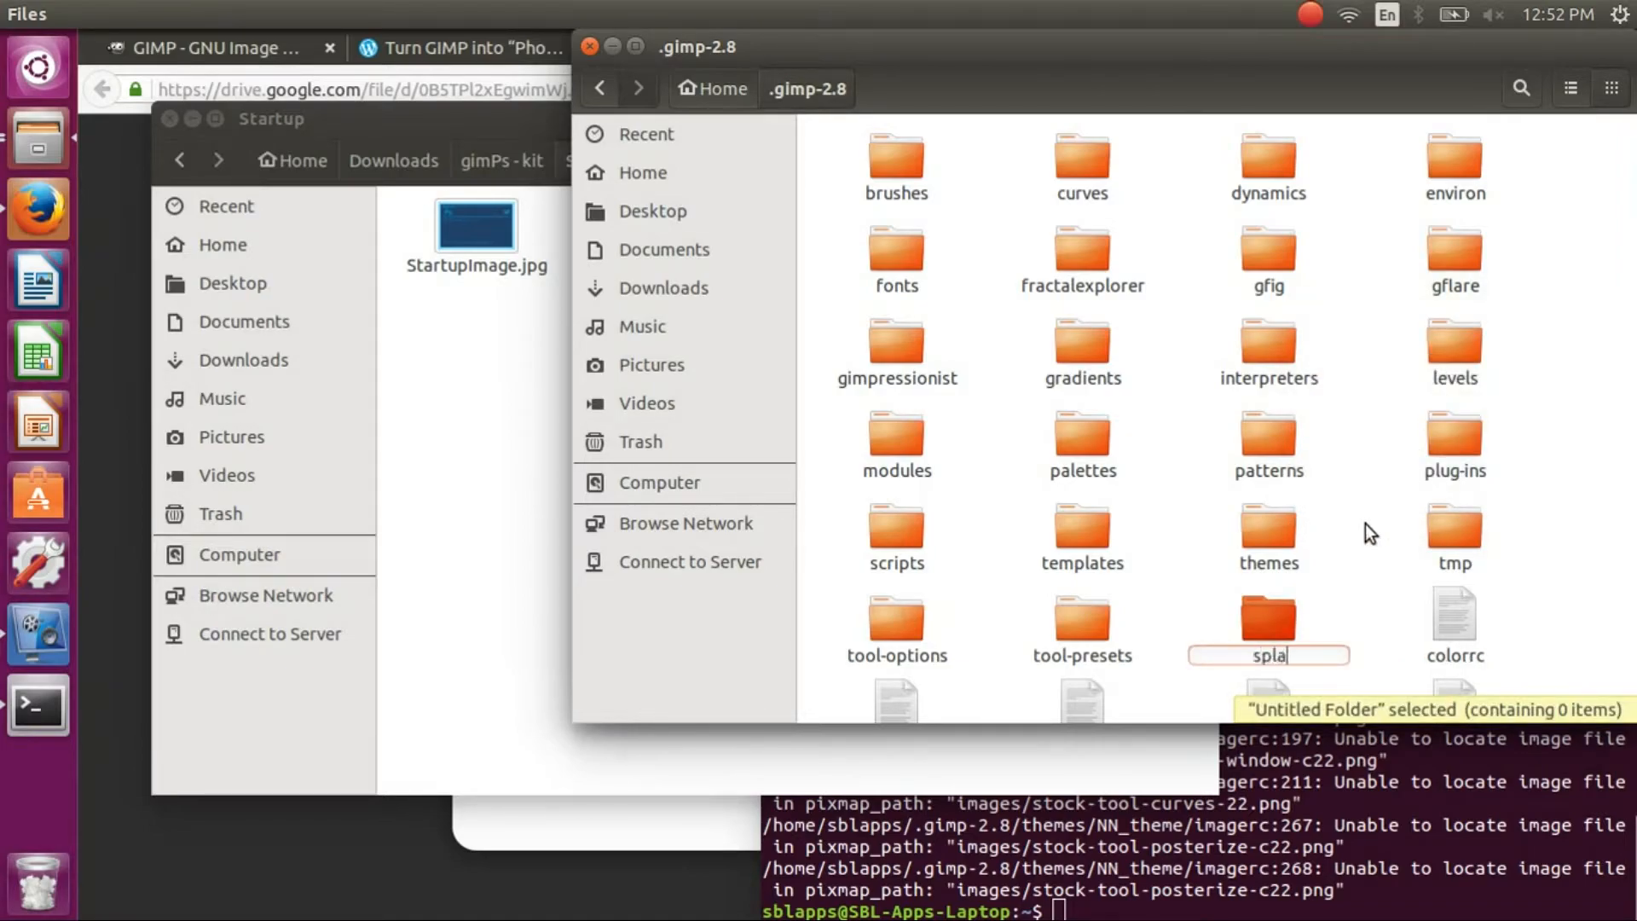
{"action": "type", "text": "shes"}
{"action": "key", "text": "Return"}
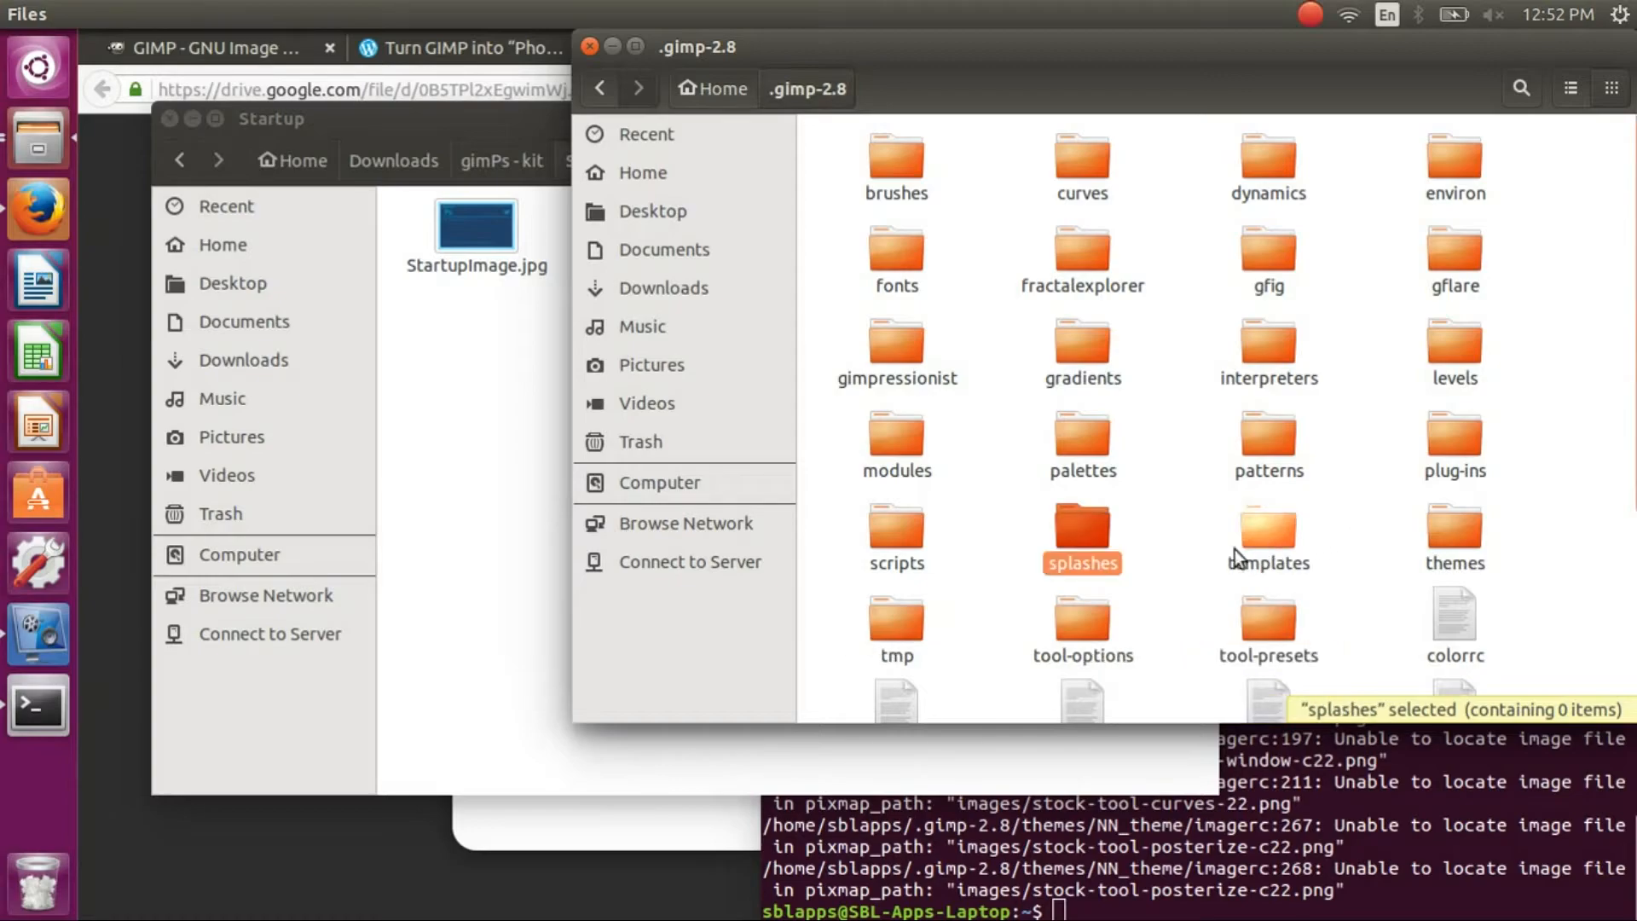
- Move StartupImage.jpg from the Startup folder into the splashes folder, return to Home and close that file manager window
{"action": "double_click", "coordinate": [1084, 530]}
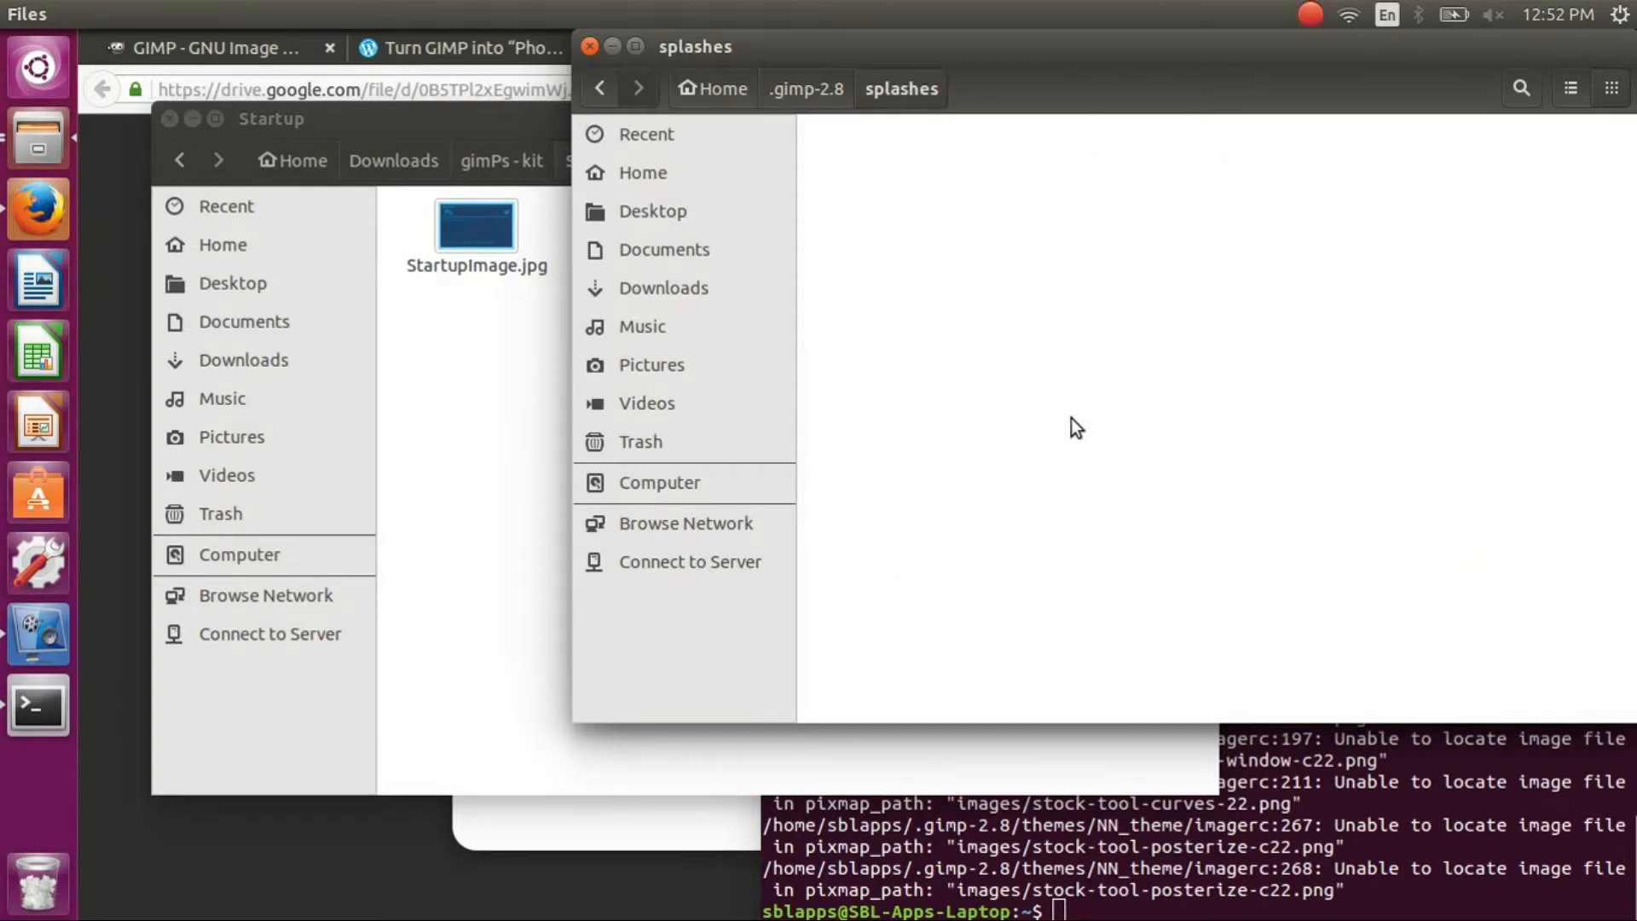
{"action": "left_click_drag", "start_coordinate": [428, 214], "coordinate": [1364, 238]}
{"action": "left_click", "coordinate": [805, 88]}
{"action": "left_click", "coordinate": [713, 88]}
{"action": "left_click", "coordinate": [590, 46]}
- Start GIMP with the gimp command in the terminal to check its startup splash image, and quit it
{"action": "left_click", "coordinate": [1162, 915]}
{"action": "type", "text": "gimp"}
{"action": "key", "text": "Return"}
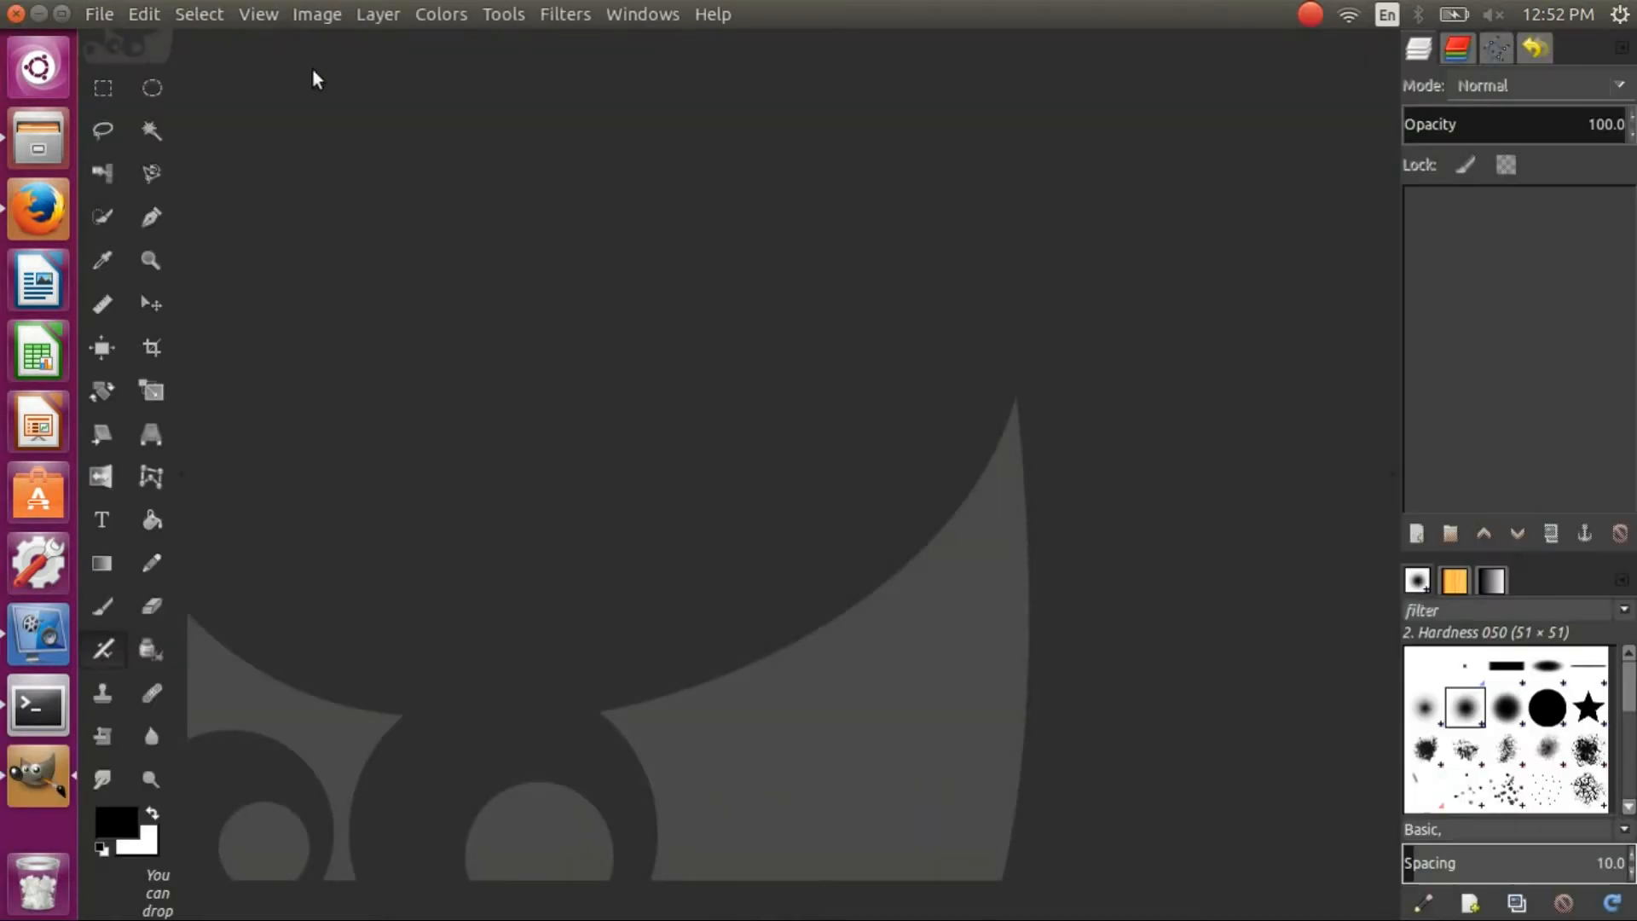
{"action": "left_click", "coordinate": [16, 14]}
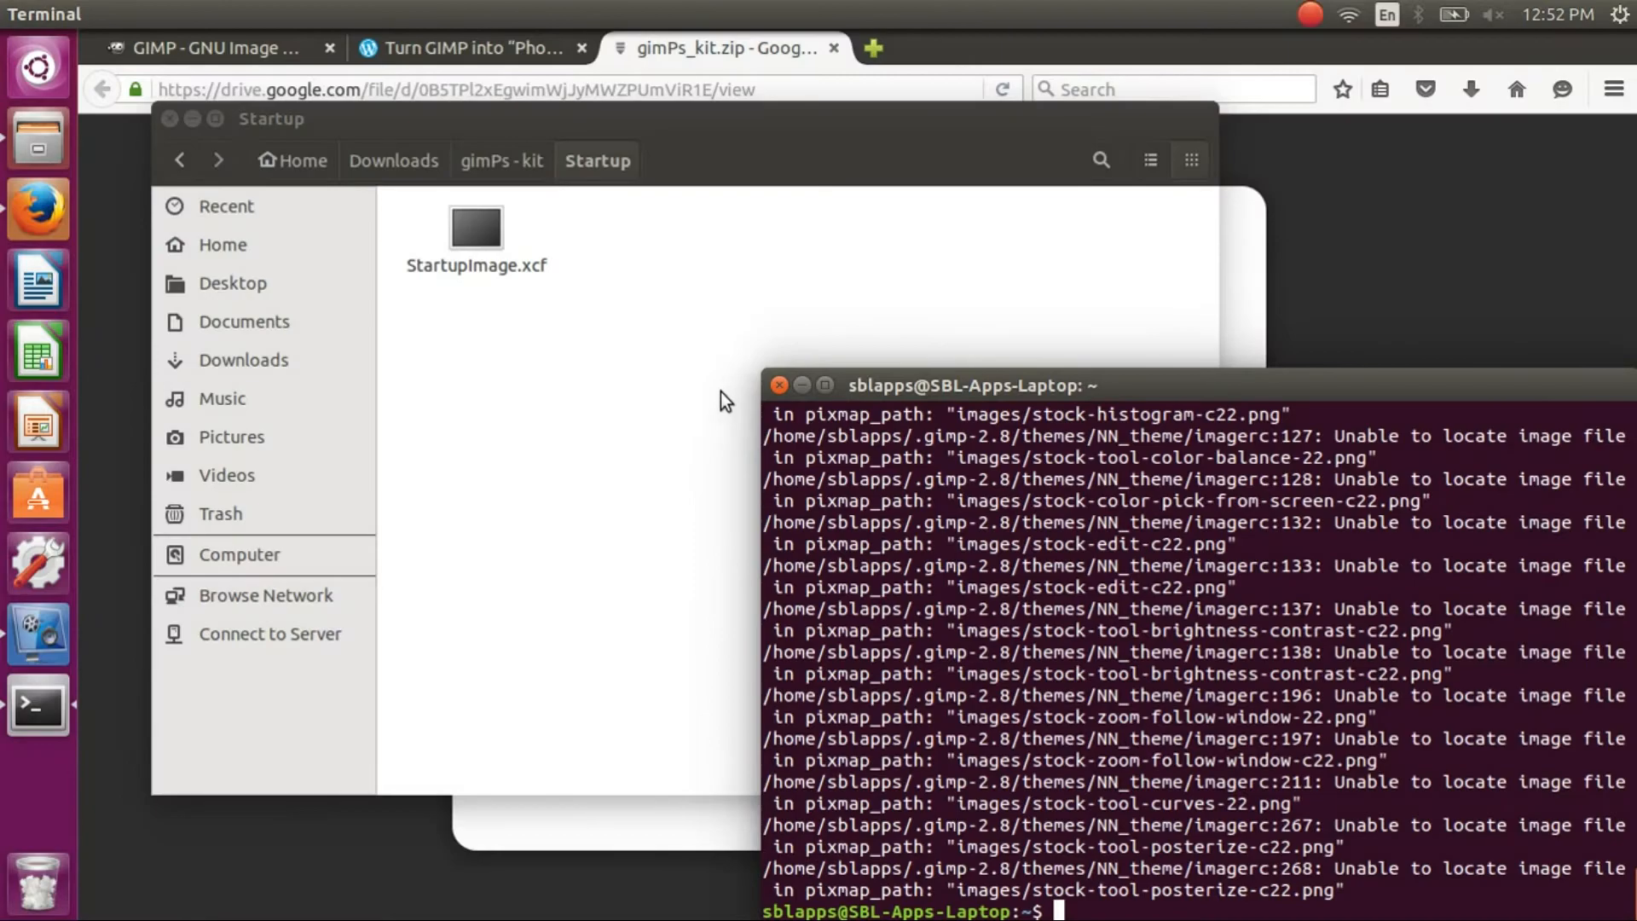
- Go up to the gimPs - kit folder and open its Icon folder
{"action": "left_click", "coordinate": [724, 380]}
{"action": "left_click", "coordinate": [517, 154]}
{"action": "left_click", "coordinate": [738, 535]}
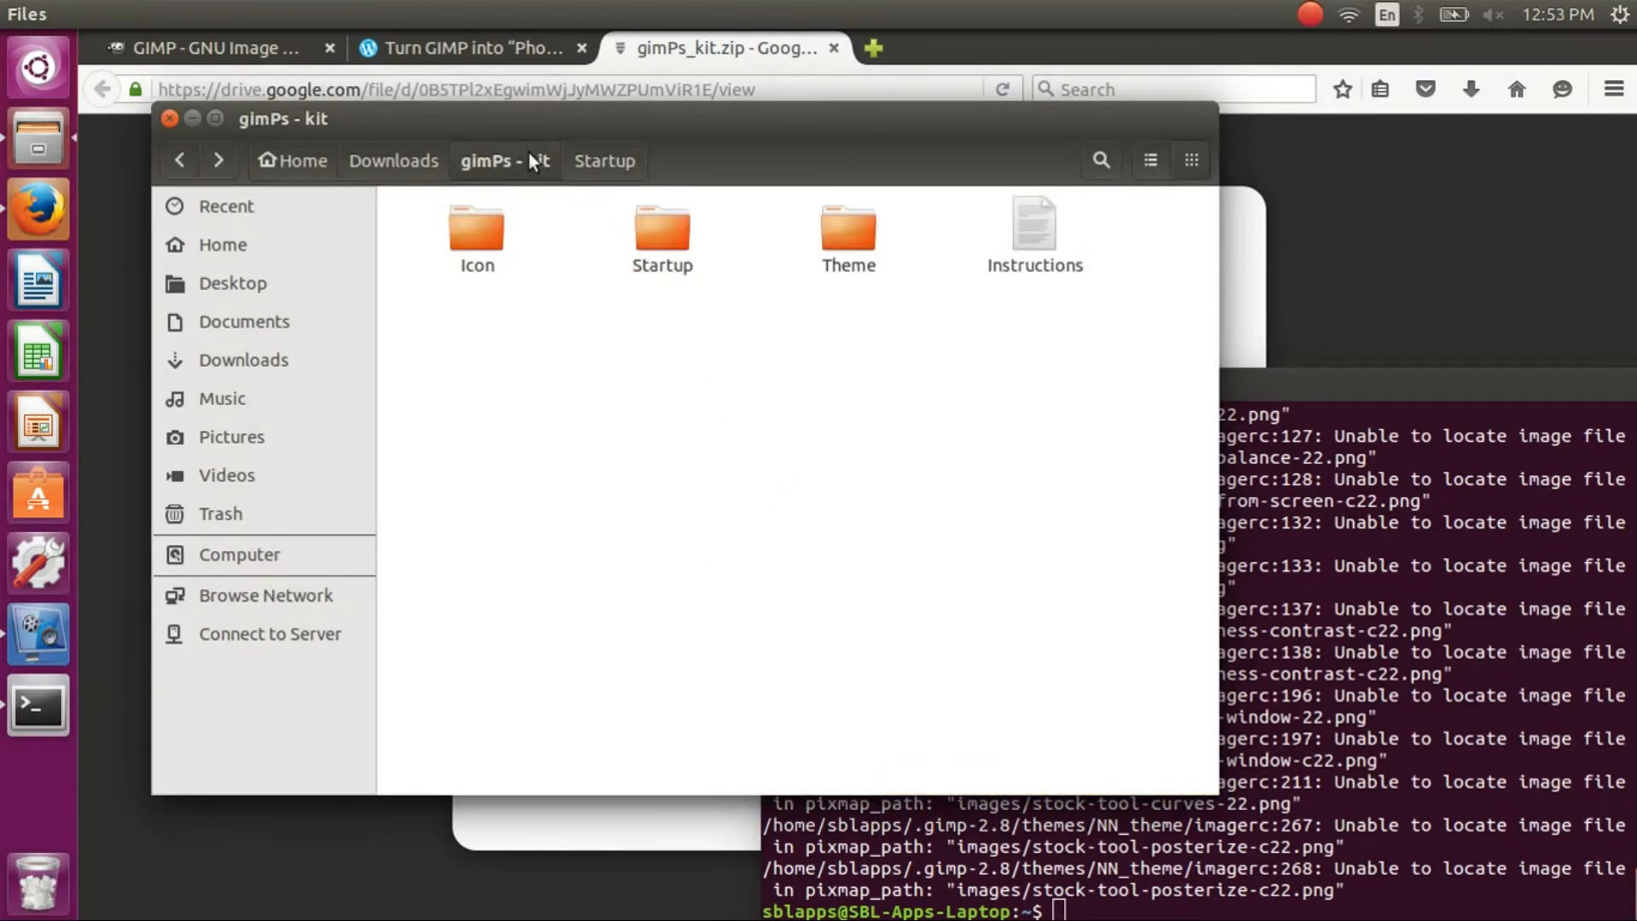
{"action": "left_click", "coordinate": [457, 229]}
{"action": "double_click", "coordinate": [464, 220]}
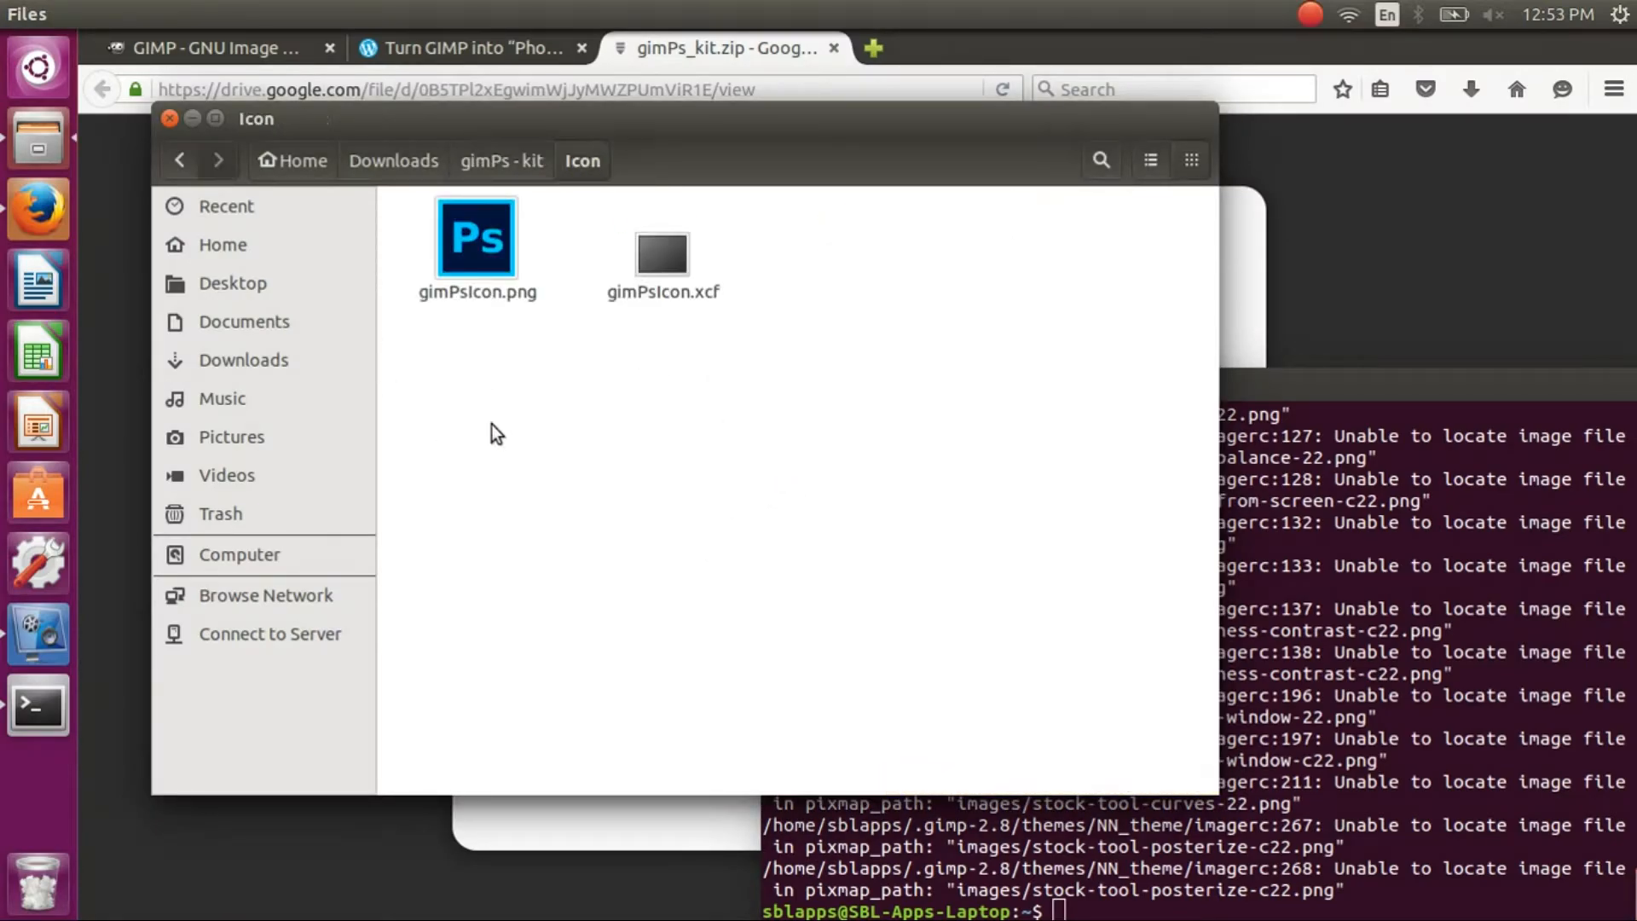
- View gimPsIcon.png in full screen, leave full screen and close the image viewer
{"action": "double_click", "coordinate": [464, 256]}
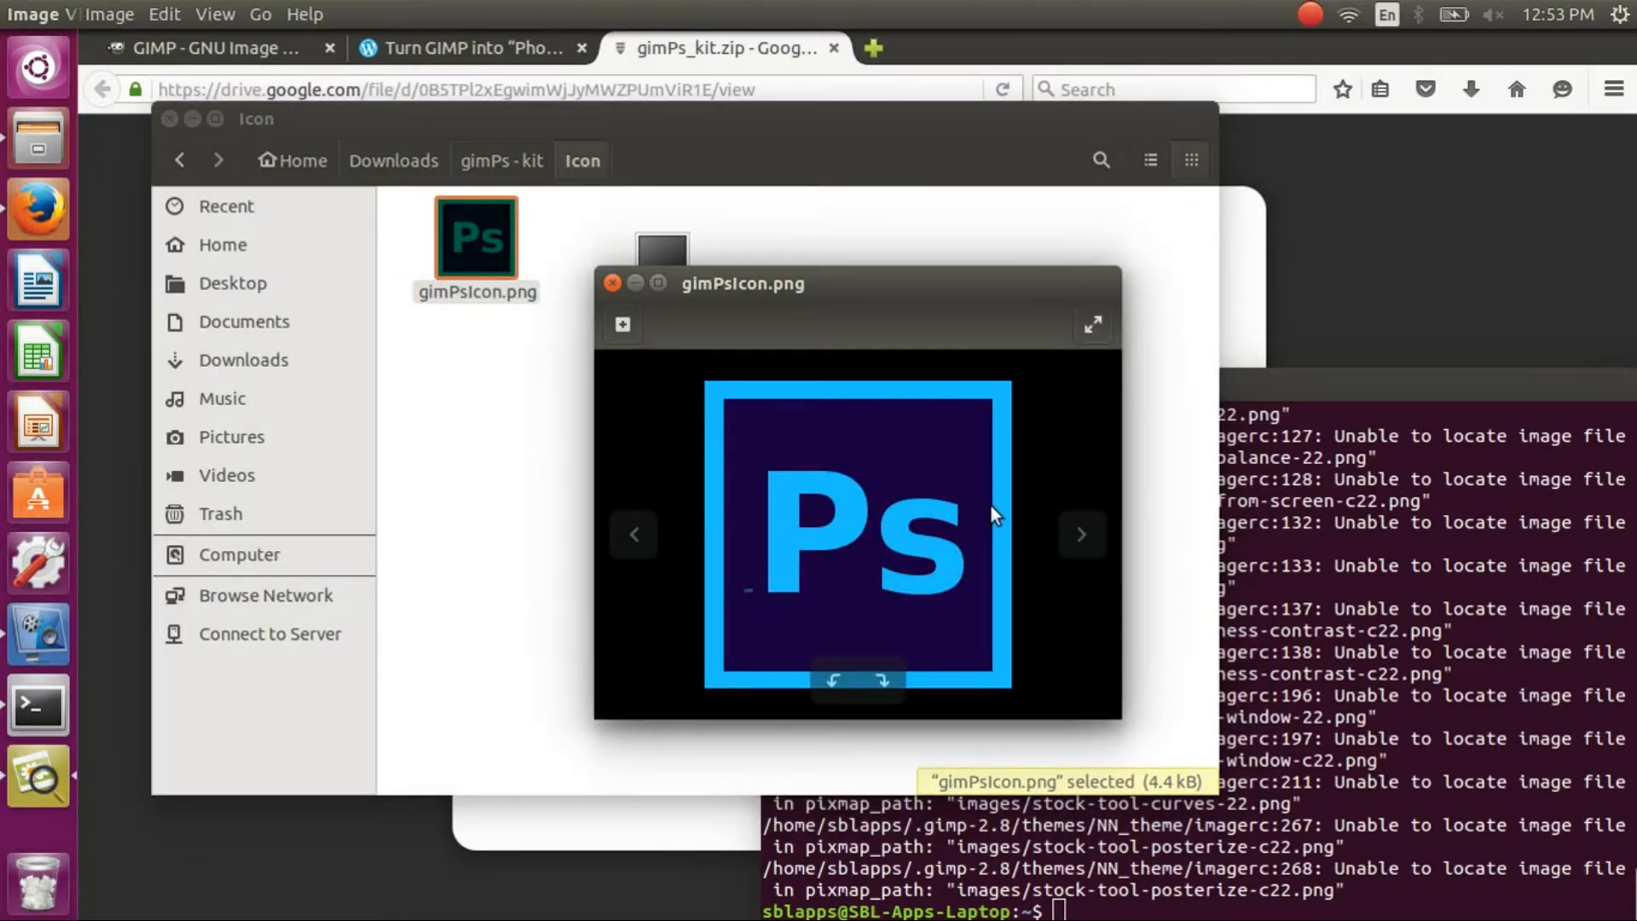
{"action": "left_click", "coordinate": [1090, 327]}
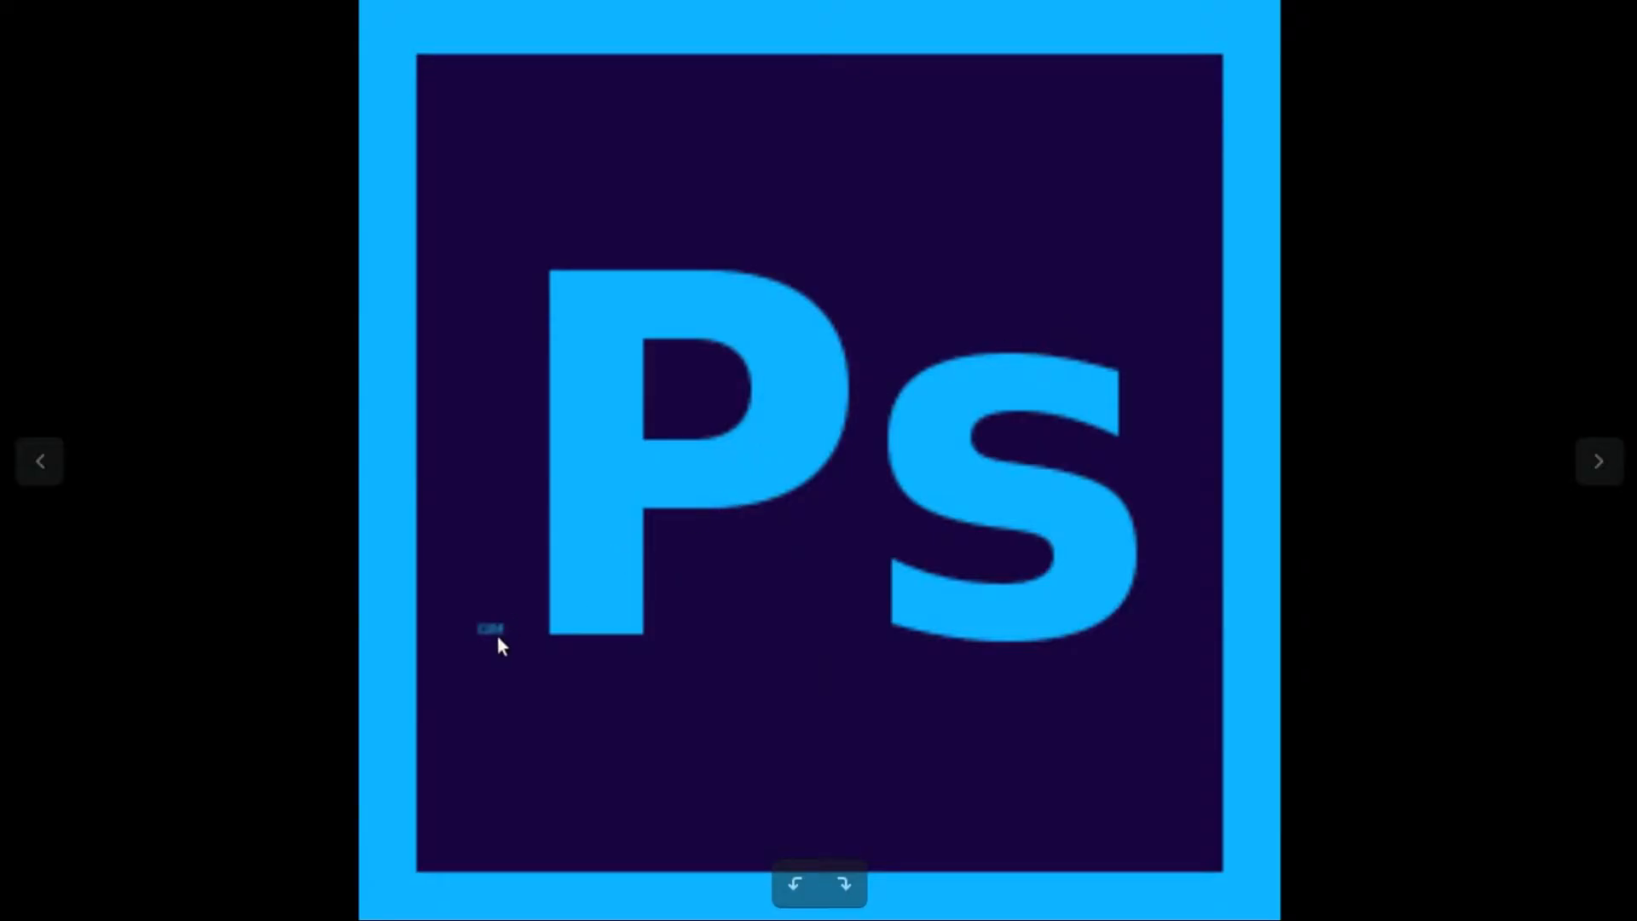
{"action": "mouse_move", "coordinate": [597, 4]}
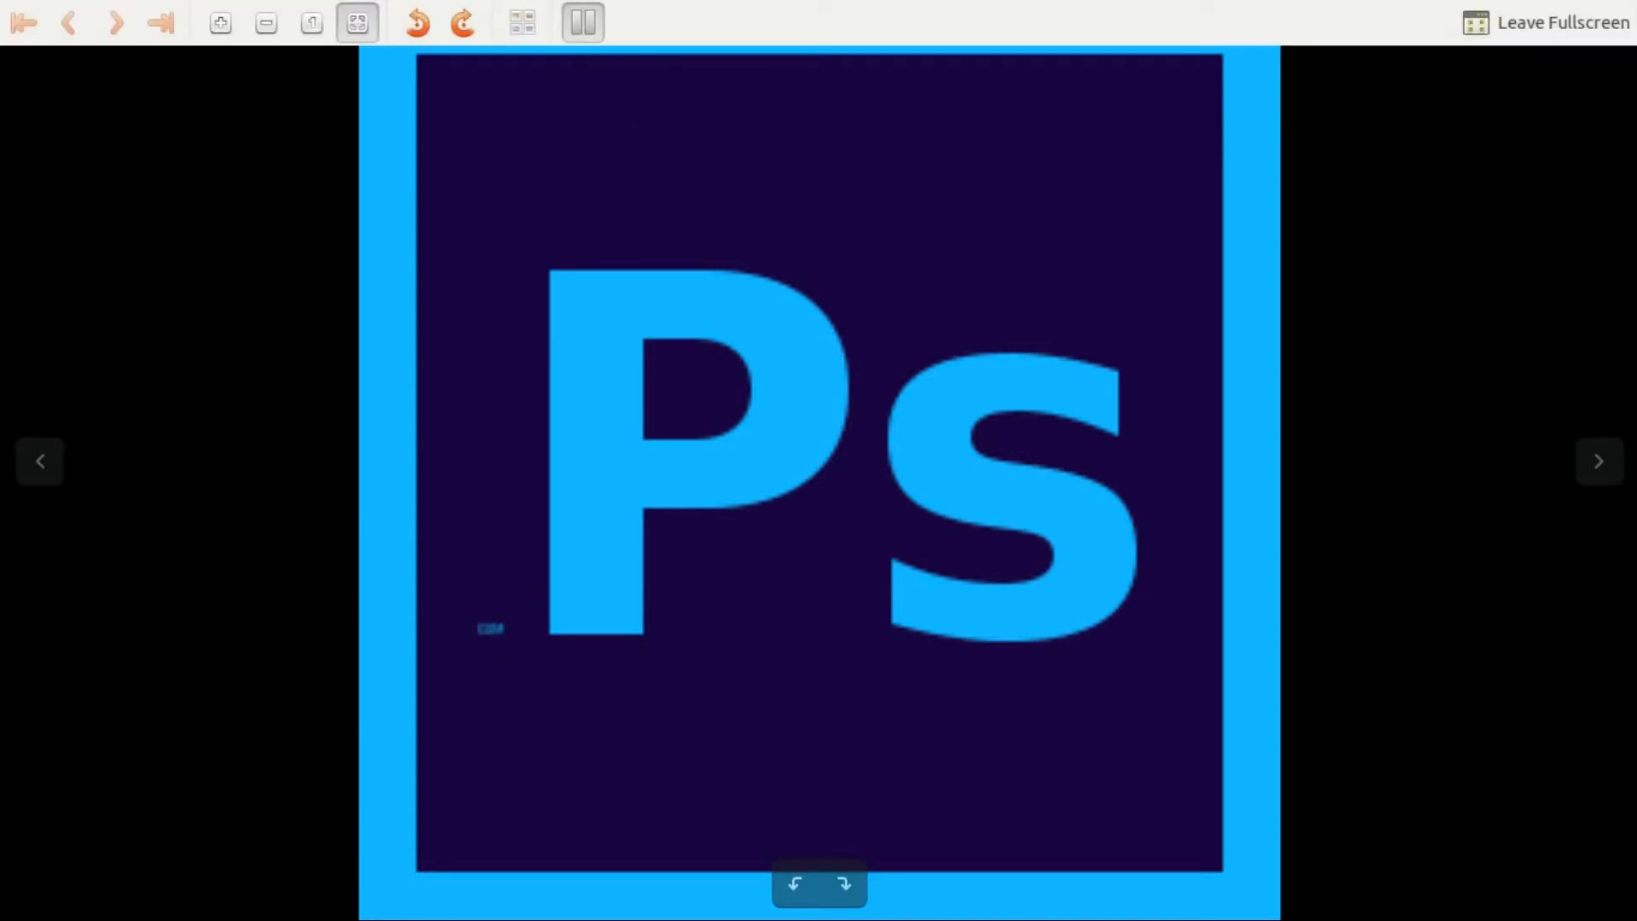
{"action": "left_click", "coordinate": [1587, 23]}
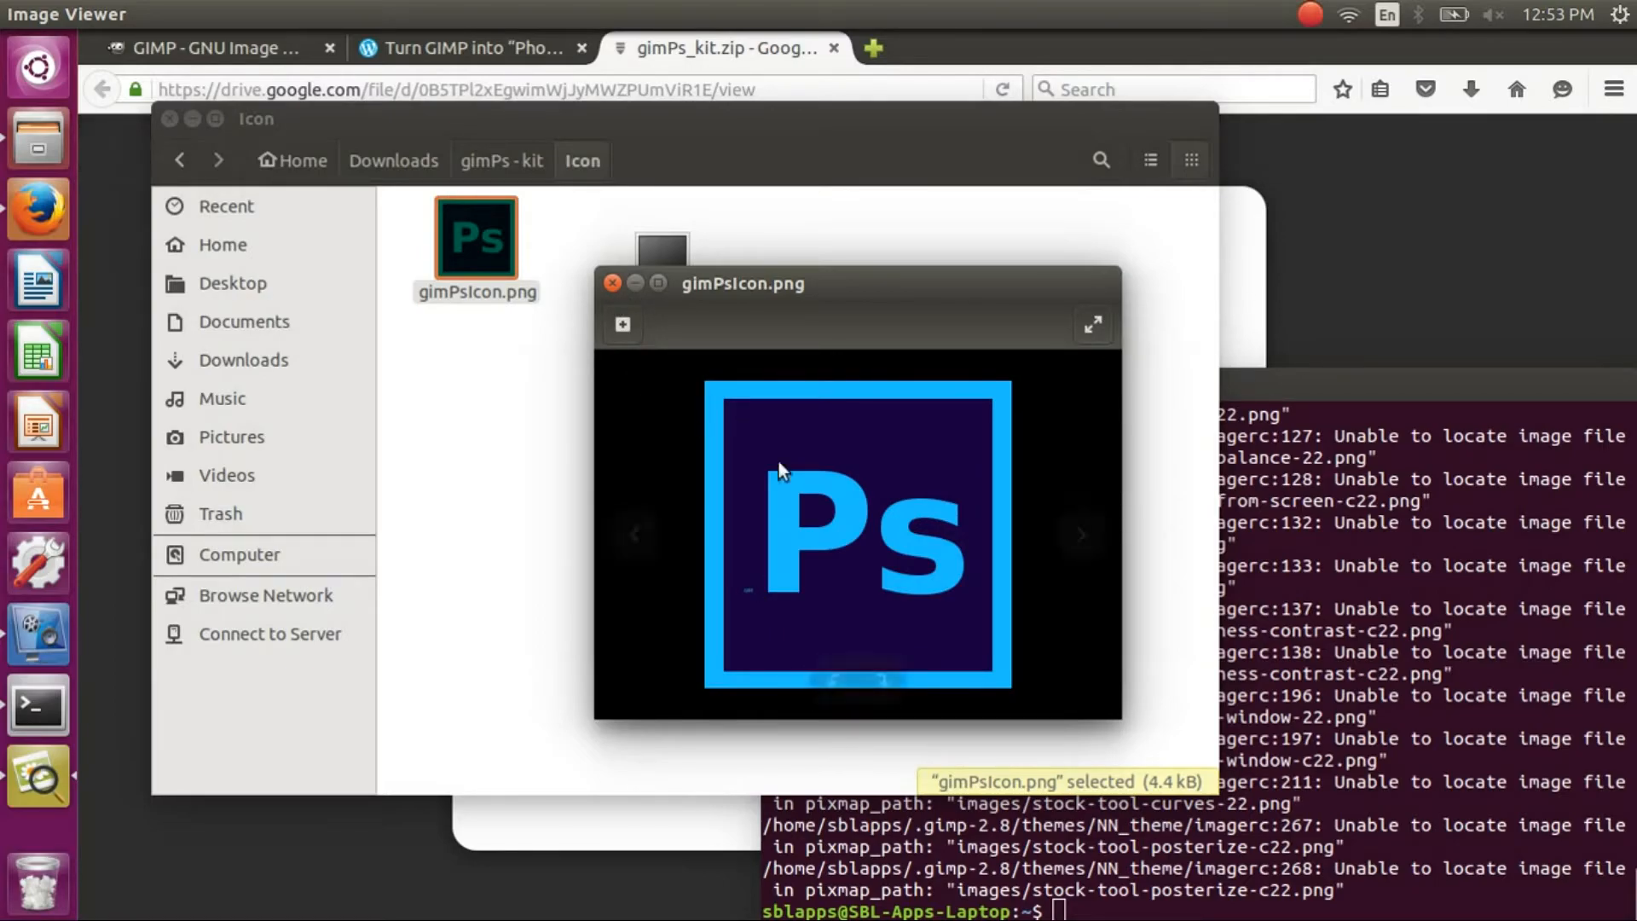
{"action": "left_click", "coordinate": [612, 283]}
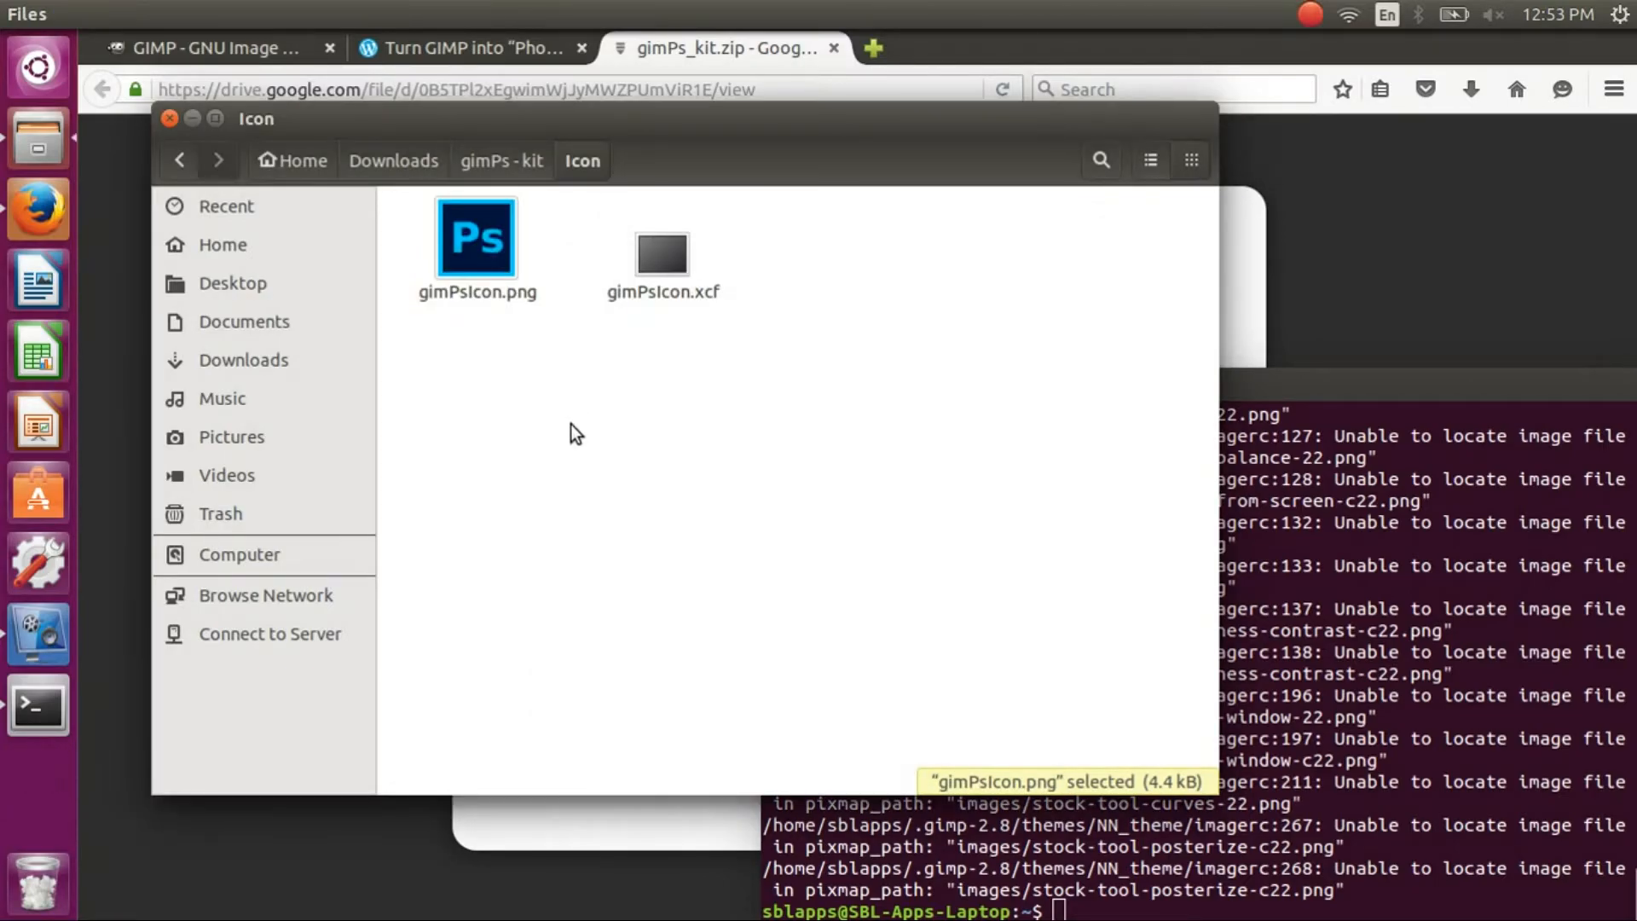
- Start GIMP from the terminal to look at its launcher icon, and quit it again
{"action": "left_click", "coordinate": [1166, 916]}
{"action": "type", "text": "gimp"}
{"action": "key", "text": "Return"}
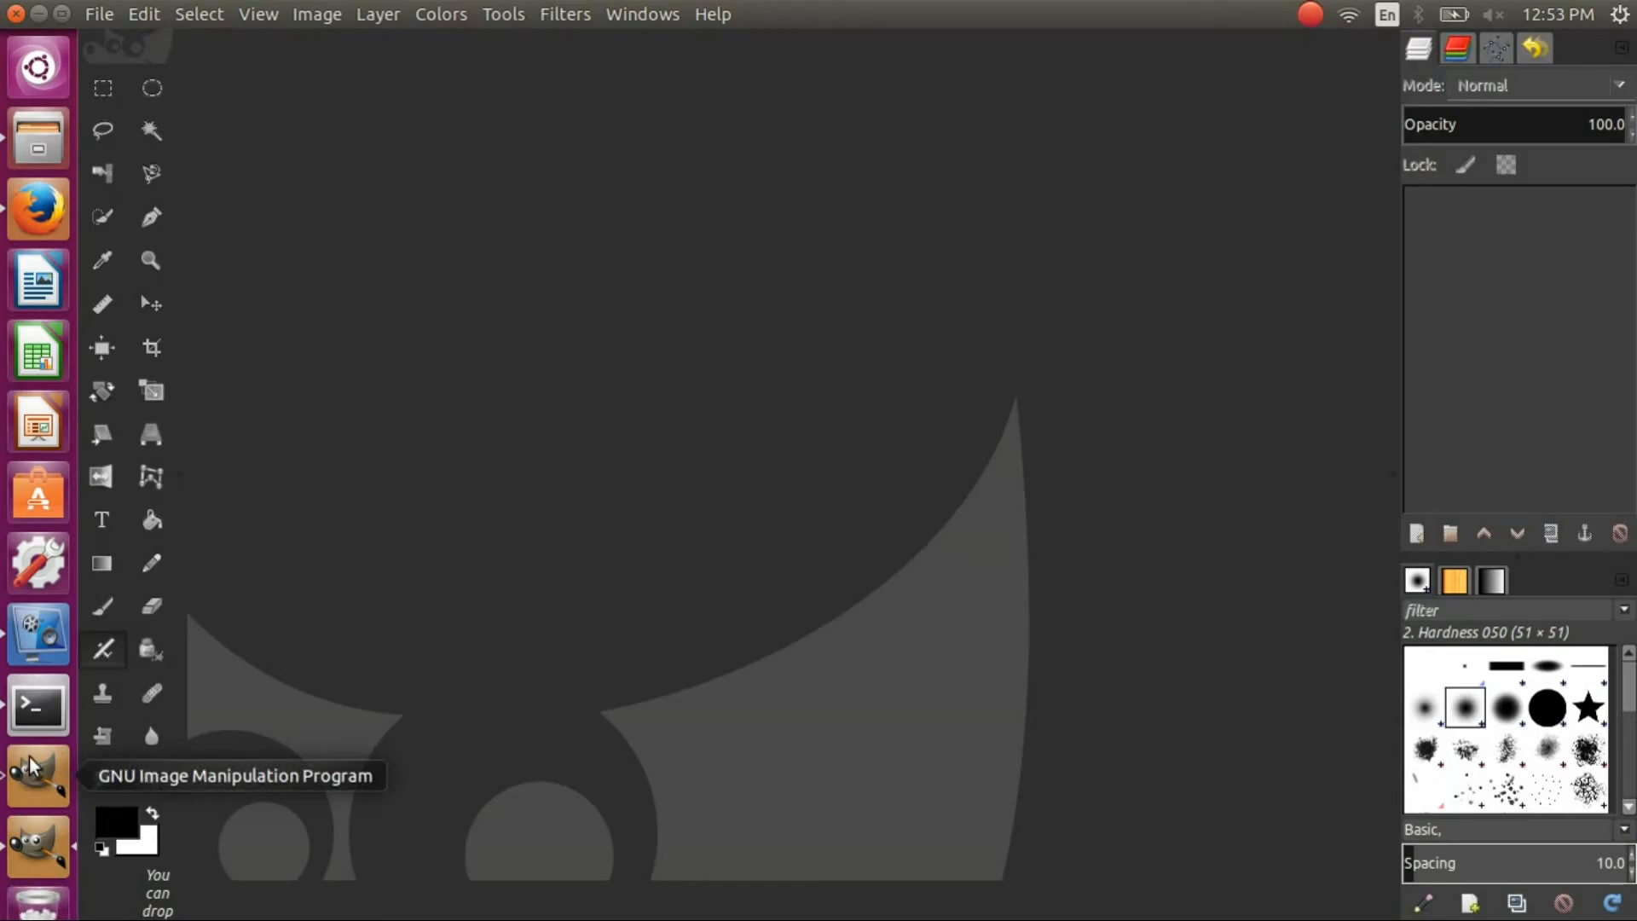
{"action": "left_click", "coordinate": [12, 13]}
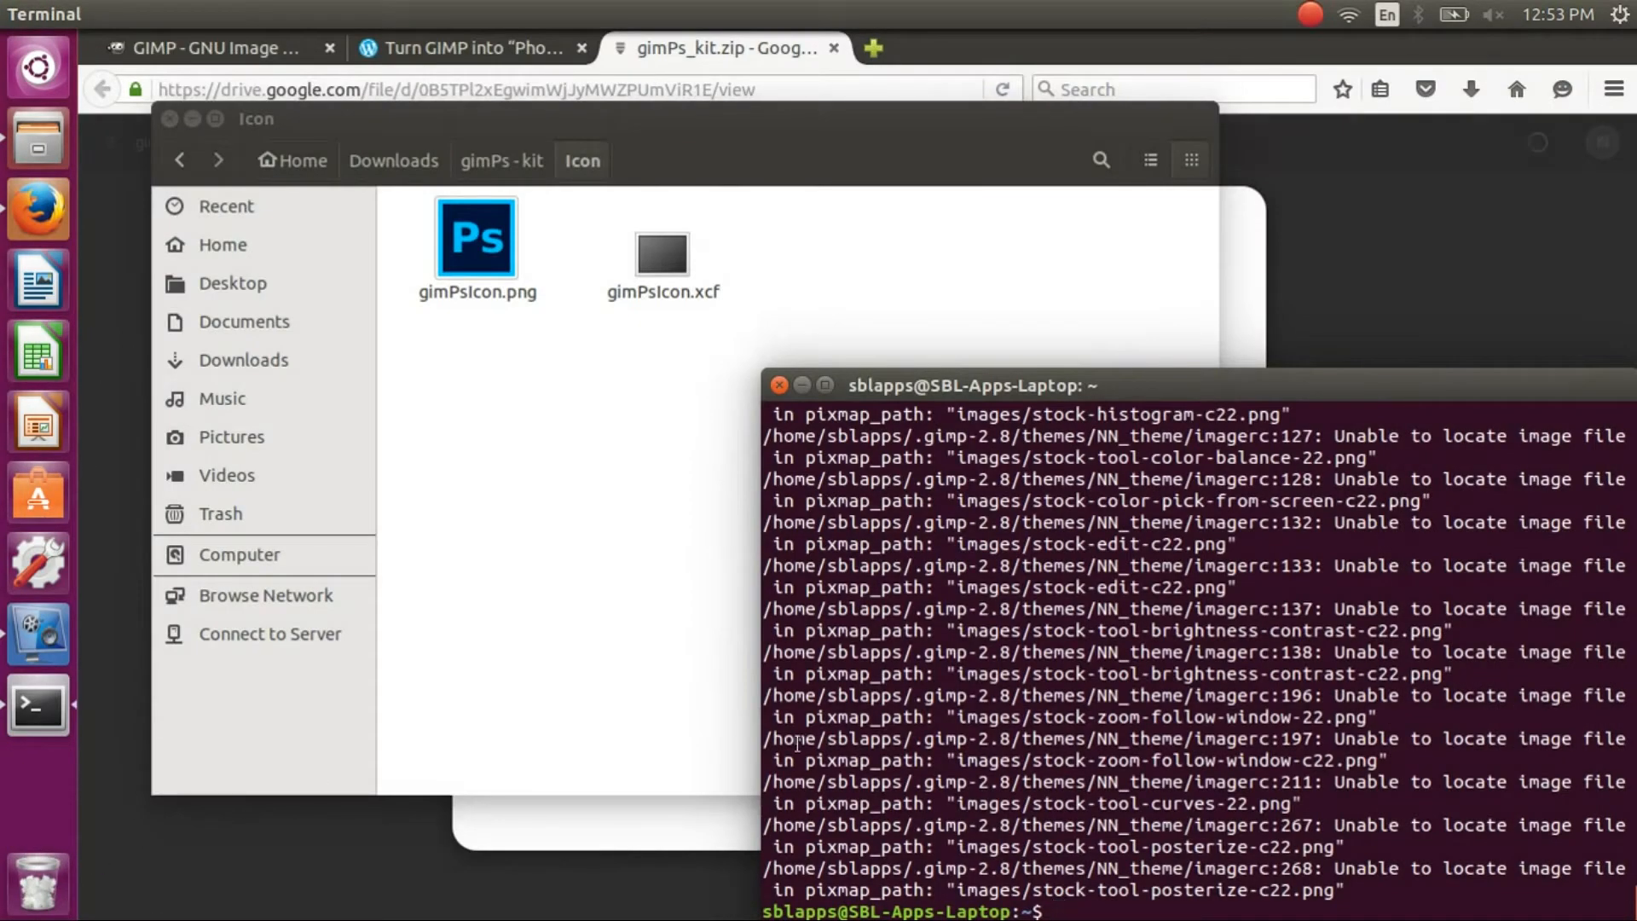
{"action": "left_click", "coordinate": [539, 394]}
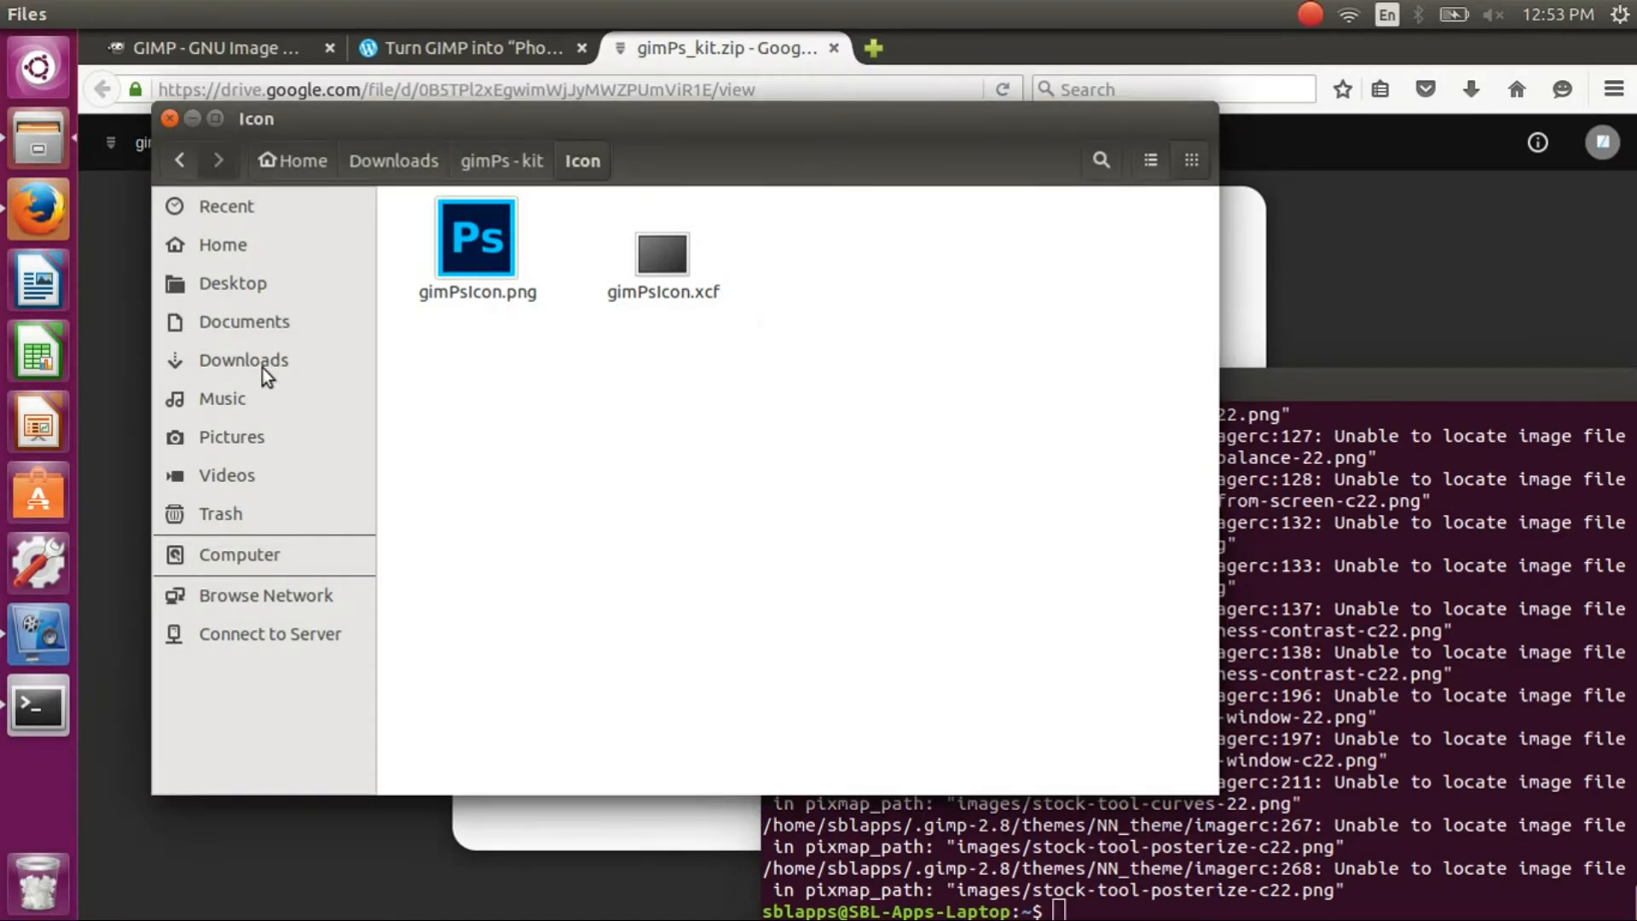
{"action": "left_click", "coordinate": [1240, 915]}
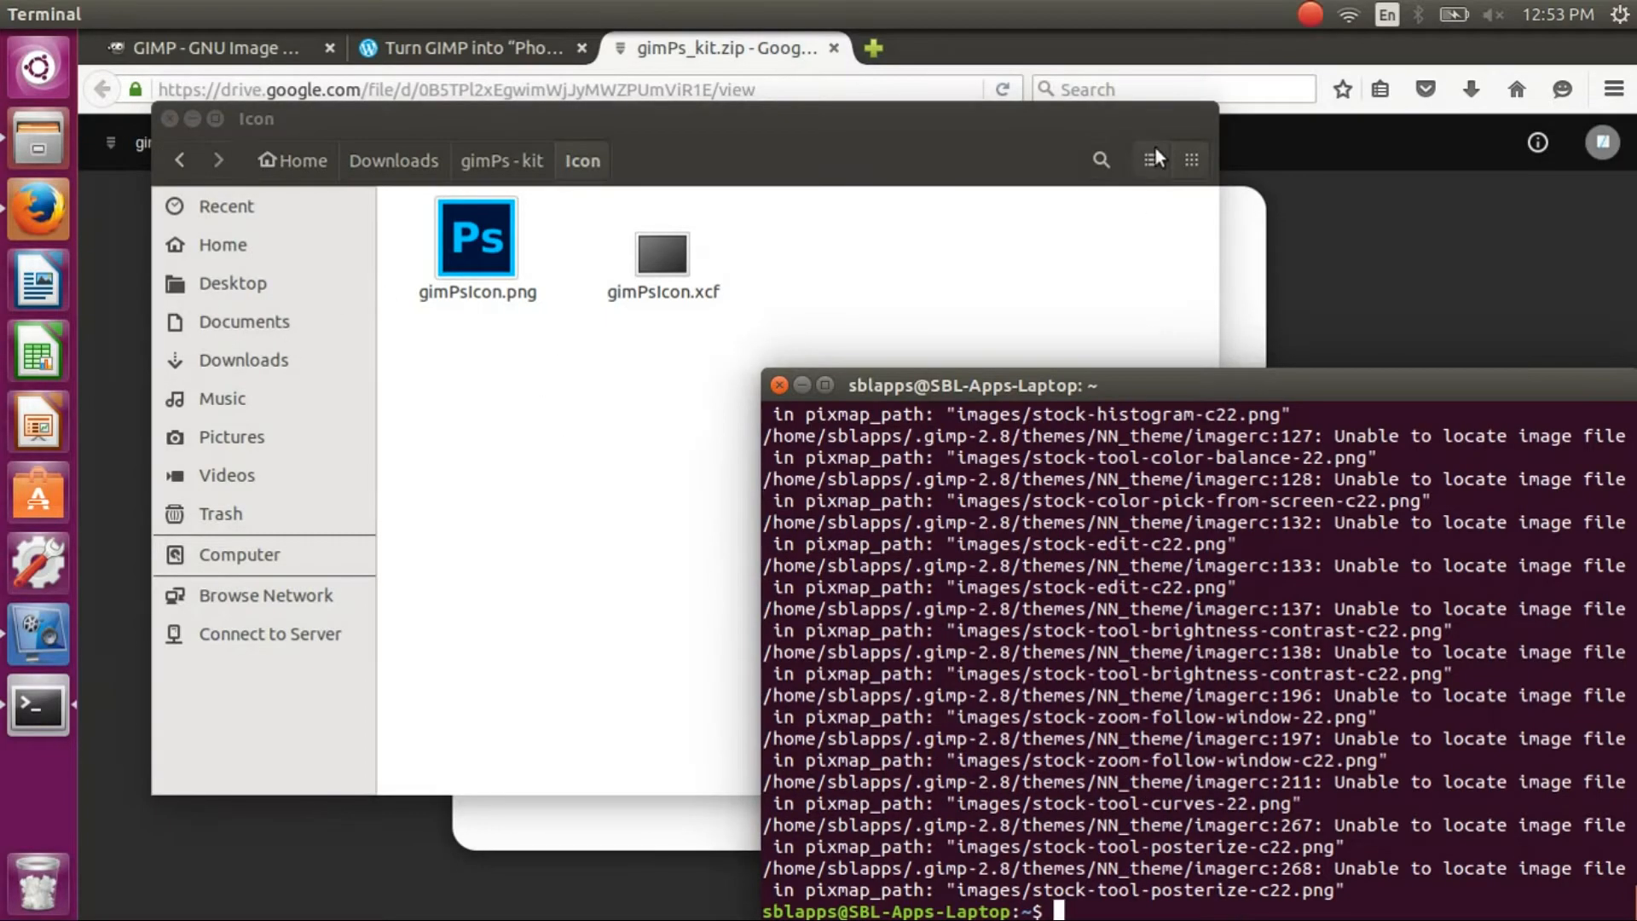
{"action": "left_click_drag", "start_coordinate": [1184, 387], "coordinate": [1051, 197]}
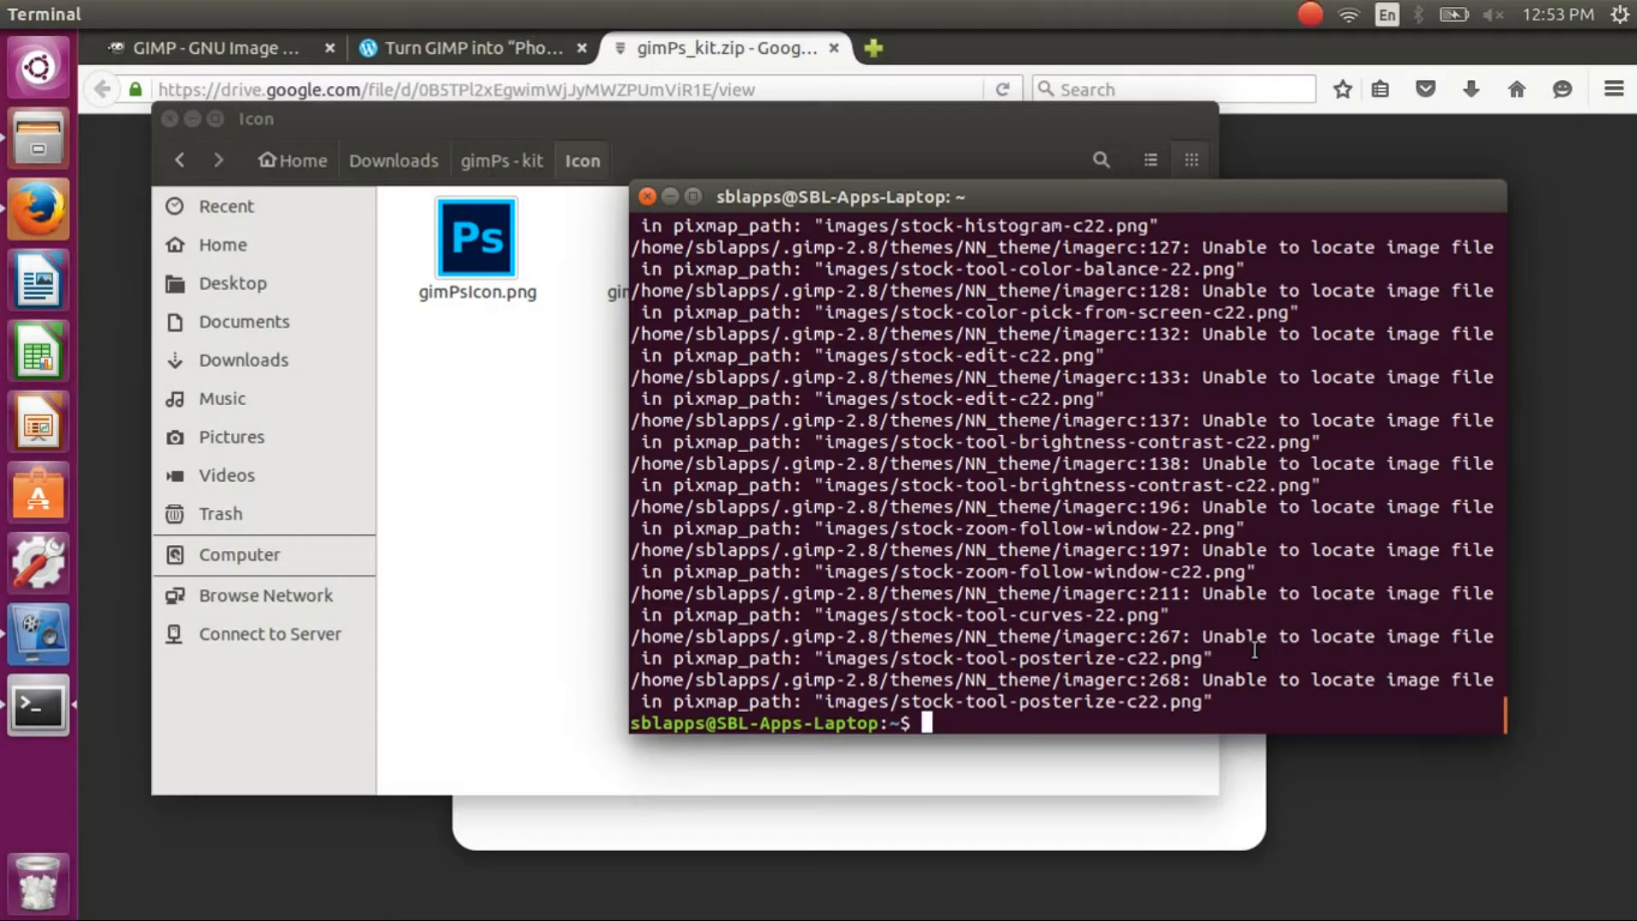
{"action": "left_click", "coordinate": [56, 128]}
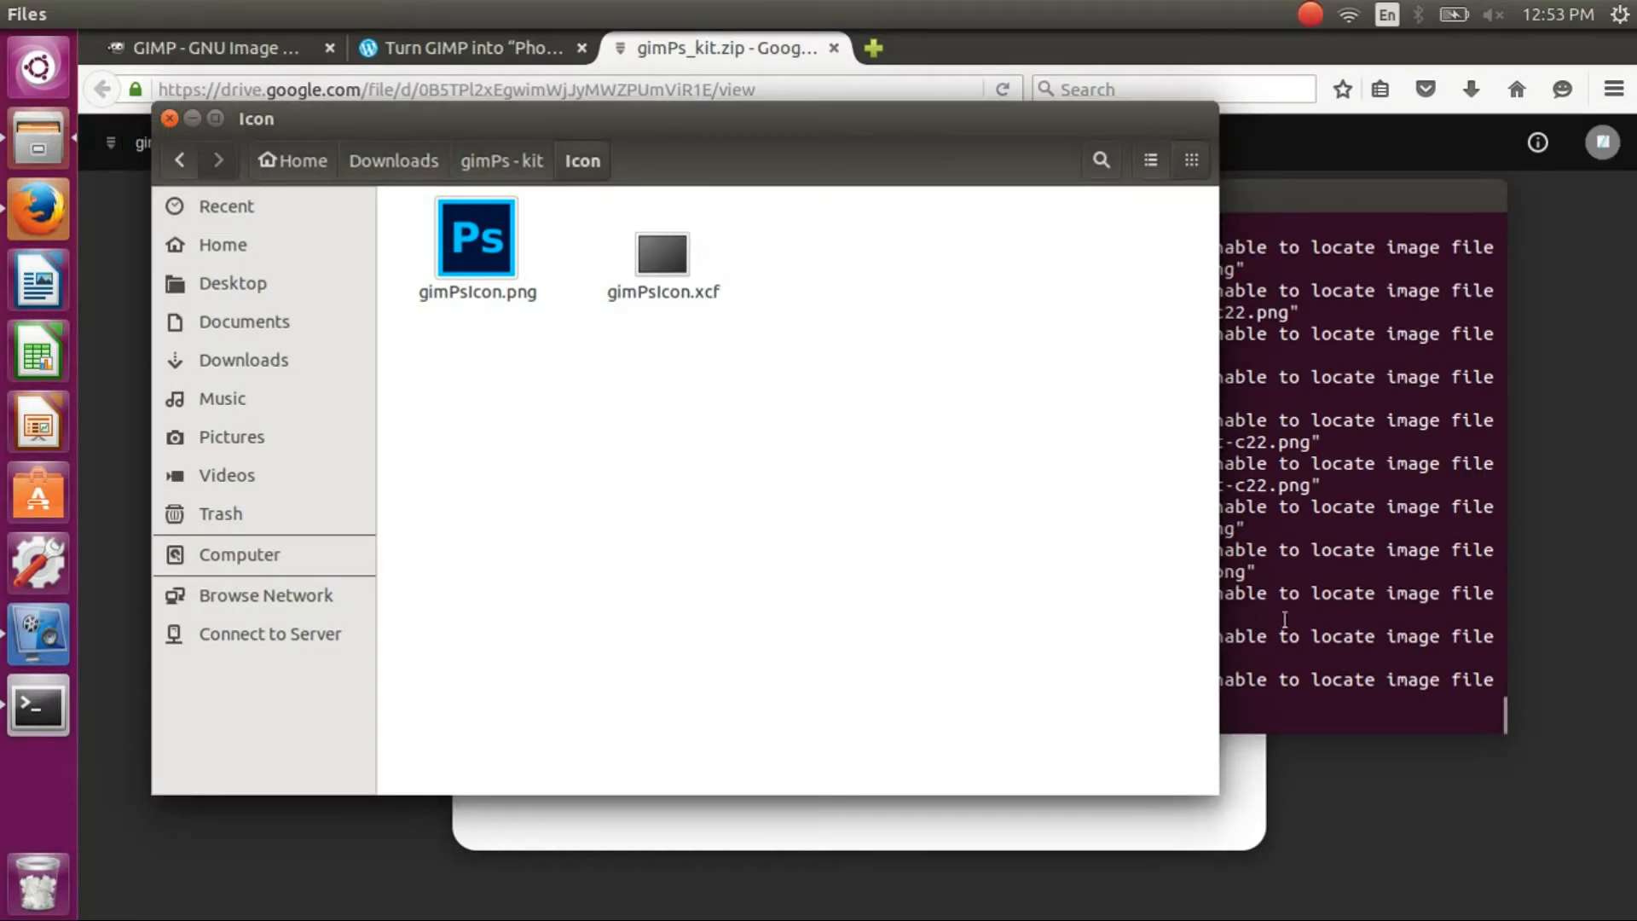
- Run sudo nautilus in the terminal, enter the account password, and reposition the file manager window that opens
{"action": "left_click", "coordinate": [1302, 721]}
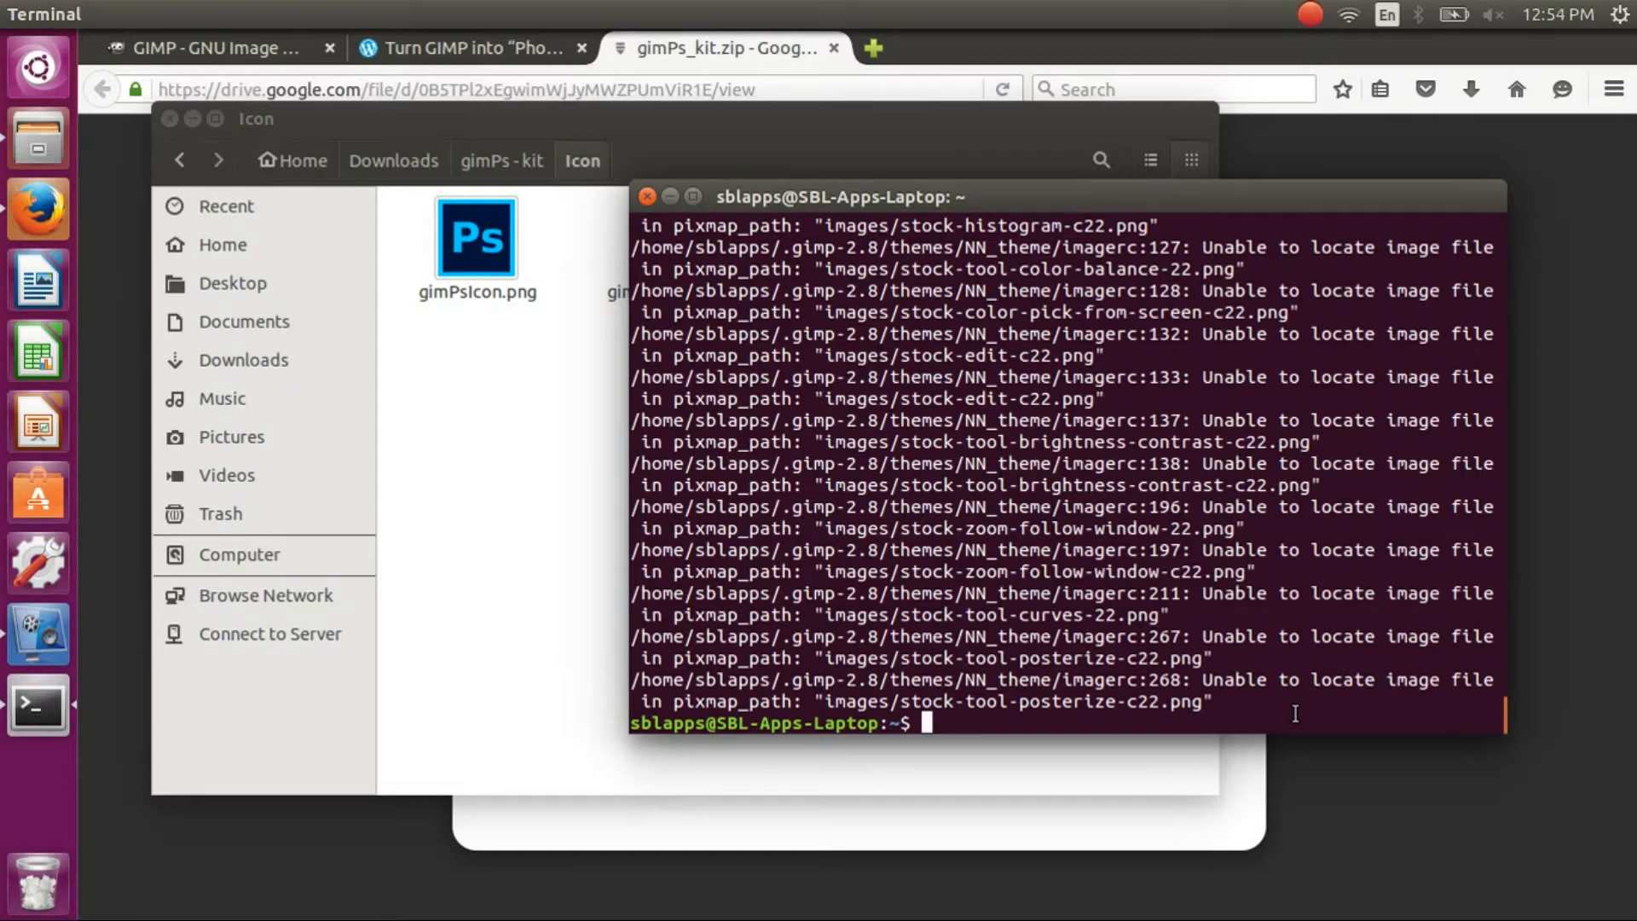
{"action": "type", "text": "sudo nautilus"}
{"action": "key", "text": "Return"}
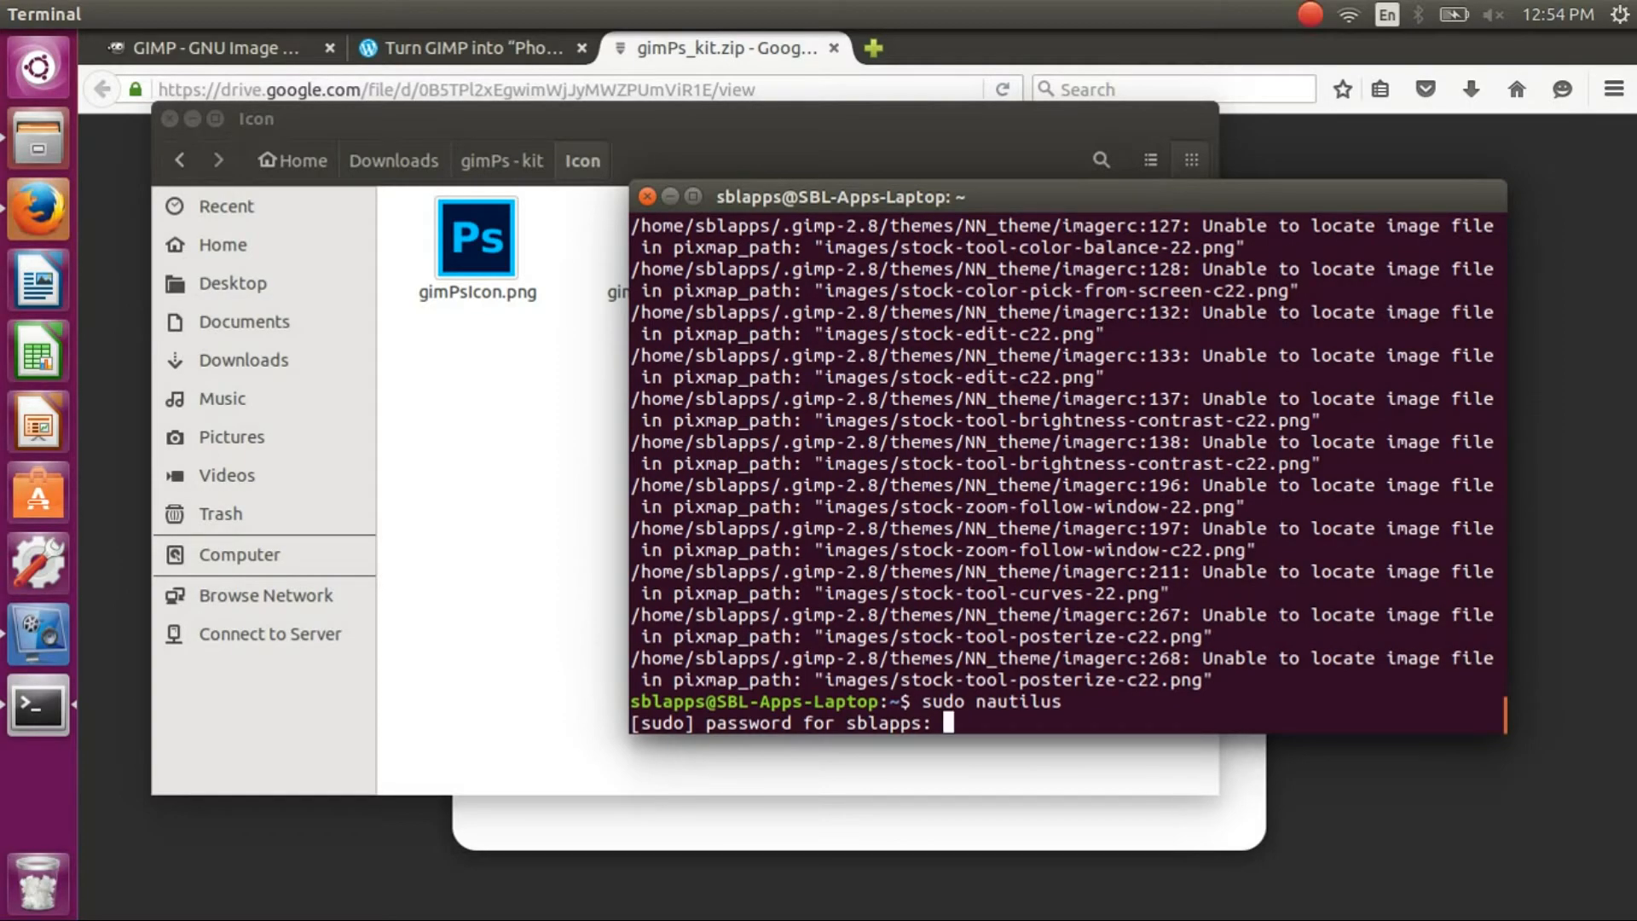
{"action": "key", "text": "Return"}
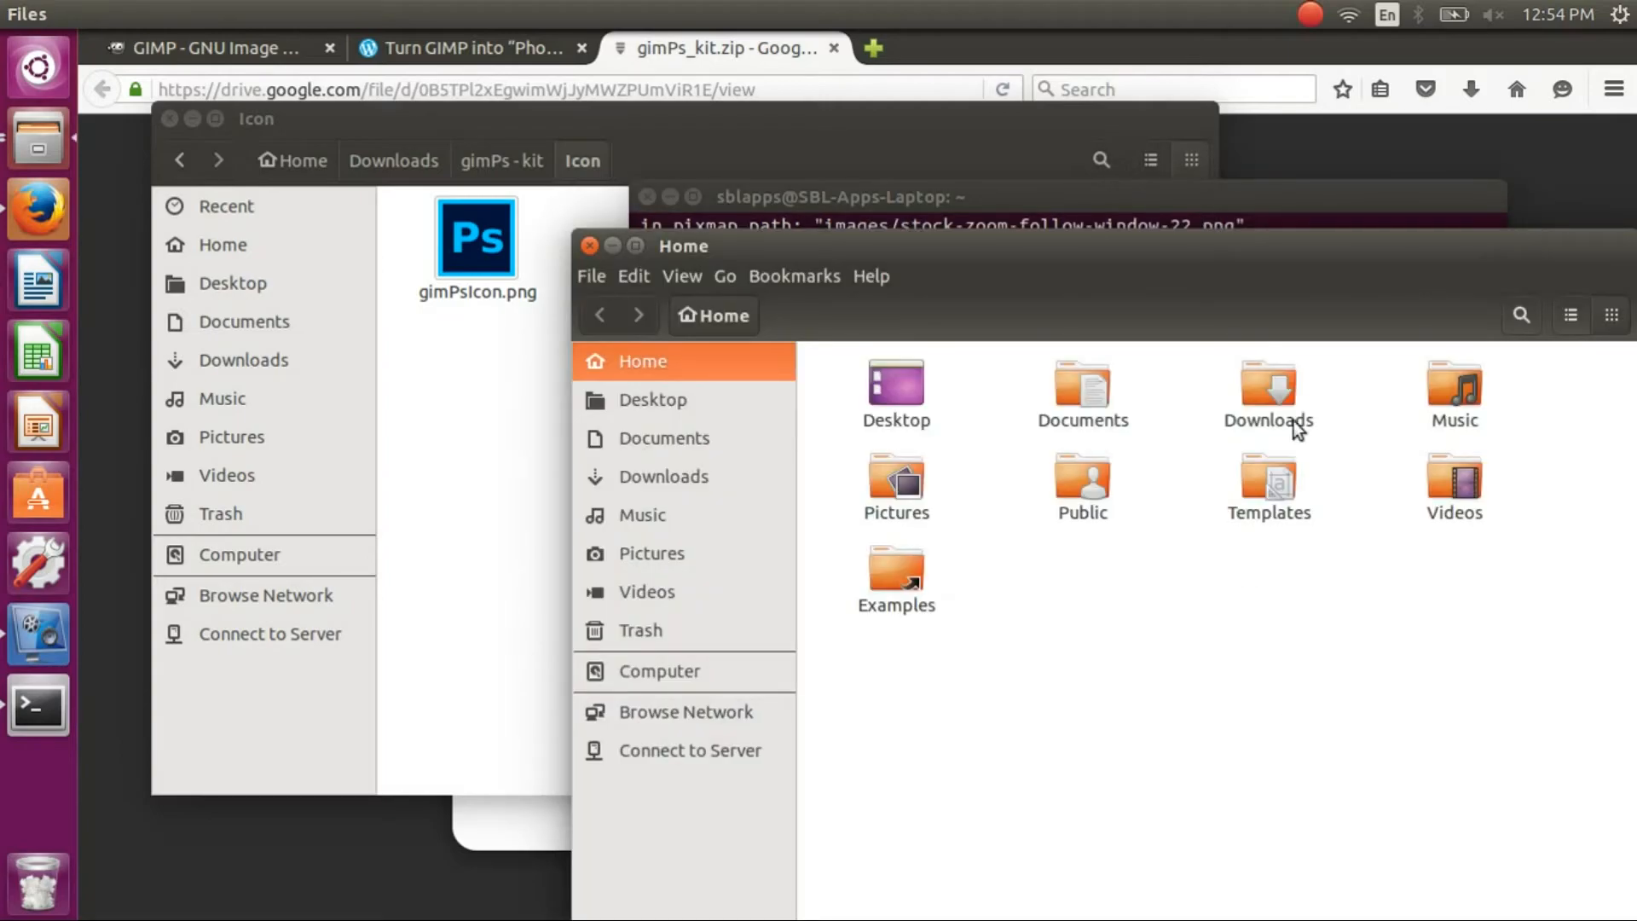
{"action": "left_click_drag", "start_coordinate": [1020, 249], "coordinate": [771, 173]}
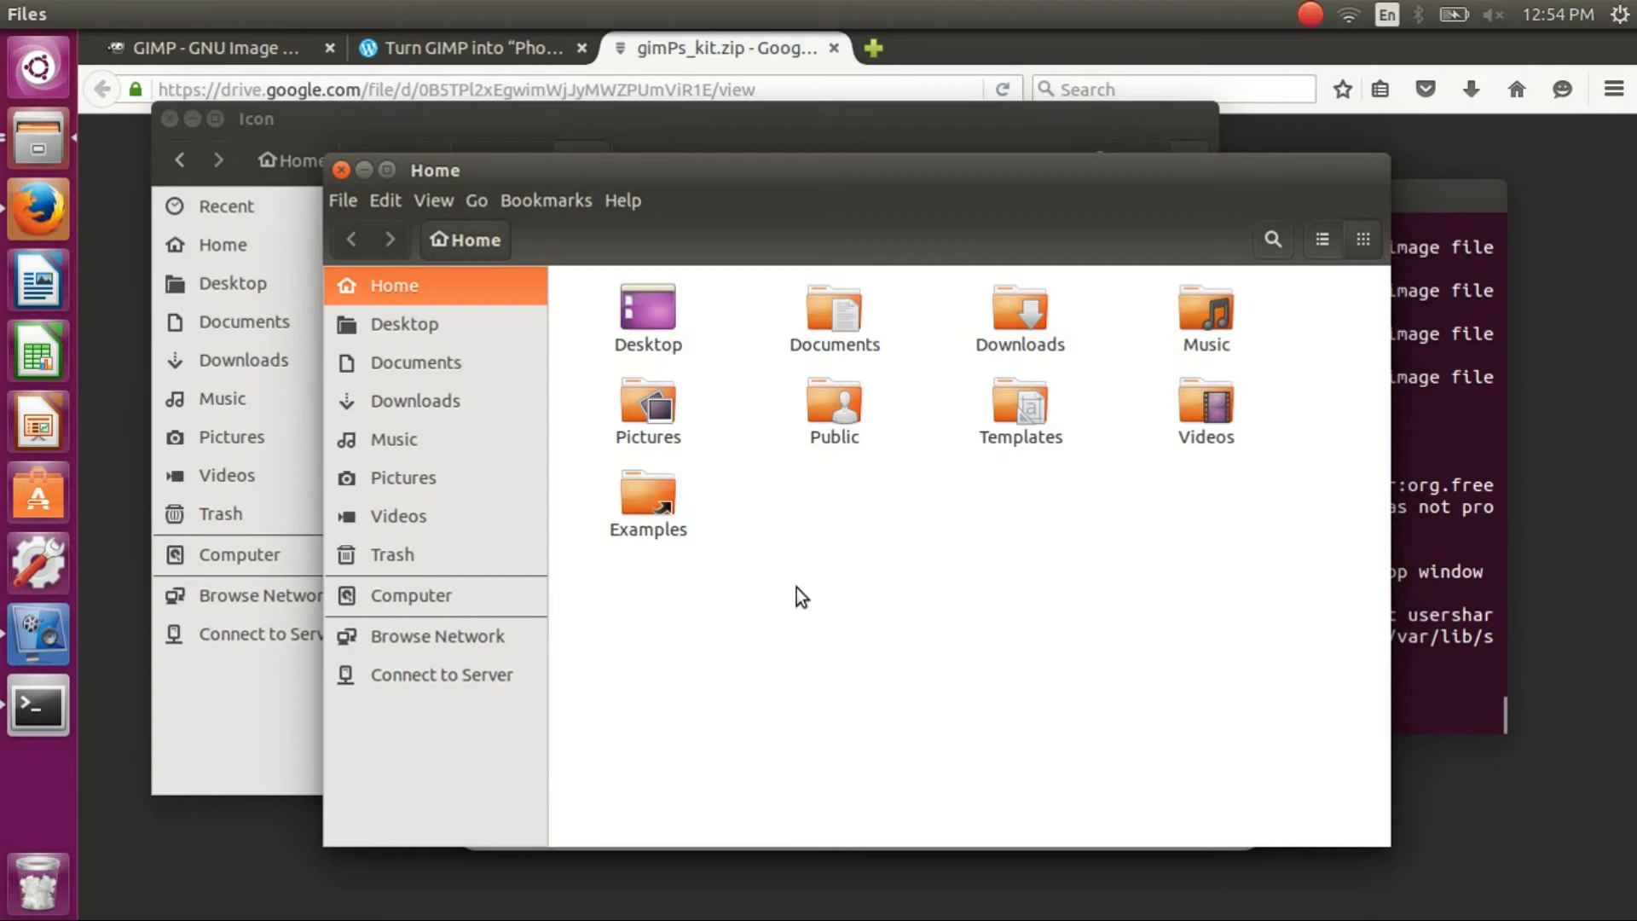
- Browse the root file manager to Computer, usr, share and search that folder for gimp
{"action": "left_click", "coordinate": [449, 597]}
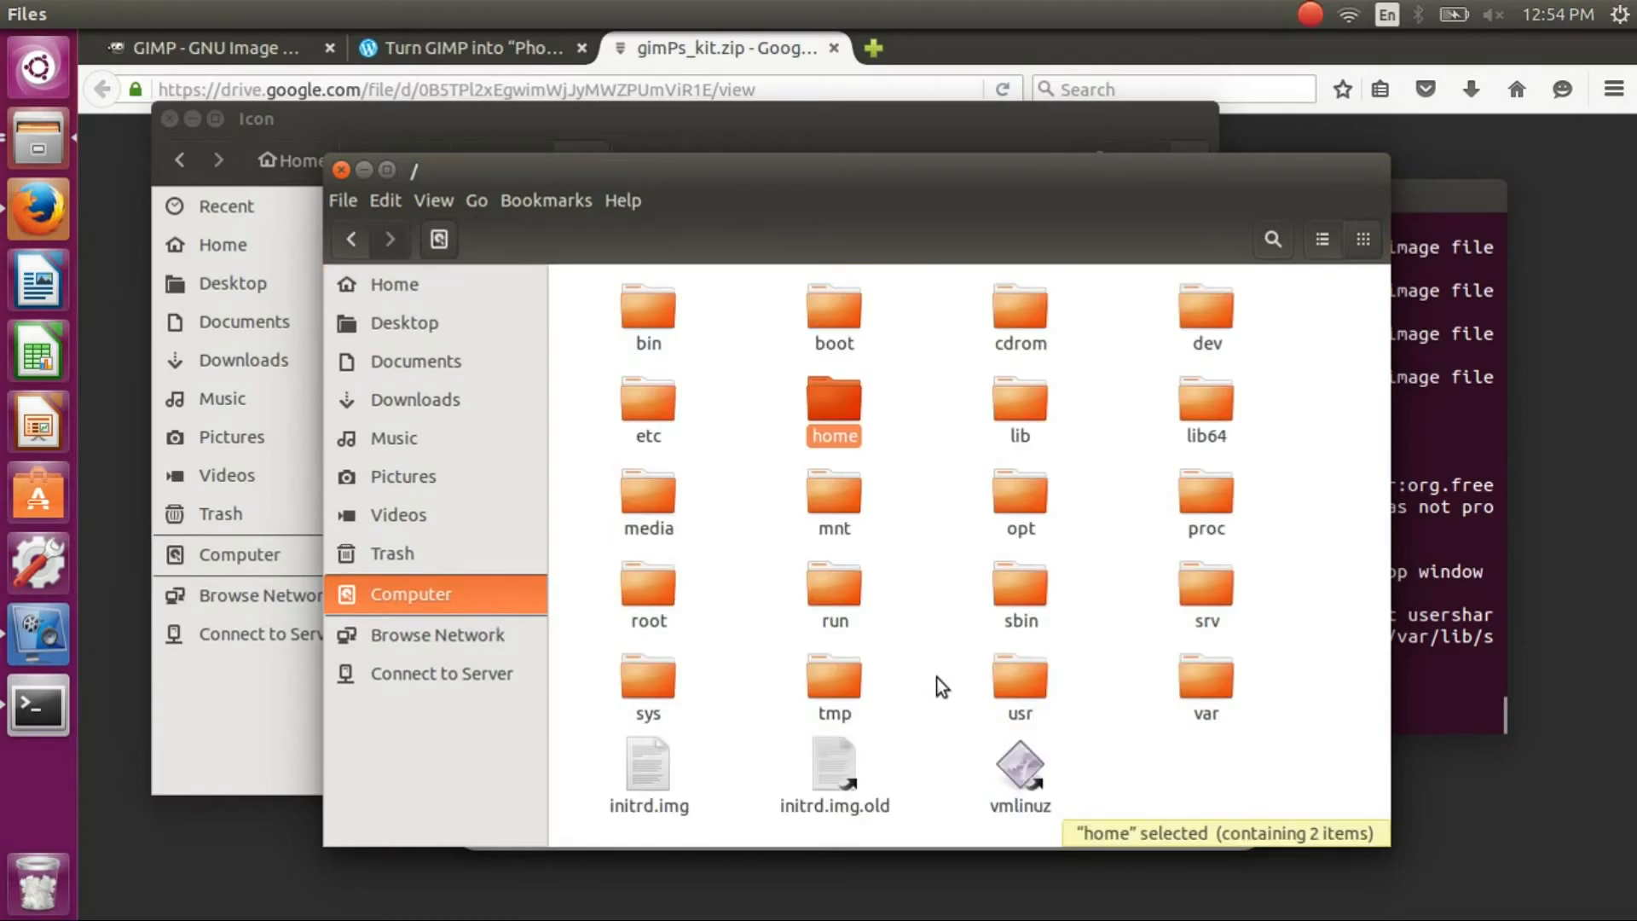
{"action": "double_click", "coordinate": [1021, 682]}
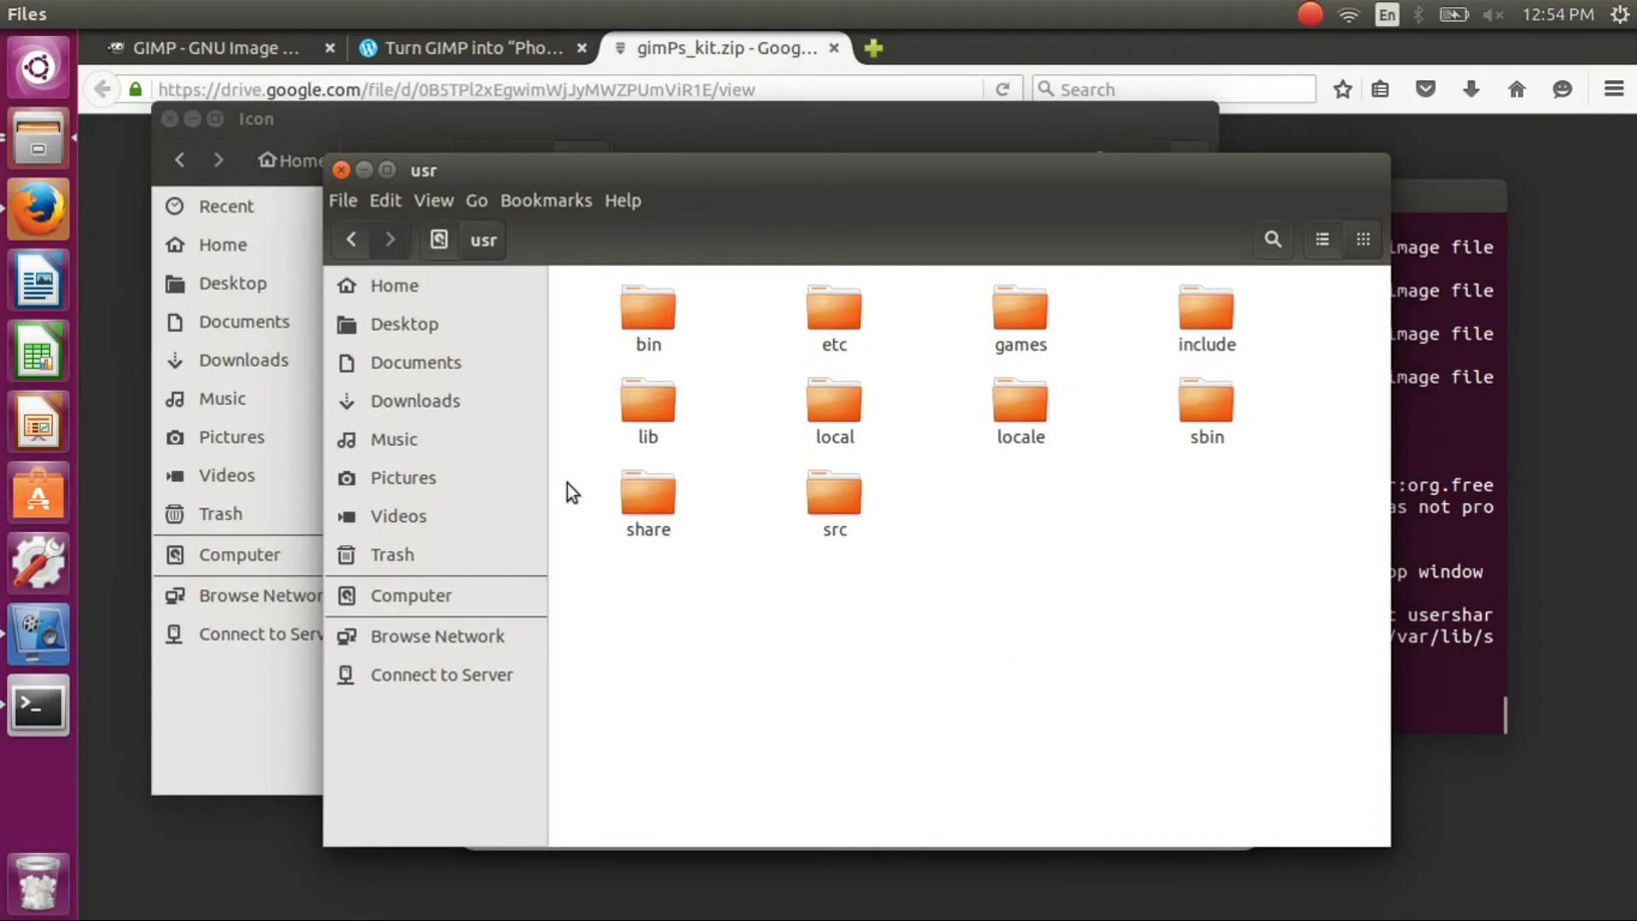
{"action": "double_click", "coordinate": [648, 503]}
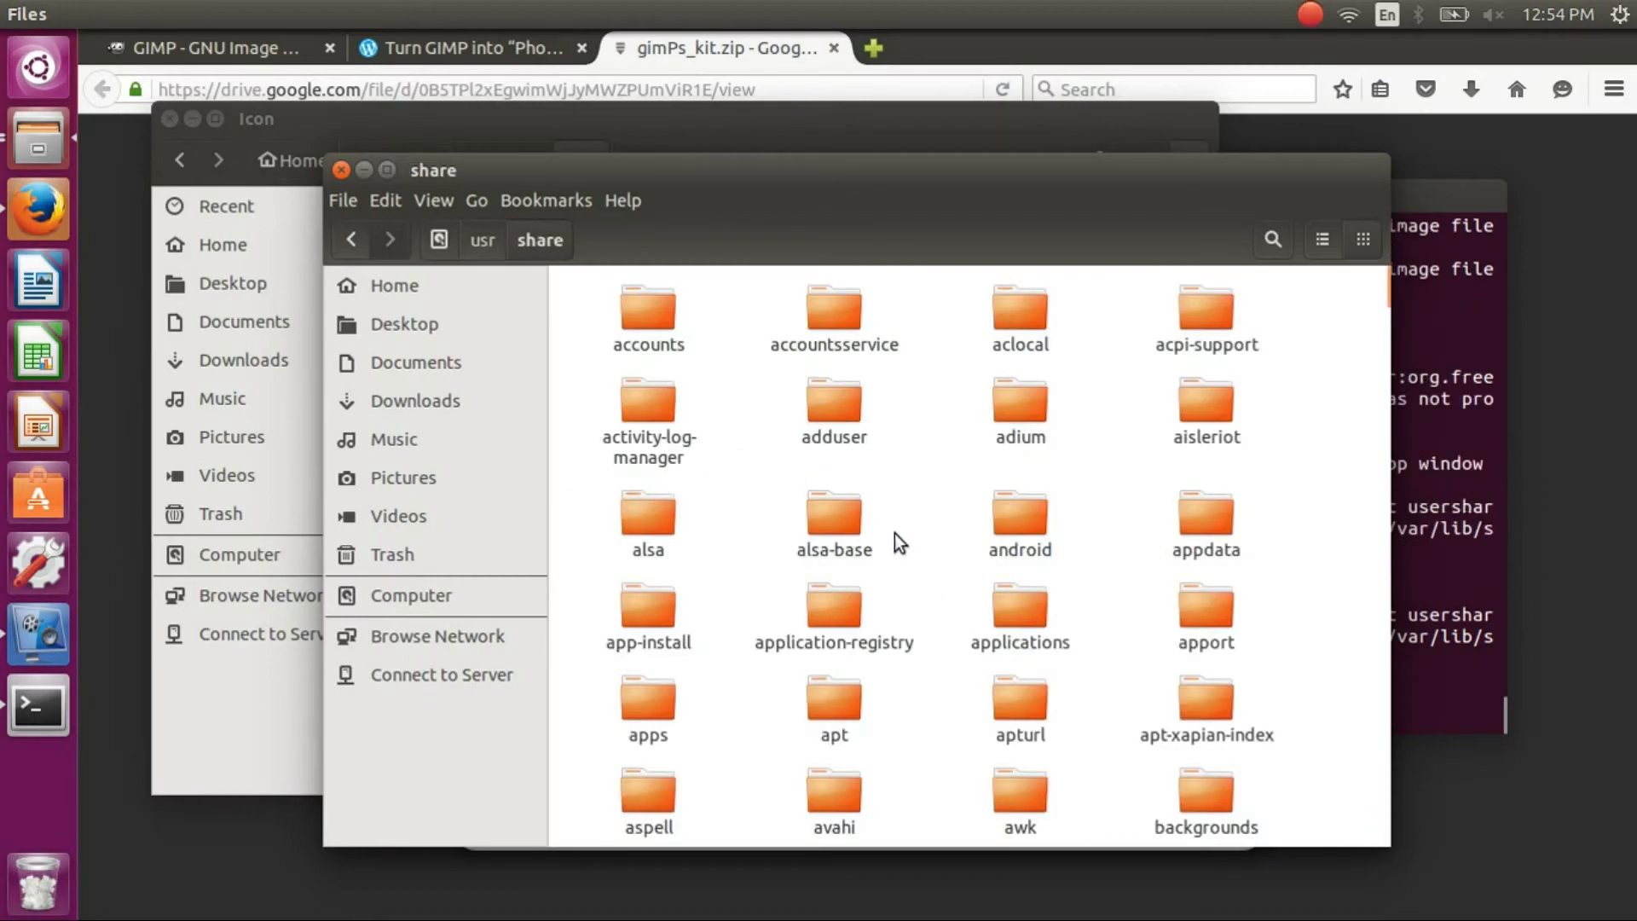
{"action": "scroll", "coordinate": [899, 541], "scroll_direction": "down", "scroll_amount": 8}
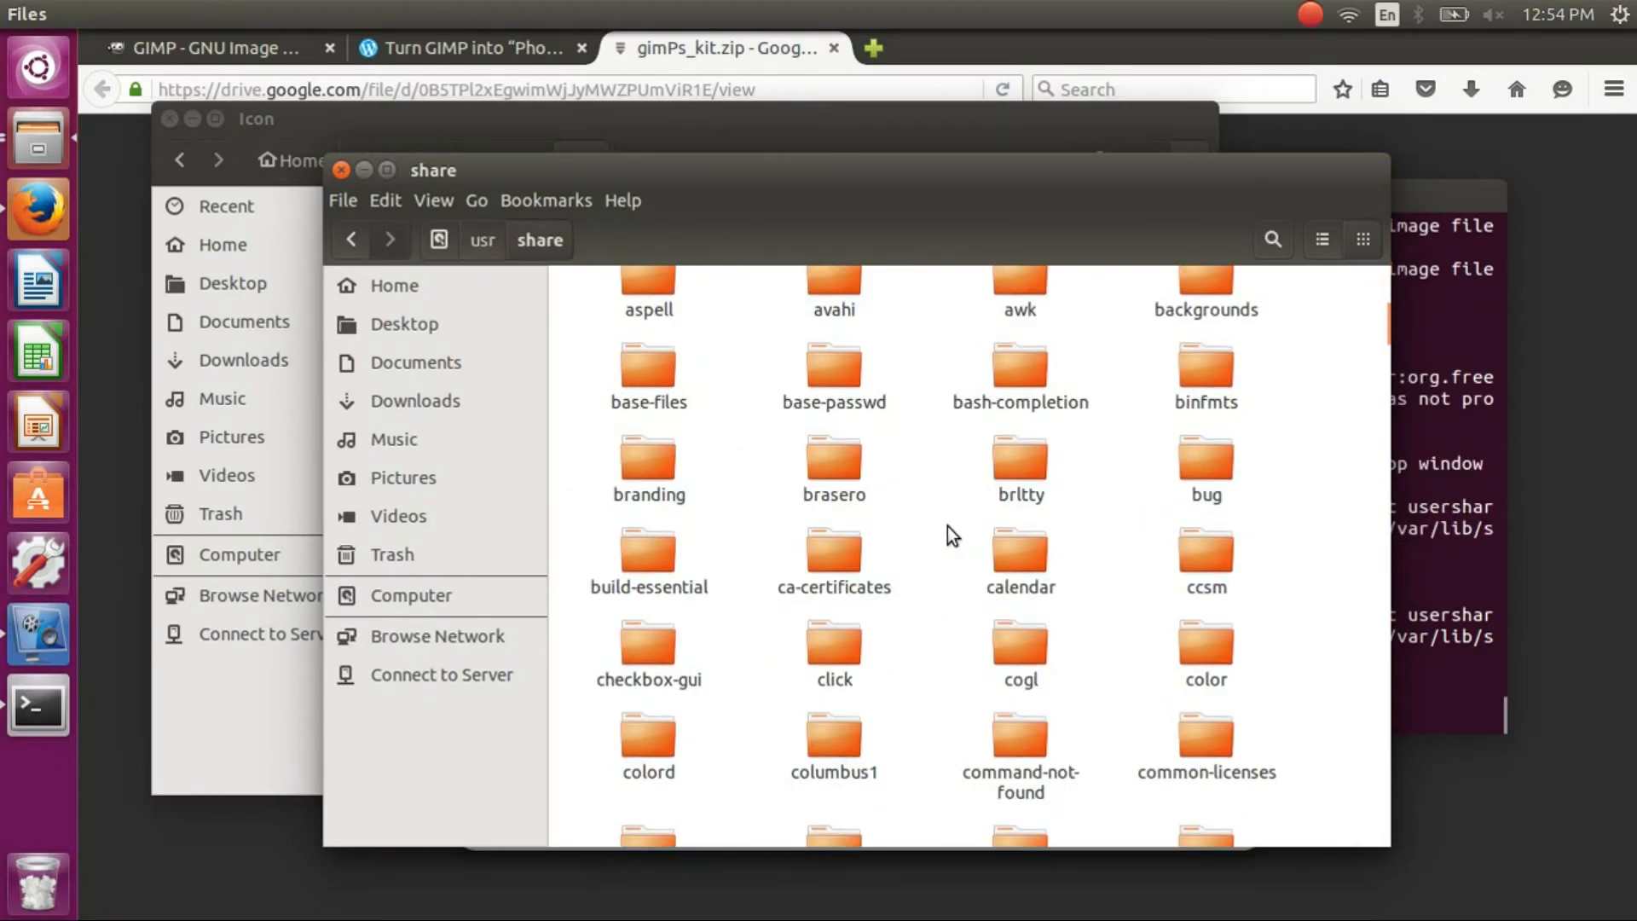
{"action": "left_click", "coordinate": [1253, 237]}
{"action": "type", "text": "gimp"}
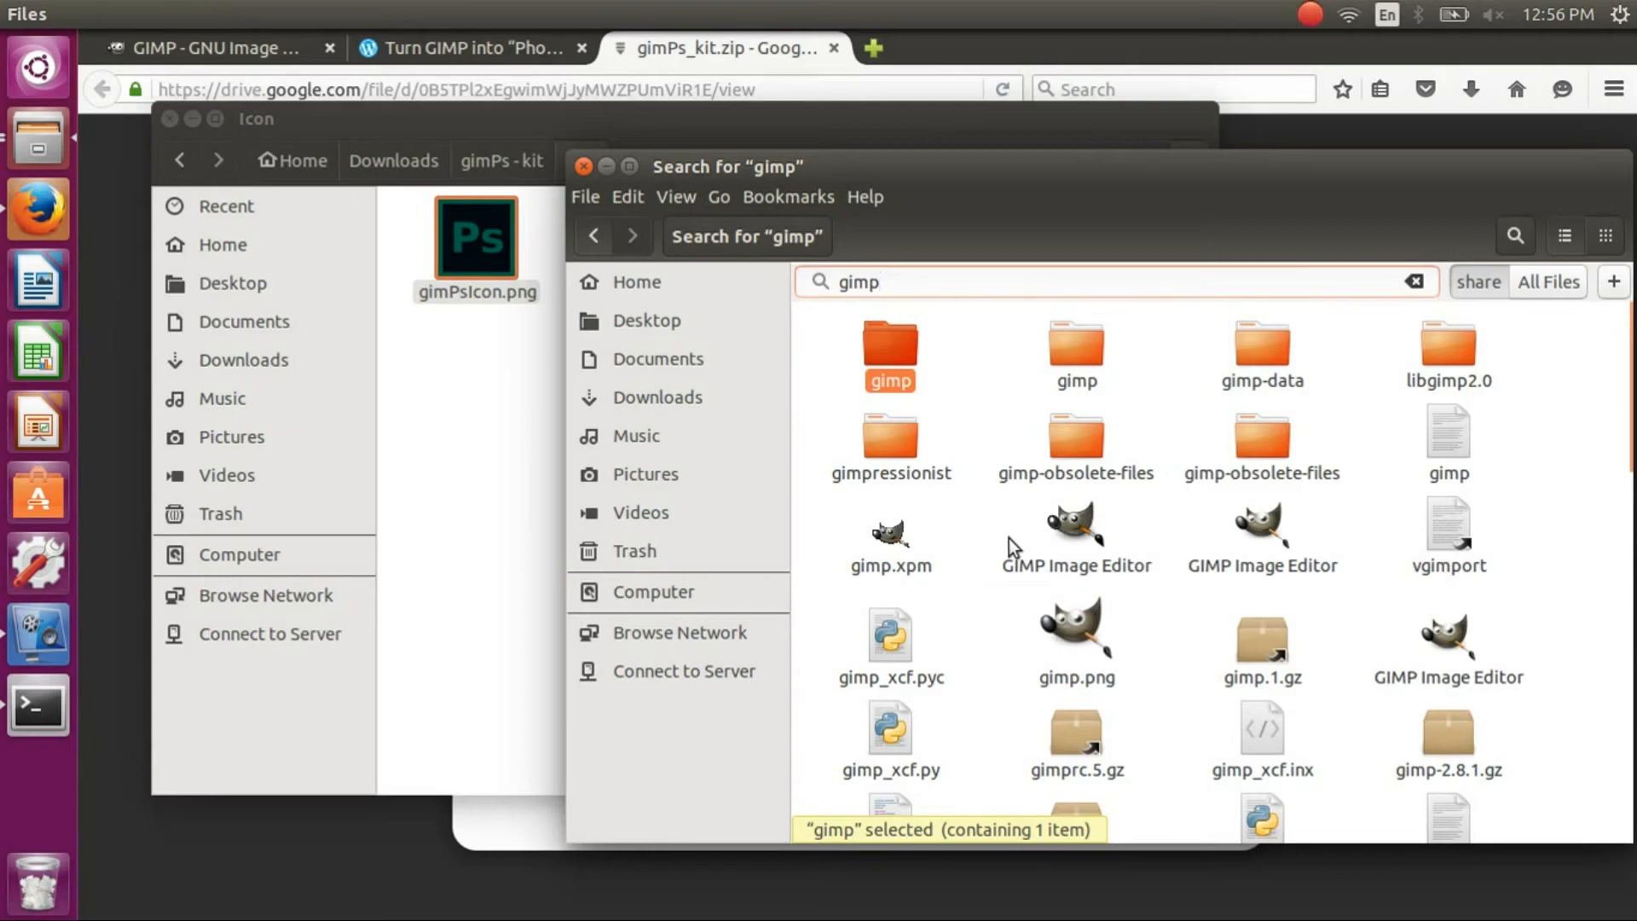
- Set the first GIMP Image Editor launcher's custom icon to gimPsIcon.png from Downloads/gimPs - kit/Icon and close its properties
{"action": "right_click", "coordinate": [1079, 524]}
{"action": "left_click", "coordinate": [1147, 472]}
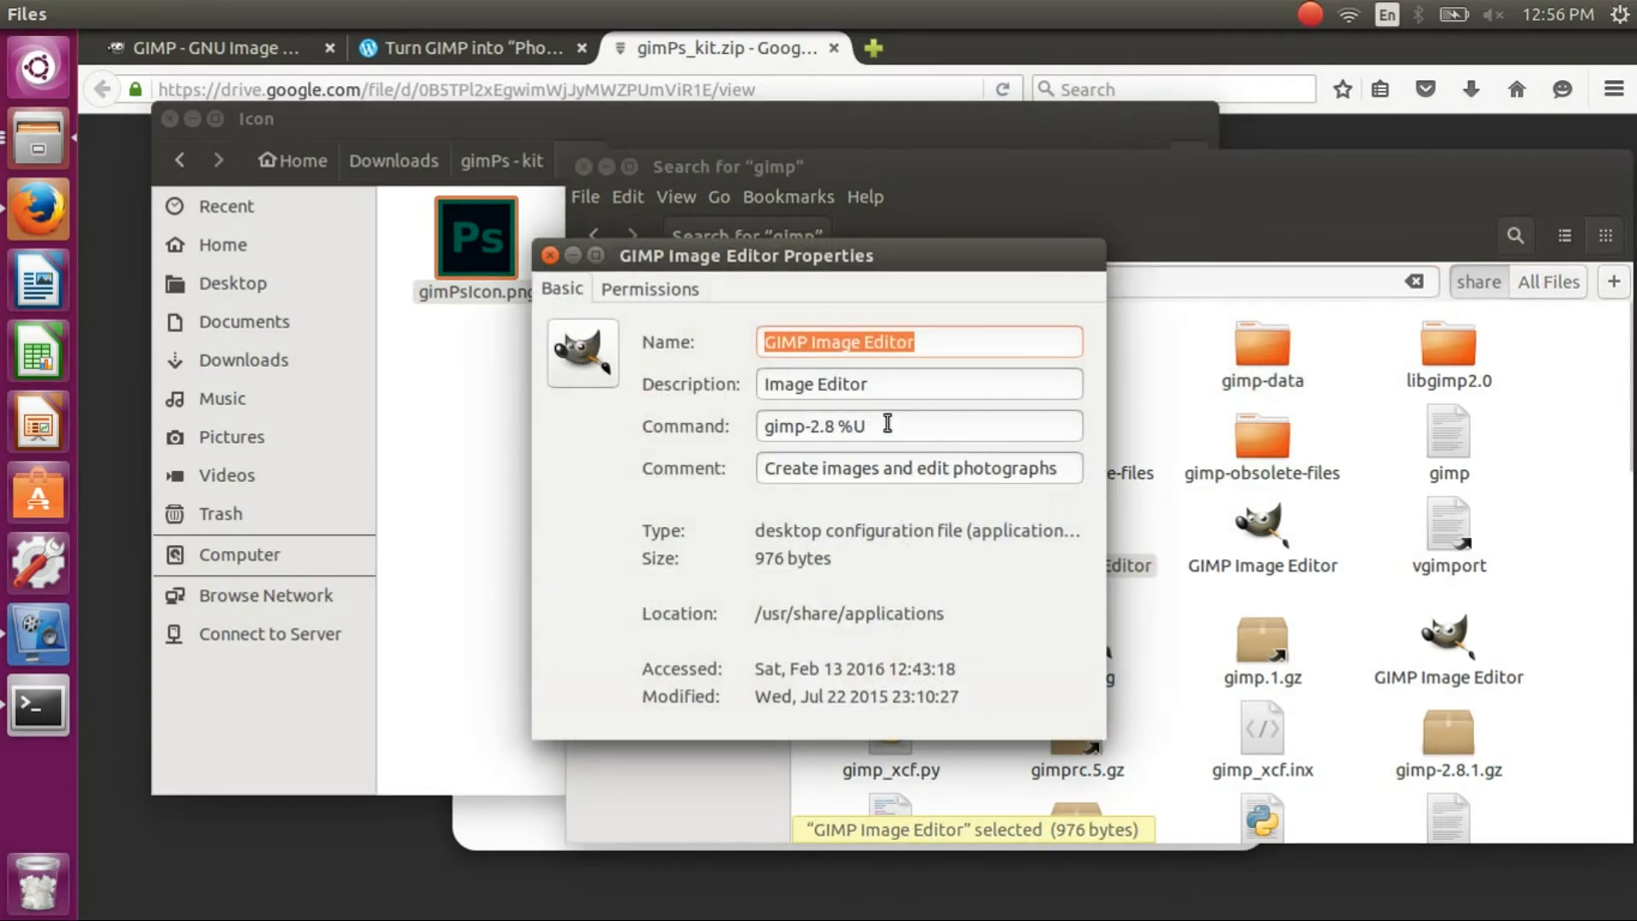
{"action": "left_click", "coordinate": [575, 353]}
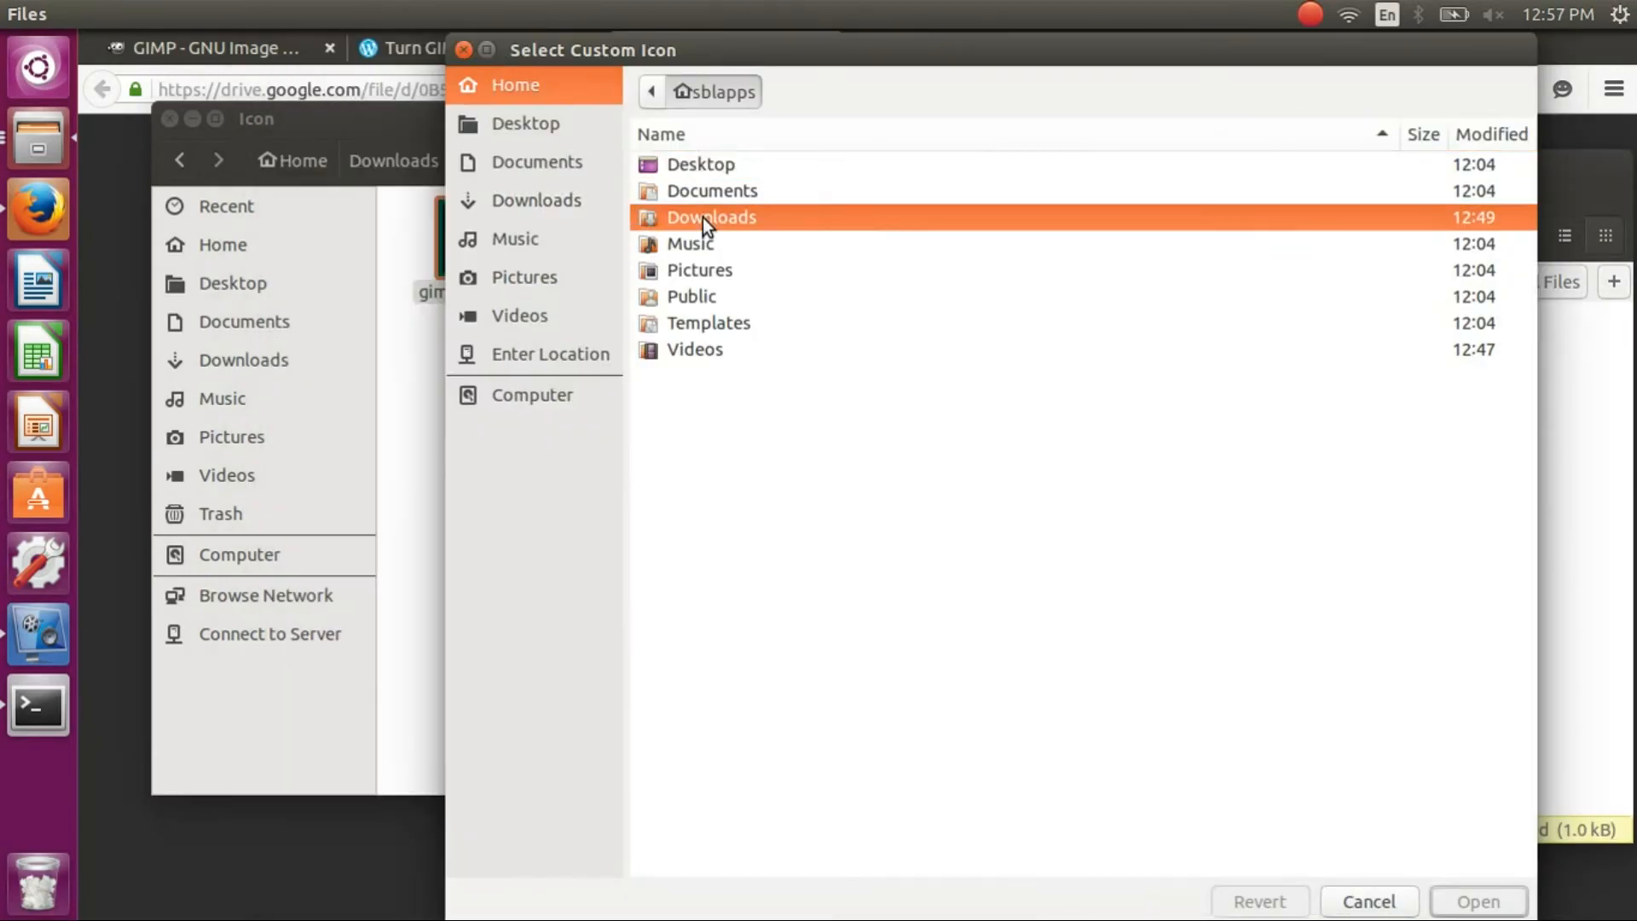
{"action": "double_click", "coordinate": [702, 218]}
{"action": "double_click", "coordinate": [720, 169]}
{"action": "double_click", "coordinate": [688, 171]}
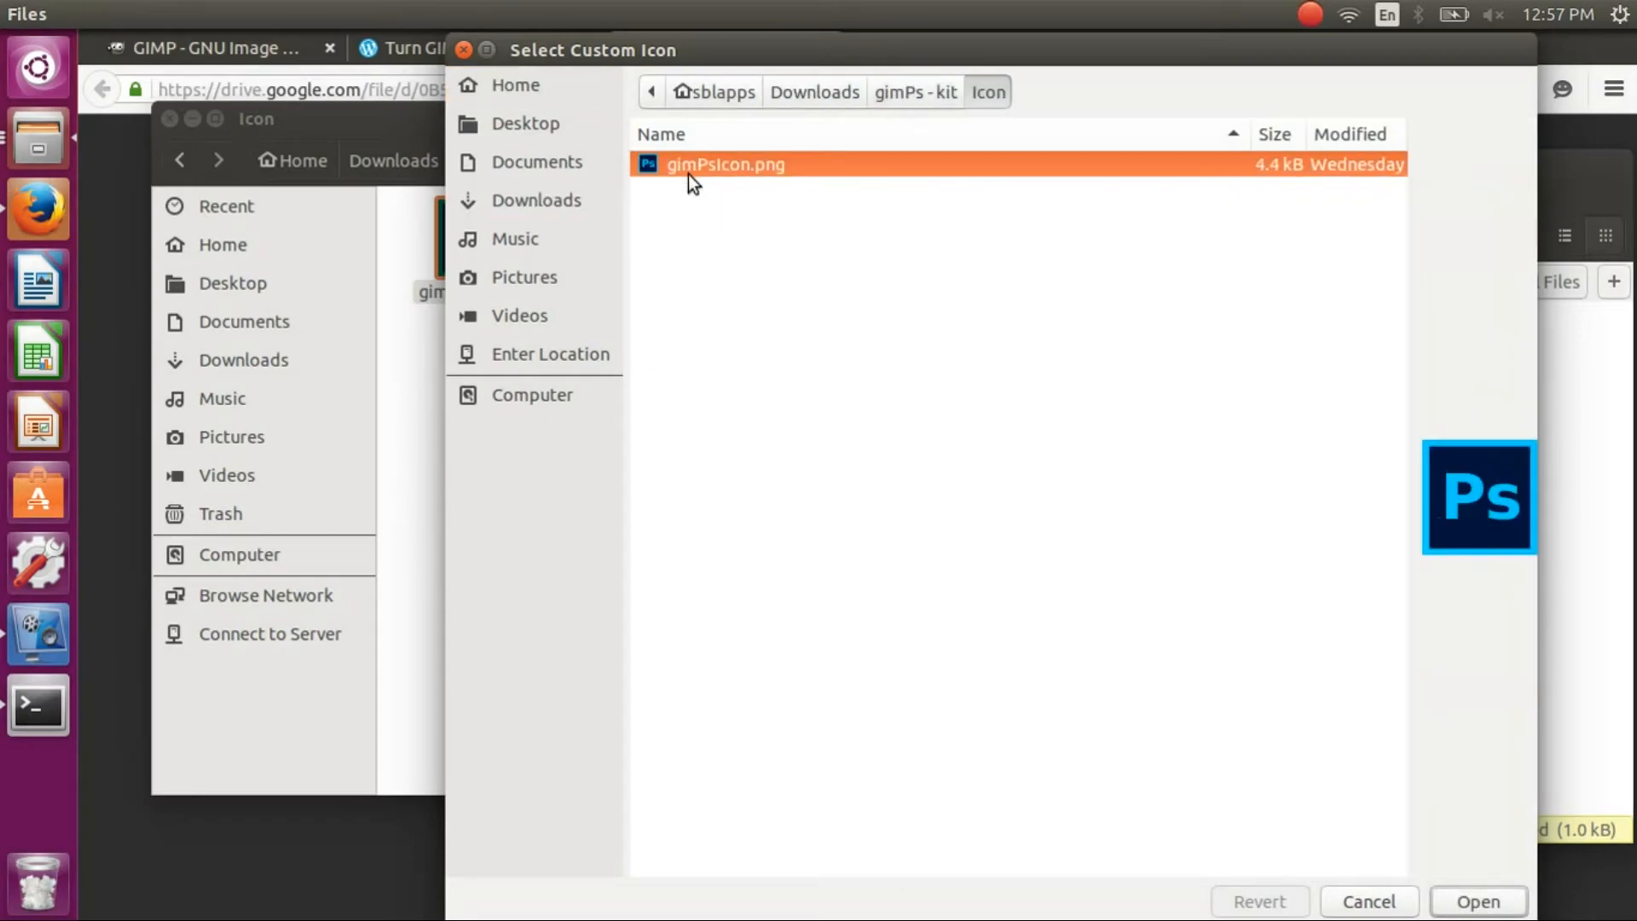
{"action": "left_click", "coordinate": [1476, 900]}
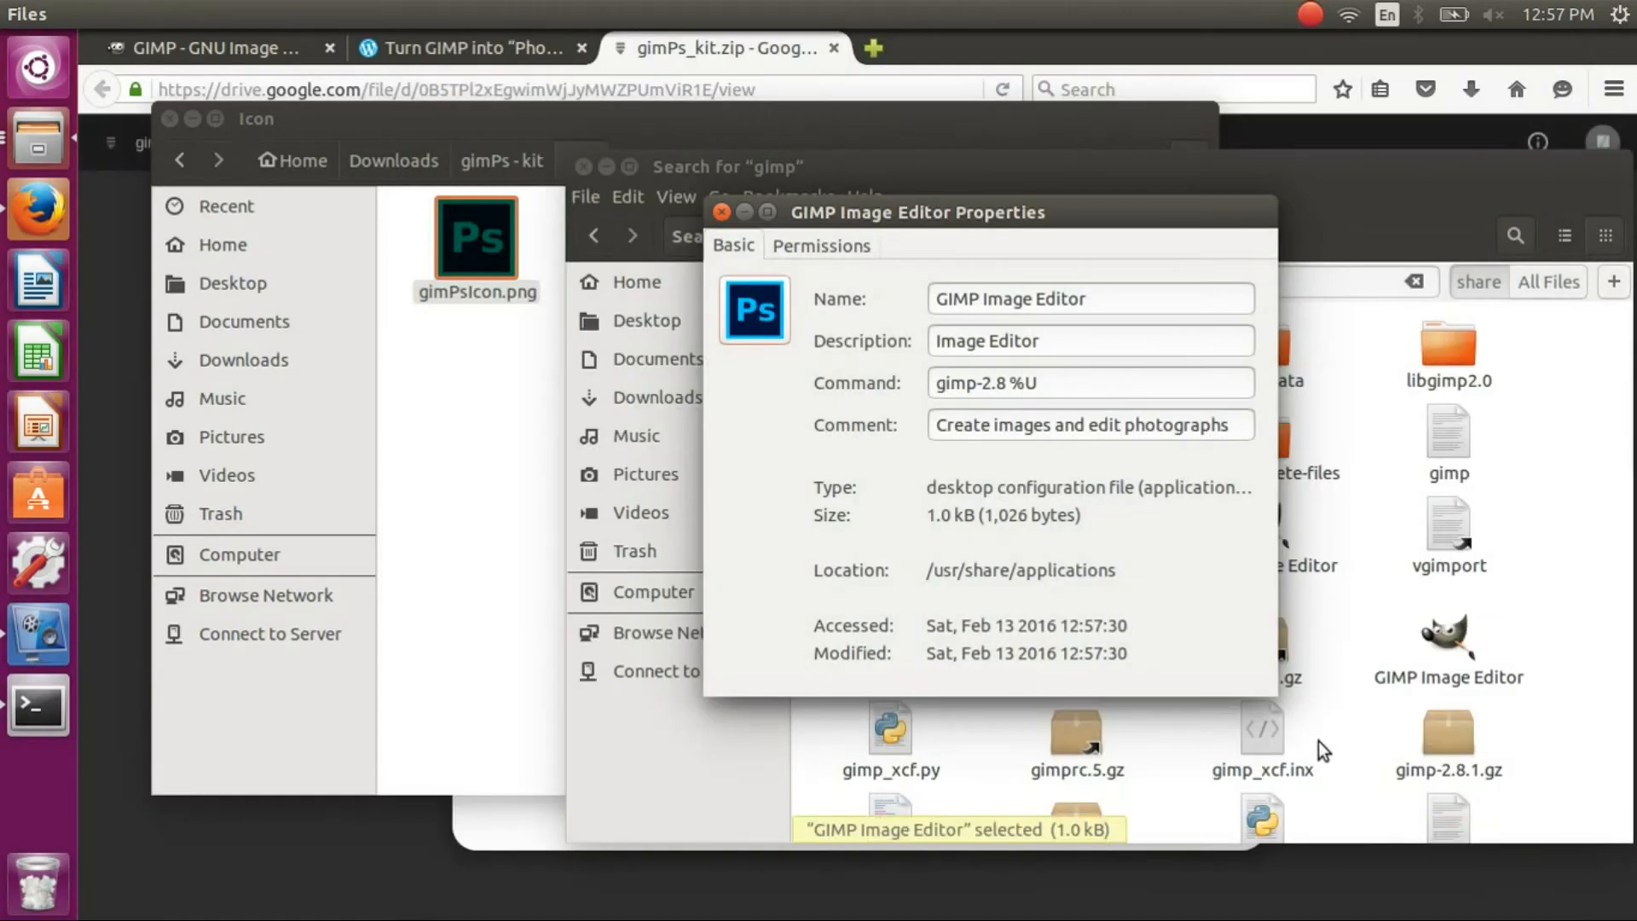
{"action": "left_click", "coordinate": [722, 212]}
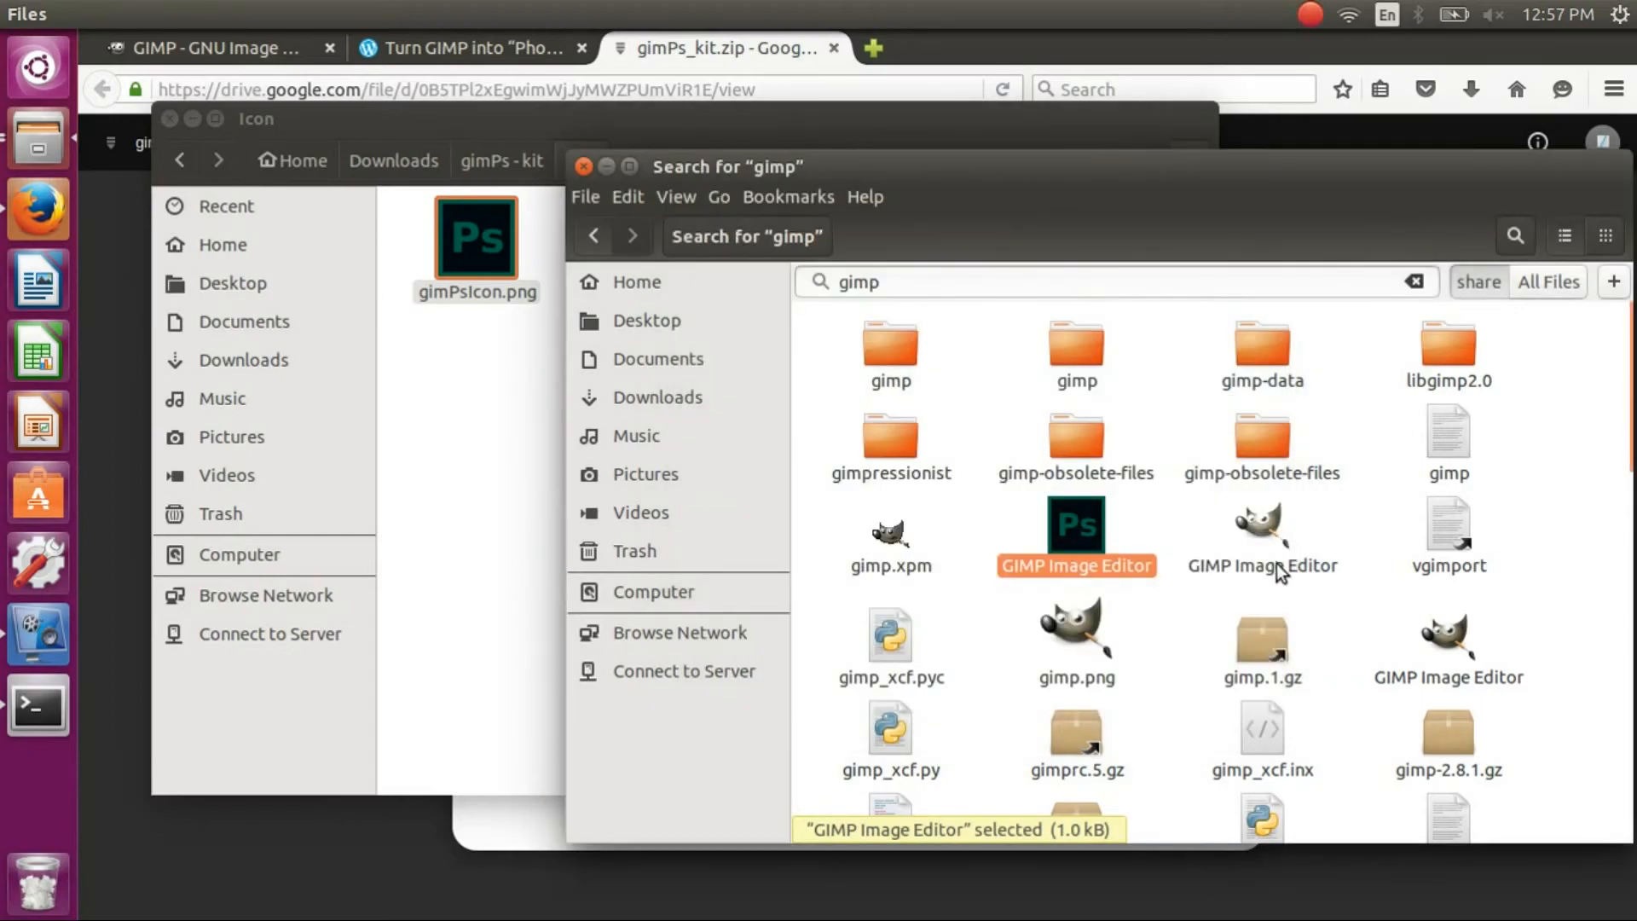
- Set the second GIMP Image Editor launcher's custom icon to gimPsIcon.png from gimPs - kit/Icon and close its properties
{"action": "right_click", "coordinate": [1249, 526]}
{"action": "left_click", "coordinate": [1351, 889]}
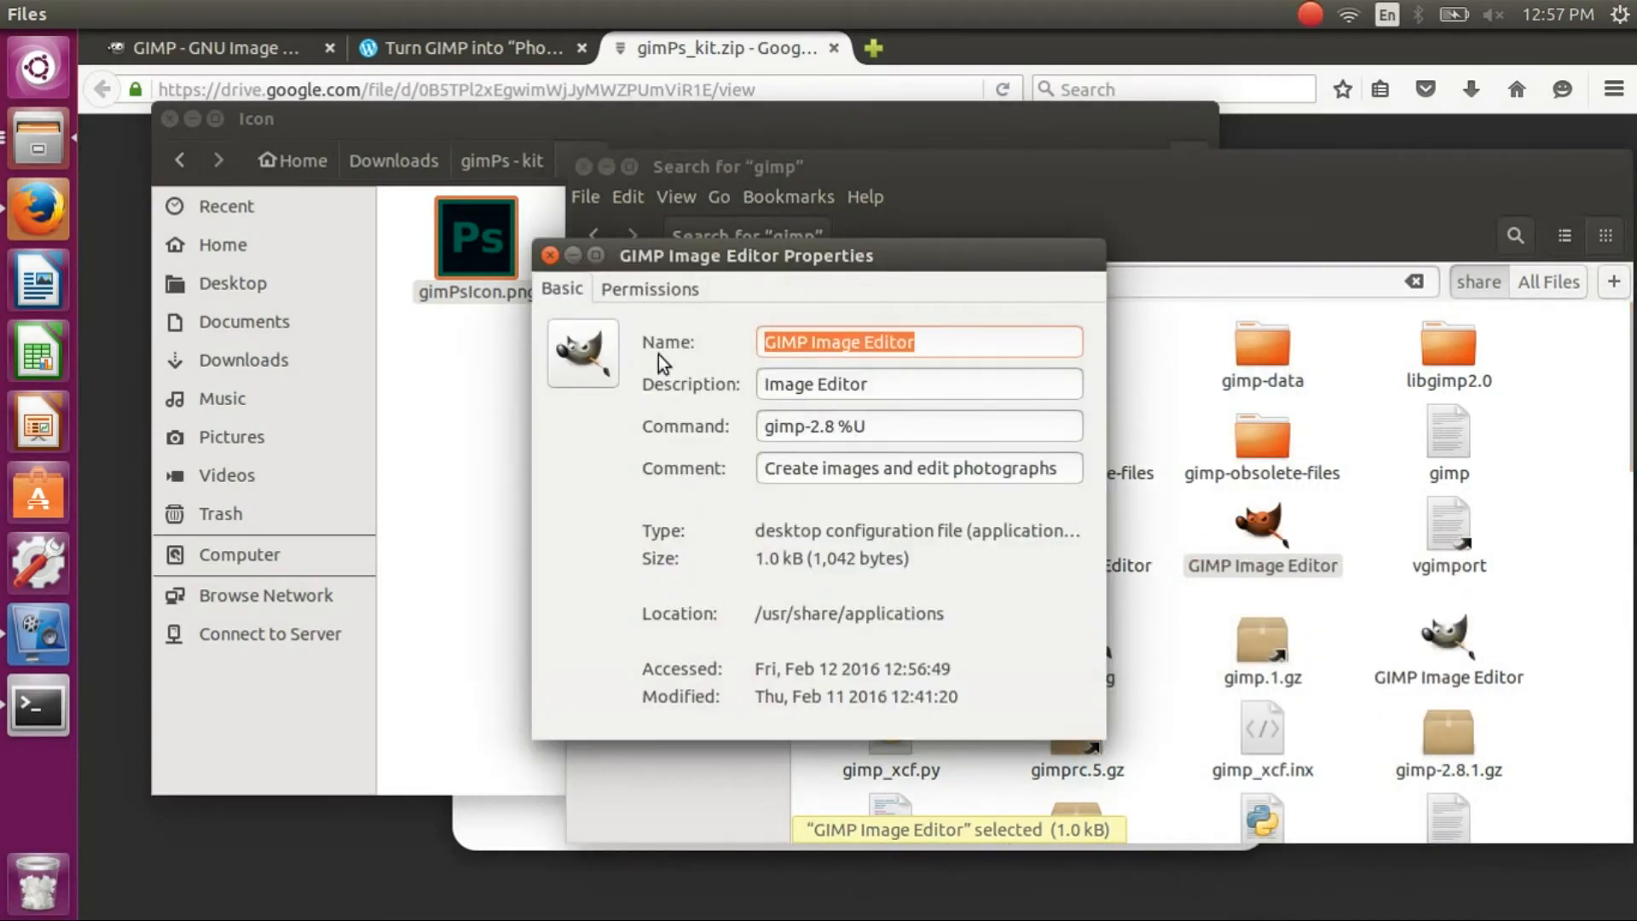
{"action": "left_click", "coordinate": [596, 353]}
{"action": "double_click", "coordinate": [546, 212]}
{"action": "double_click", "coordinate": [555, 161]}
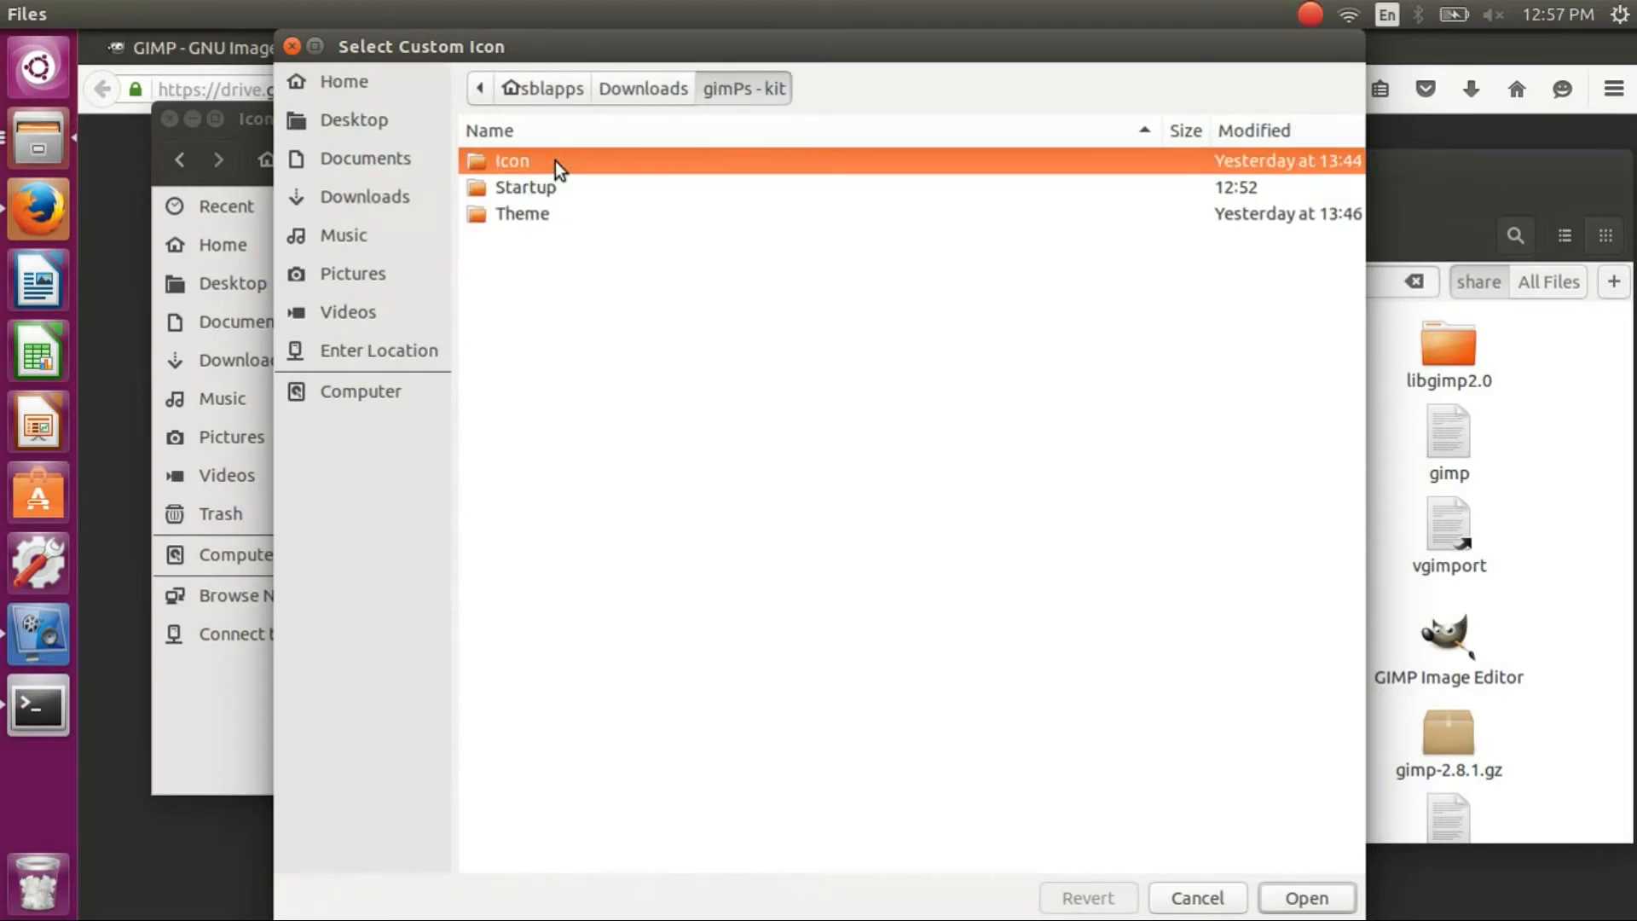
{"action": "double_click", "coordinate": [555, 162]}
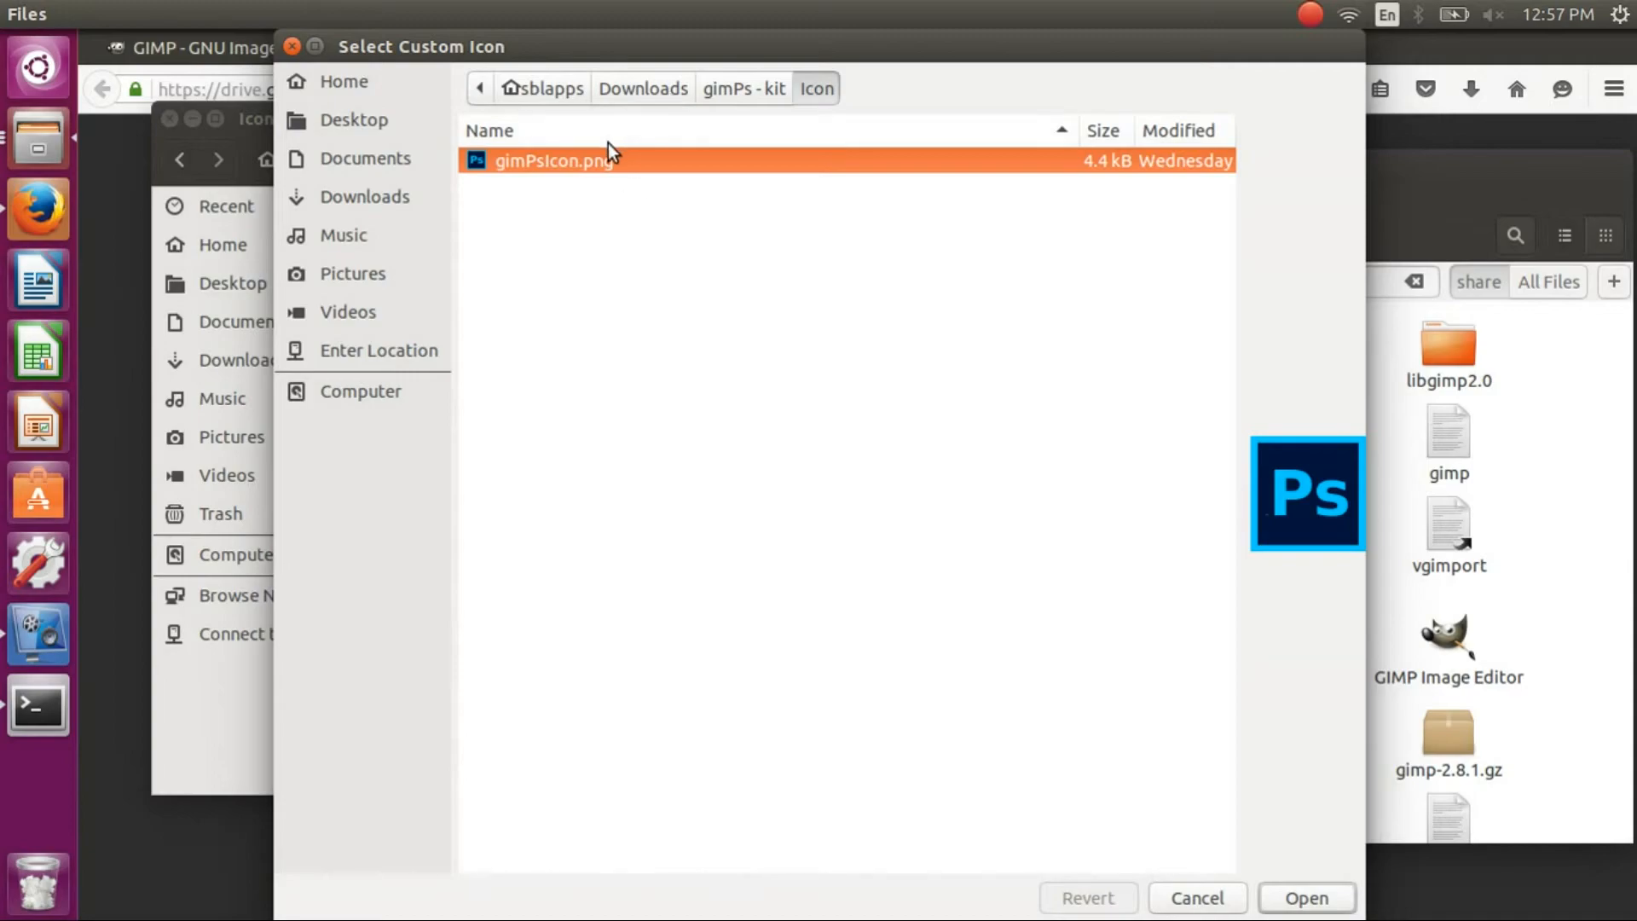
{"action": "double_click", "coordinate": [596, 162]}
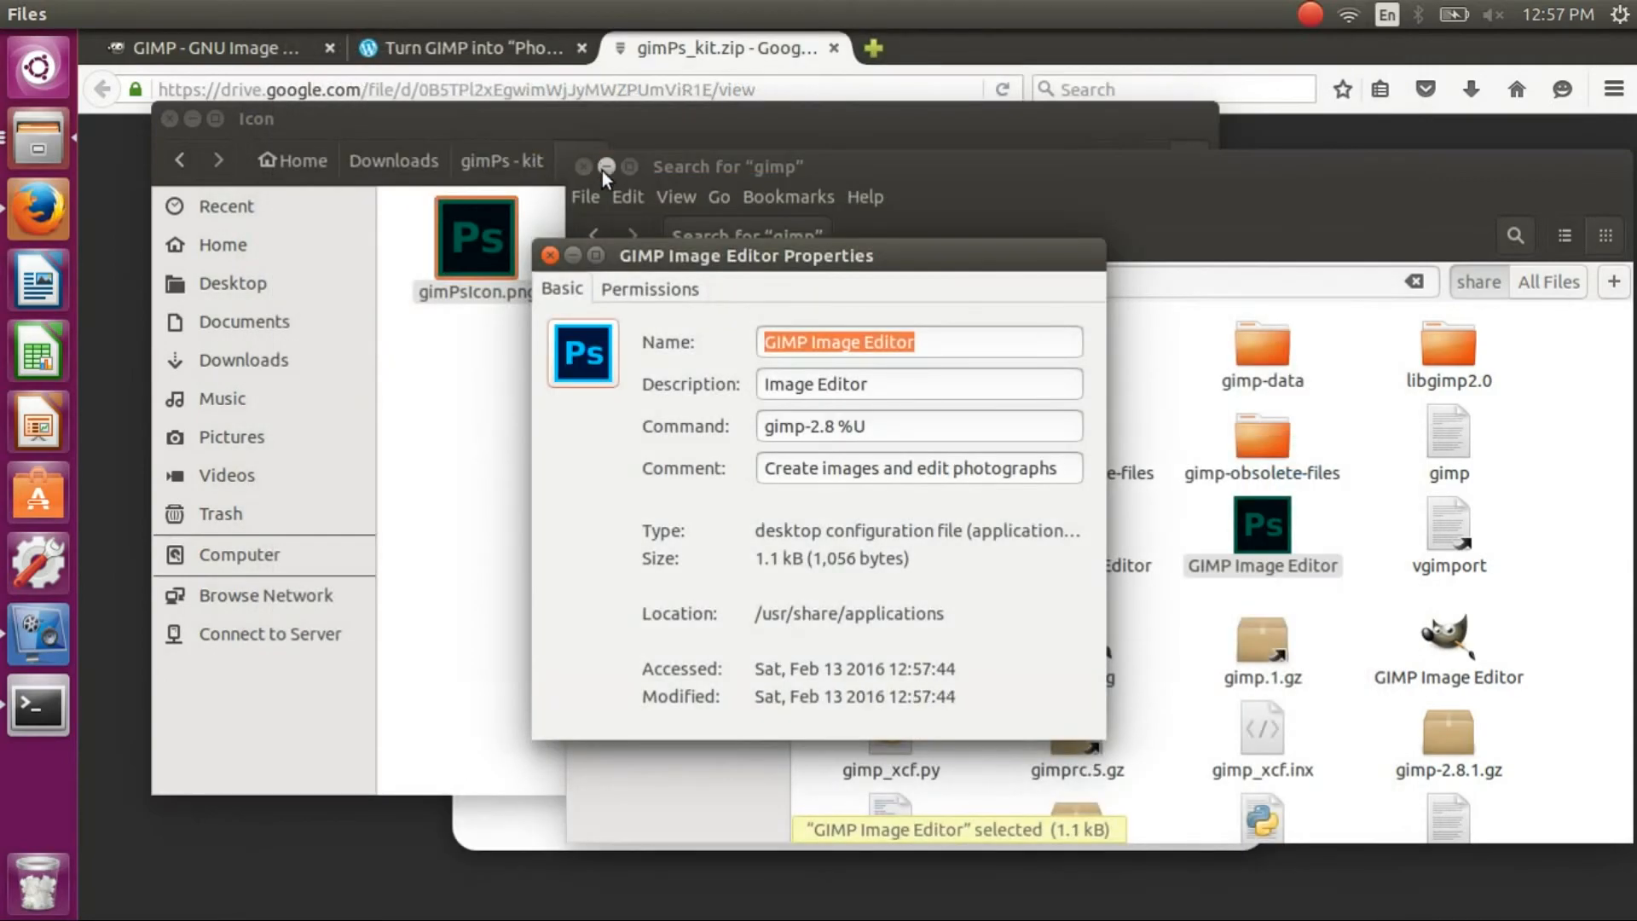
{"action": "left_click", "coordinate": [550, 255]}
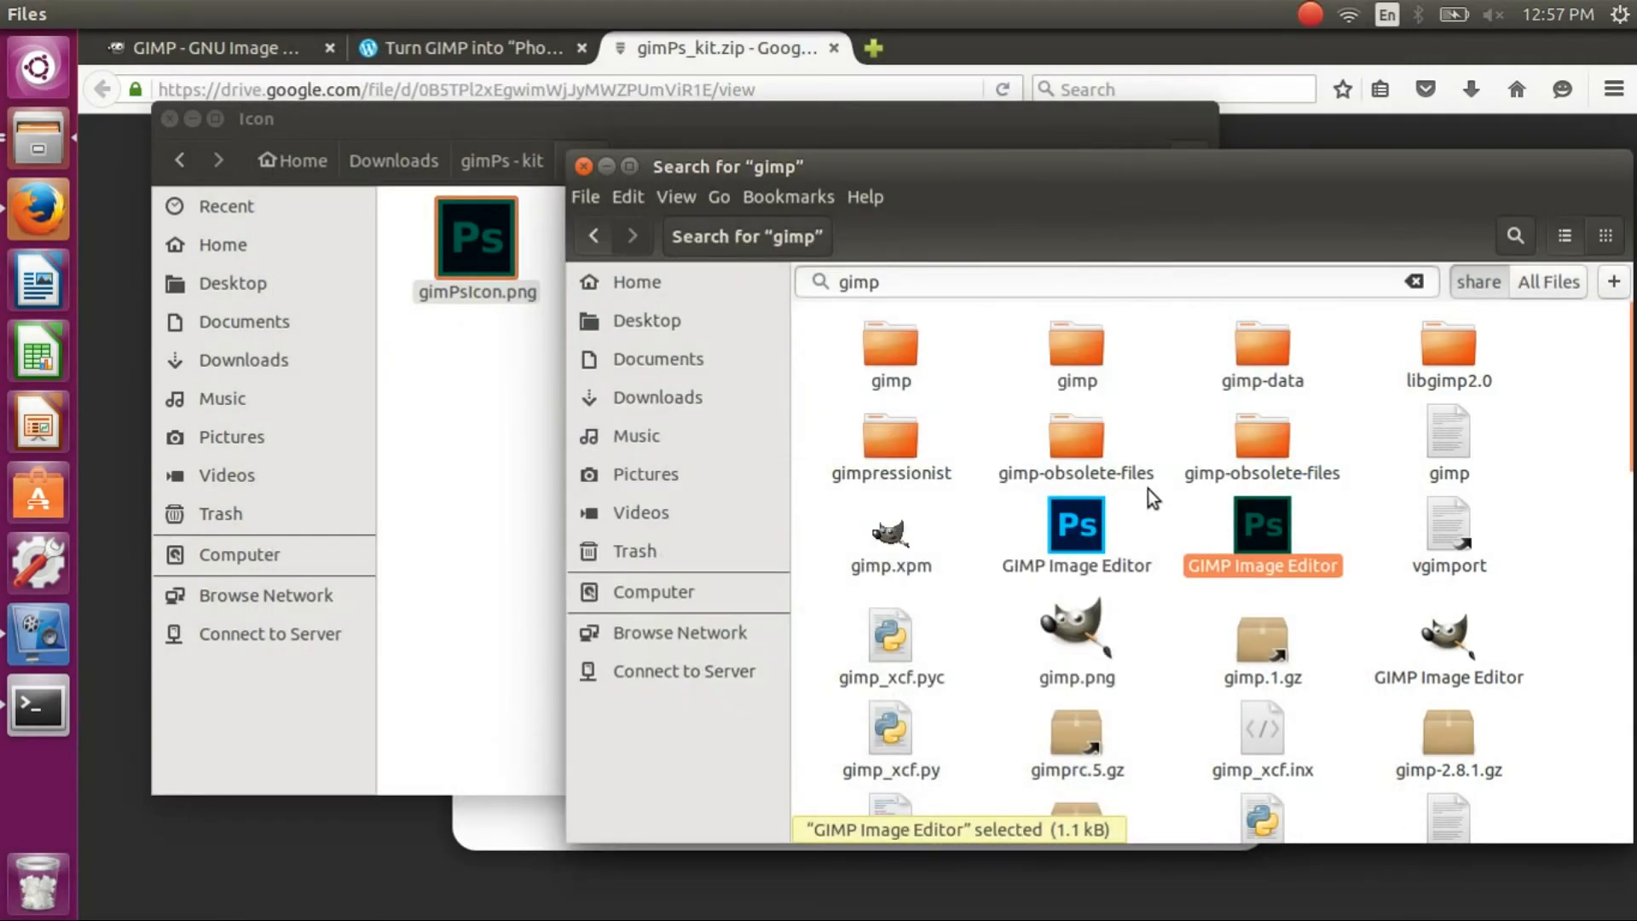
- Check the custom icon of the first GIMP Image Editor launcher in its properties
{"action": "right_click", "coordinate": [1097, 539]}
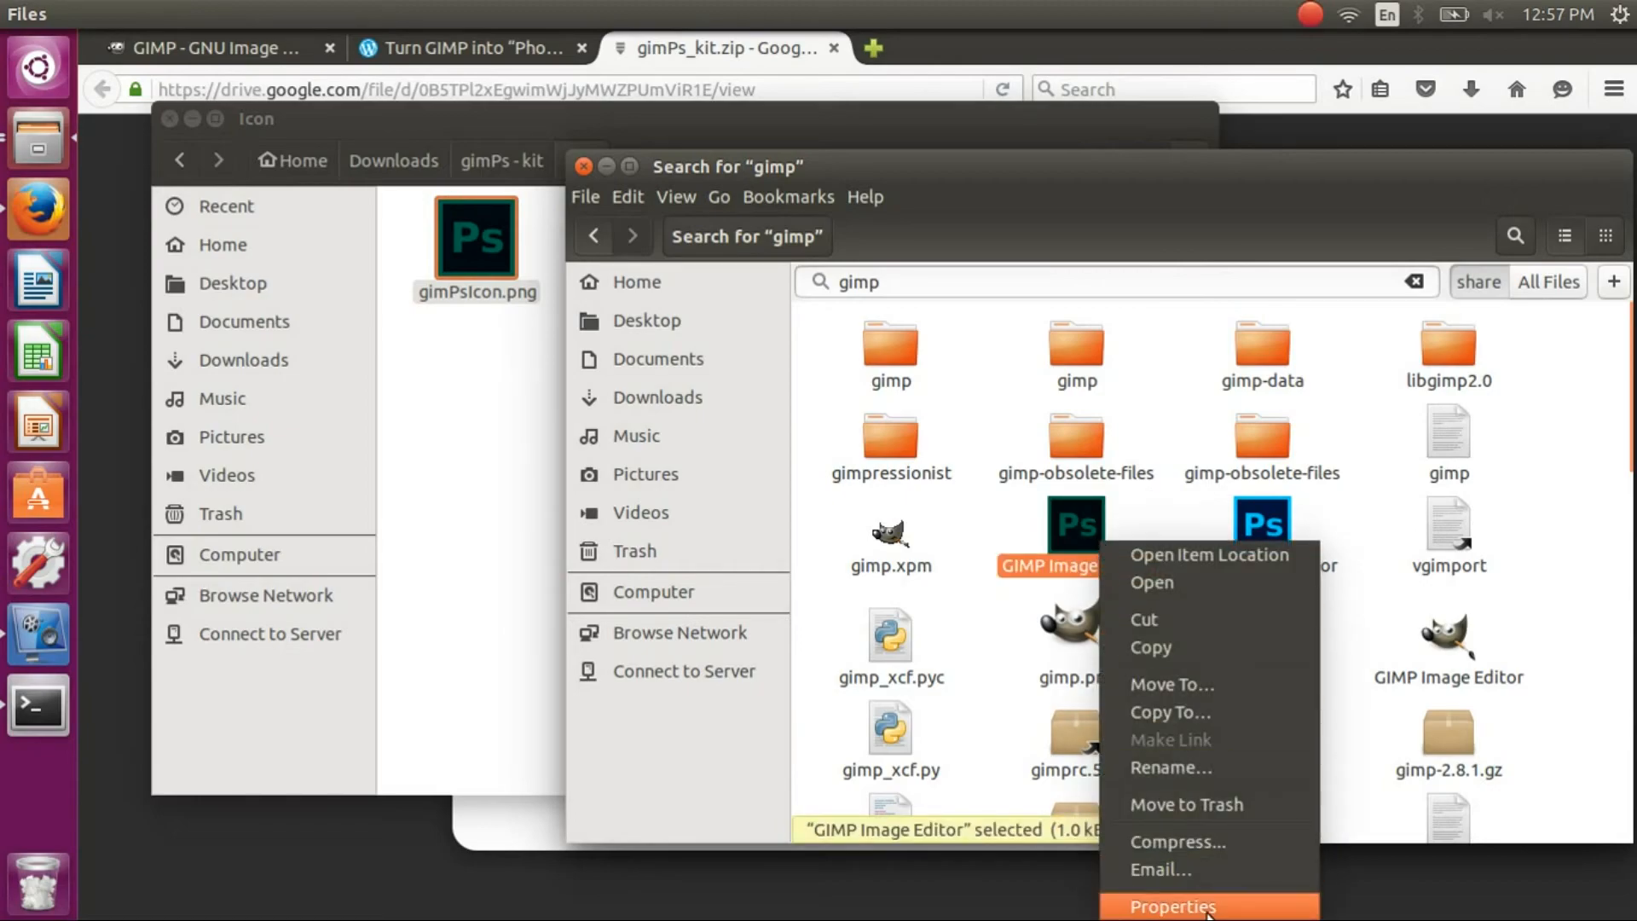
{"action": "left_click", "coordinate": [1173, 905]}
{"action": "left_click", "coordinate": [599, 353]}
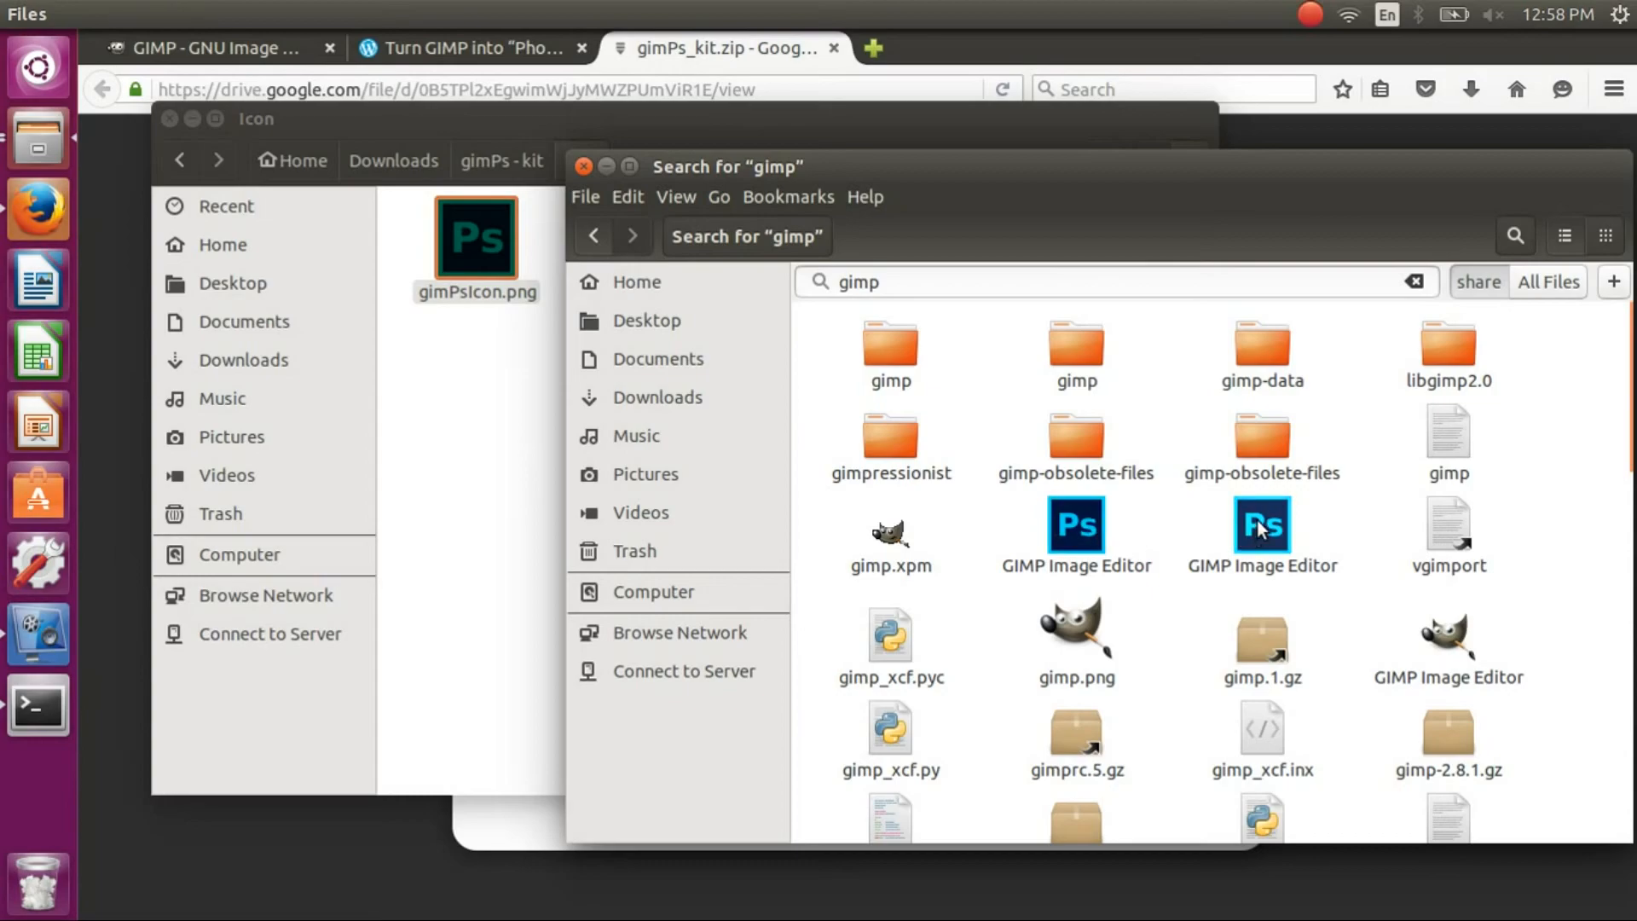
- Close the root file manager and the file manager window showing the gimPs kit's files
{"action": "left_click", "coordinate": [585, 166]}
{"action": "left_click", "coordinate": [635, 373]}
{"action": "left_click", "coordinate": [529, 164]}
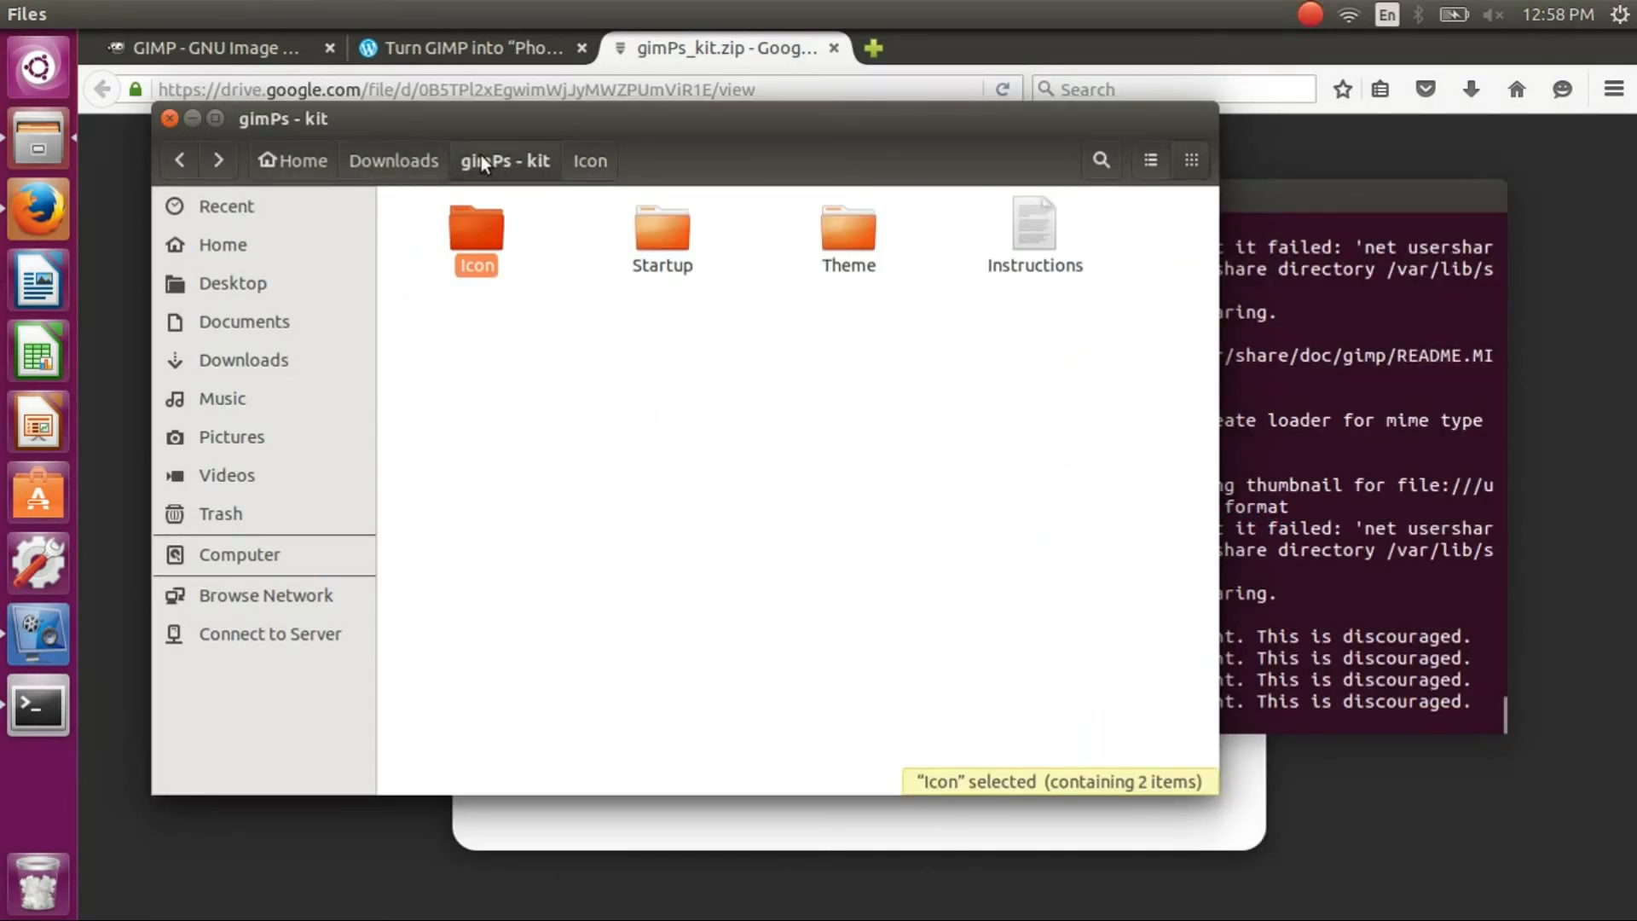
{"action": "left_click", "coordinate": [399, 162]}
{"action": "left_click", "coordinate": [169, 119]}
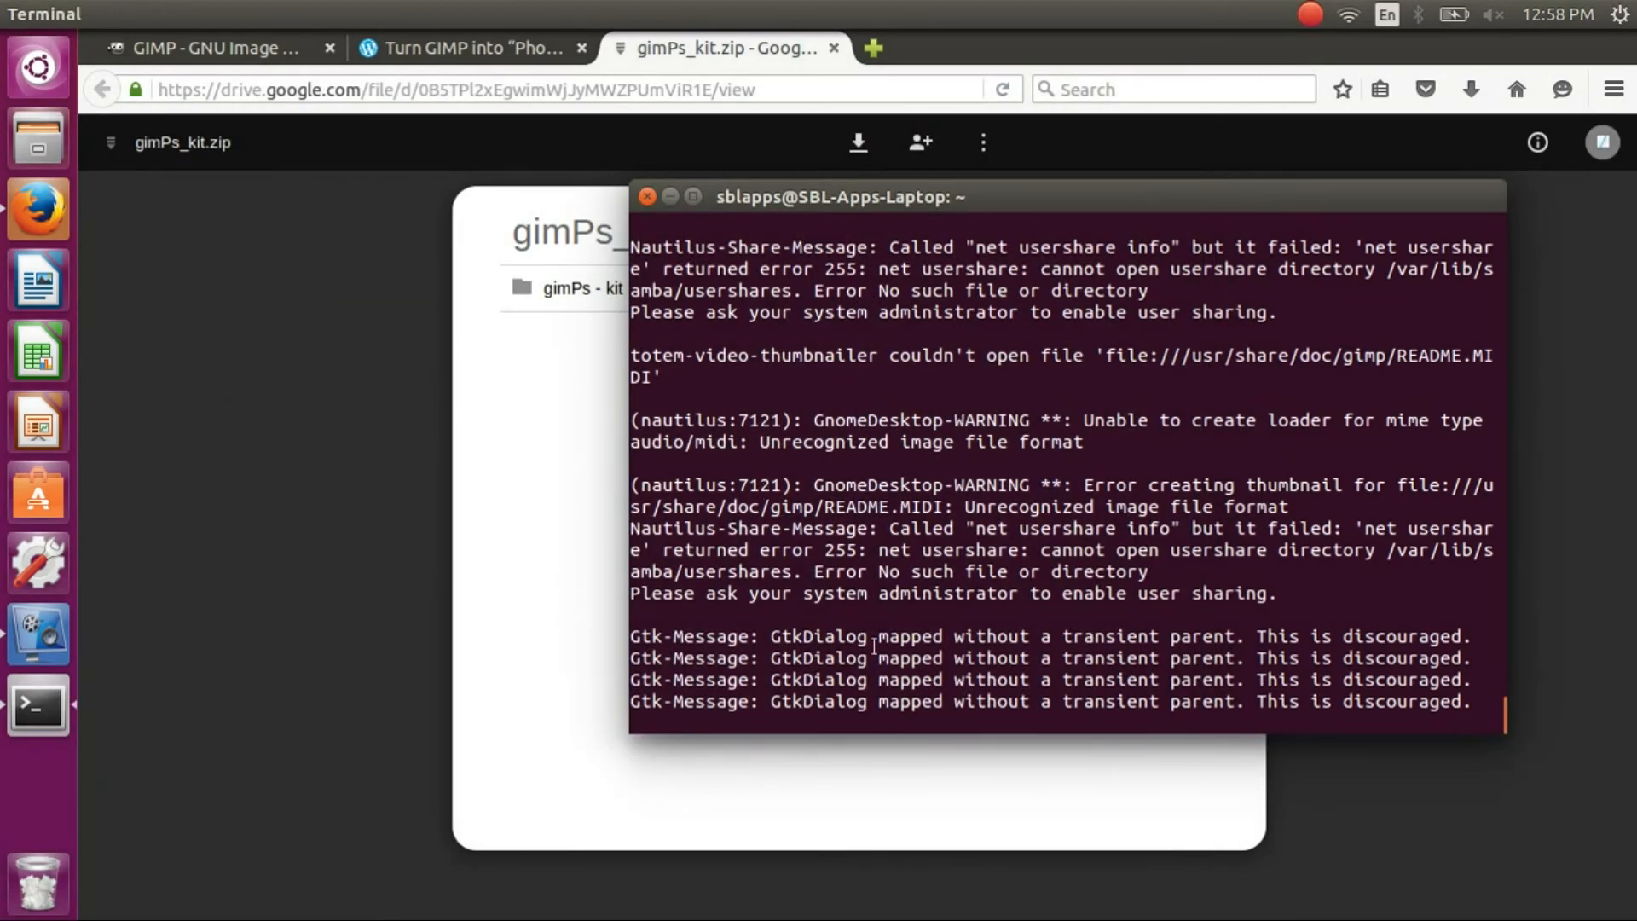
- Launch GIMP to check its new launcher icon and quit it, and interrupt the sudo nautilus process in the terminal
{"action": "left_click", "coordinate": [41, 65]}
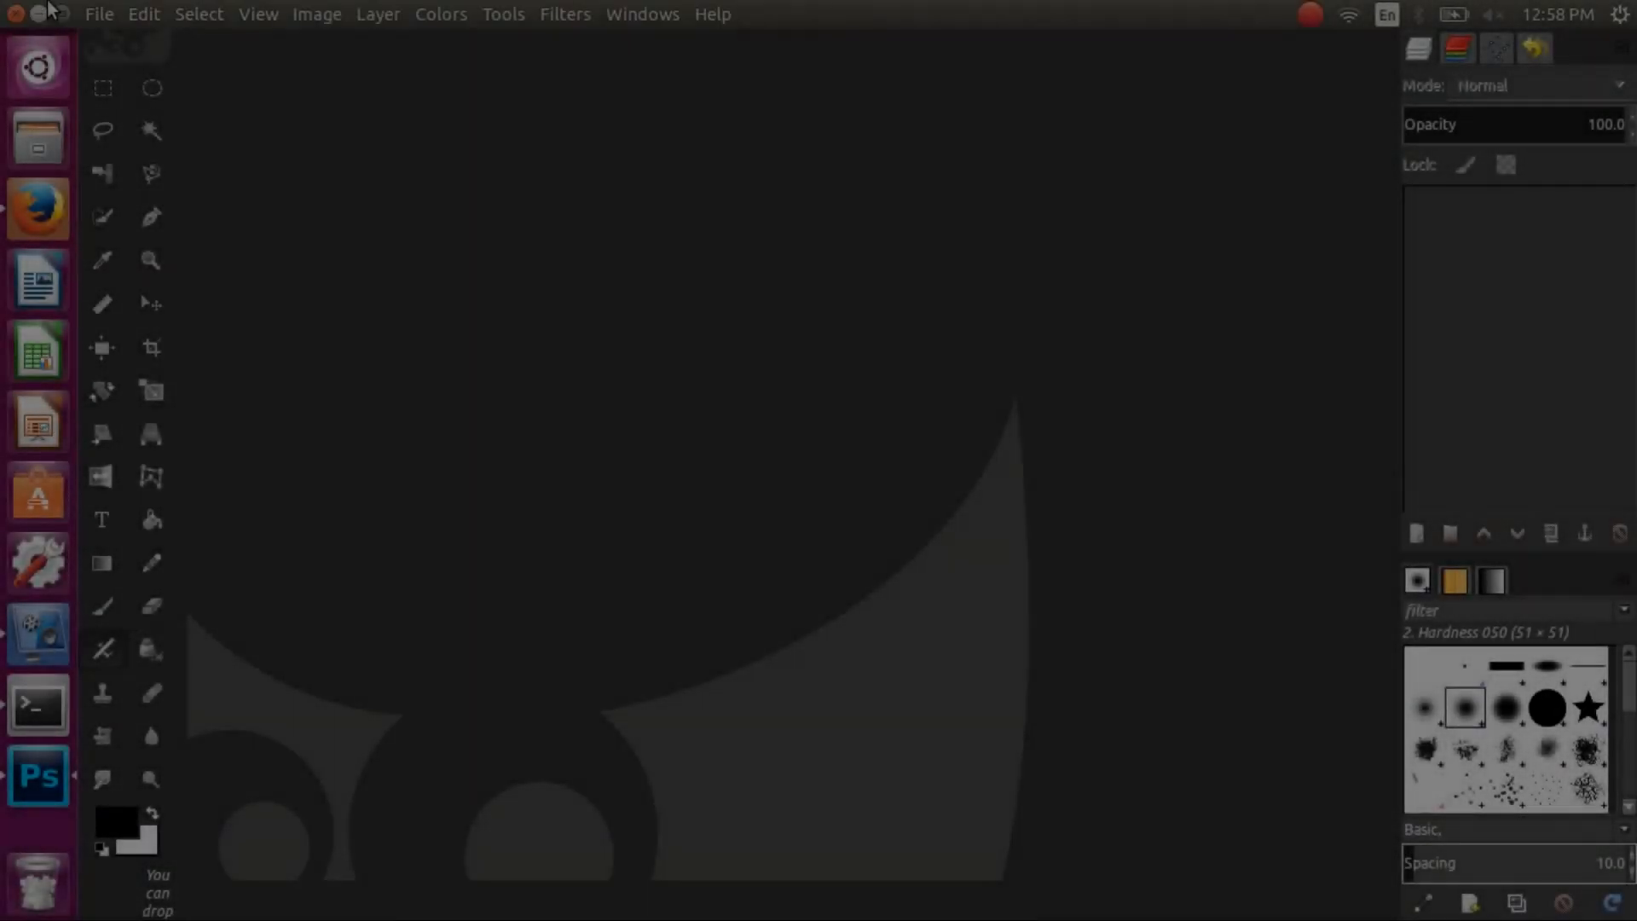
{"action": "mouse_move", "coordinate": [976, 8]}
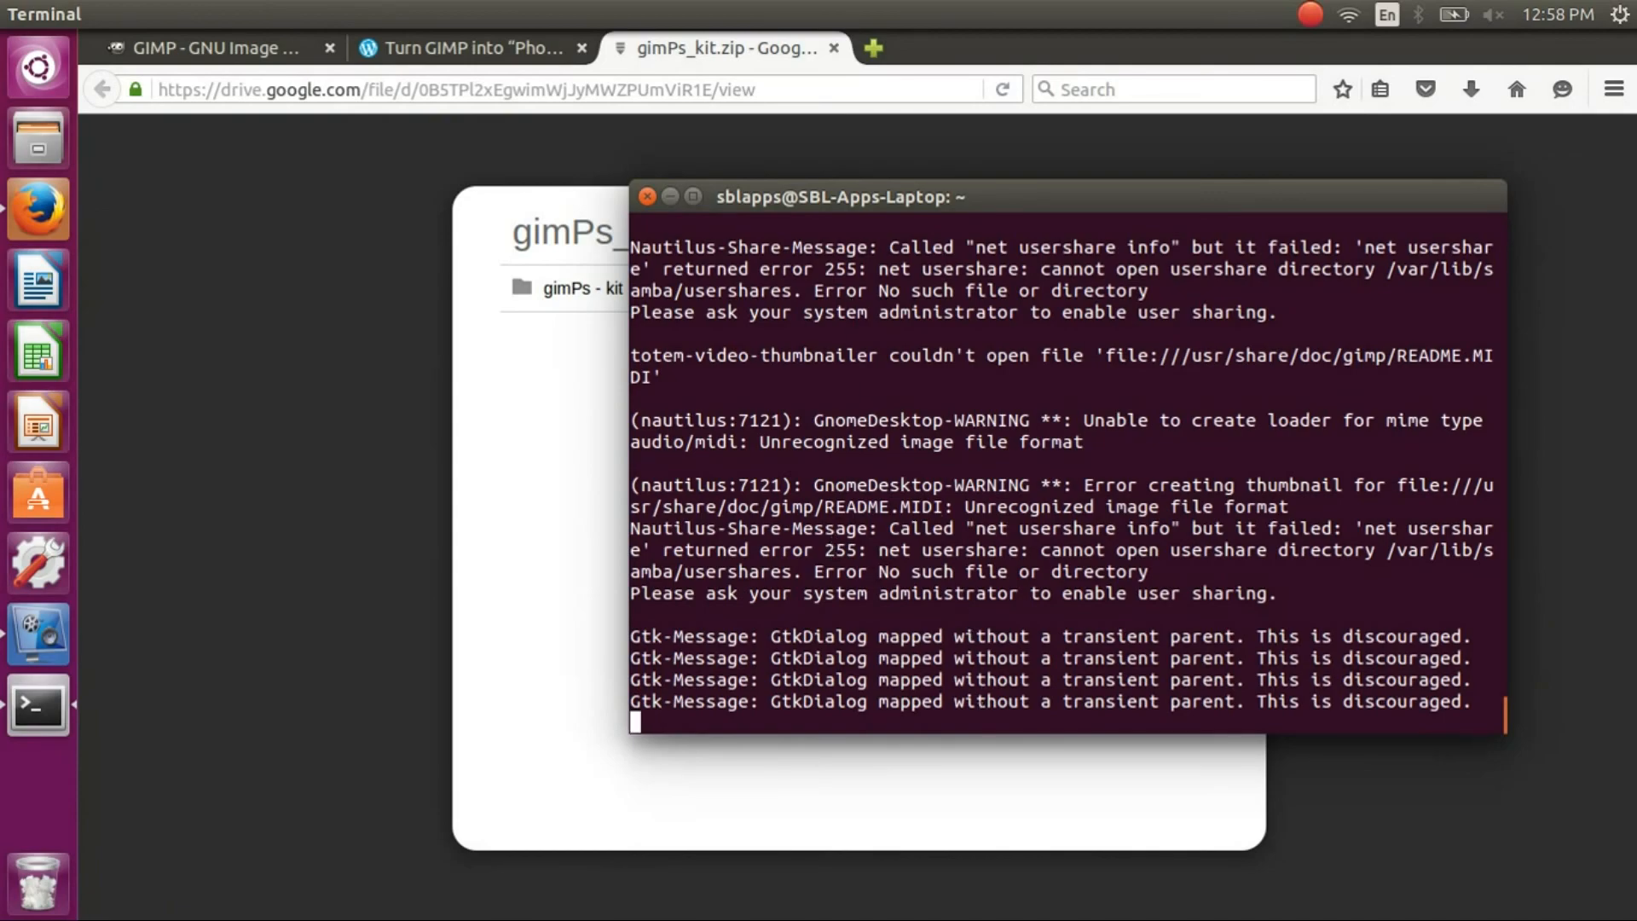
{"action": "key", "text": "ctrl+c"}
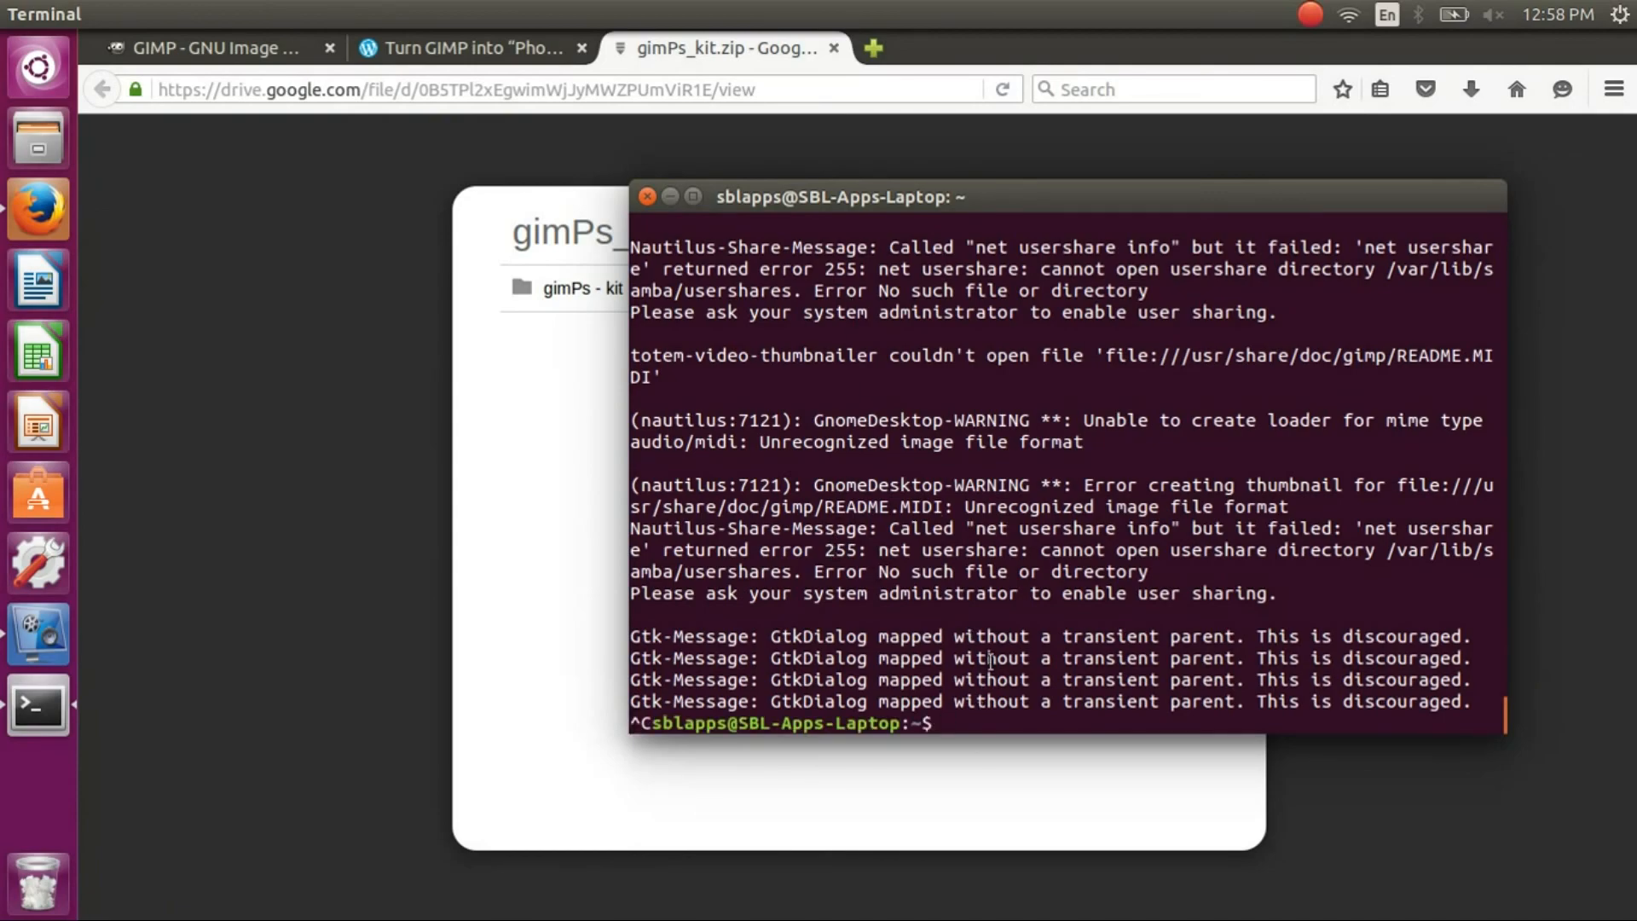